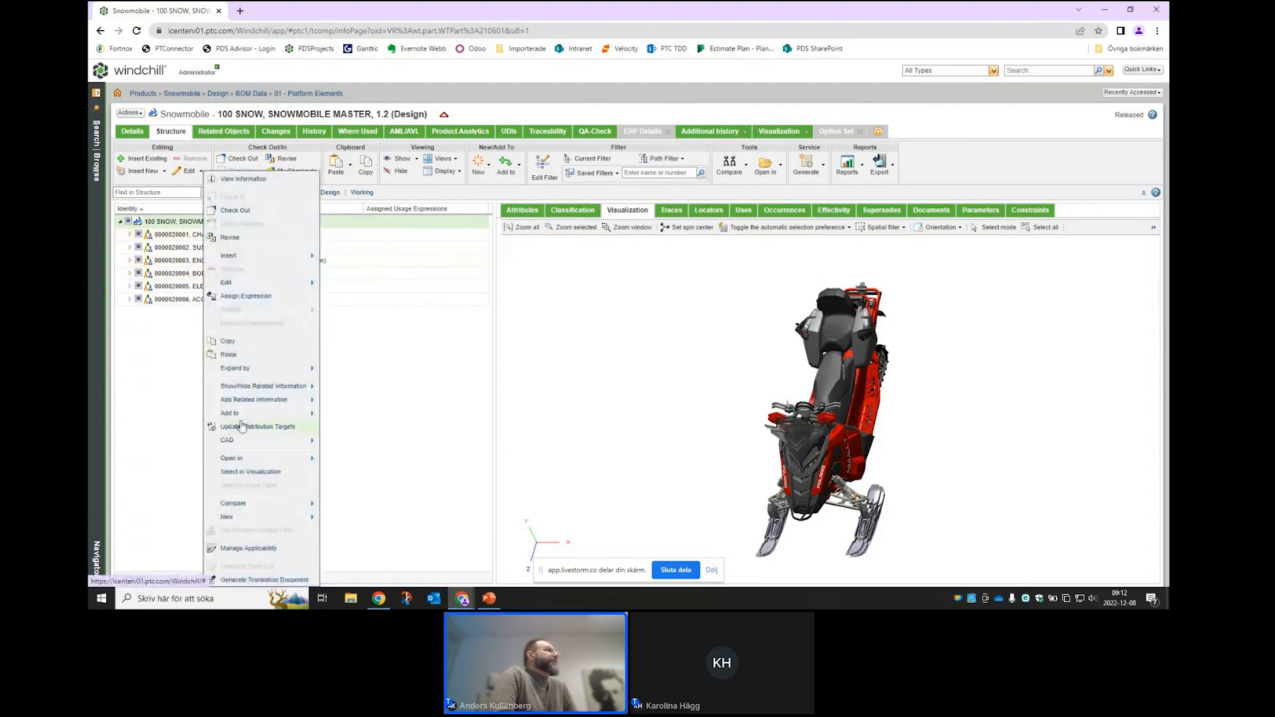
- Expand the snowmobile master structure to all levels, showing usage expressions like CHASSIS = "PRO-RIDE"
mouse_move(309, 368)
click(346, 393)
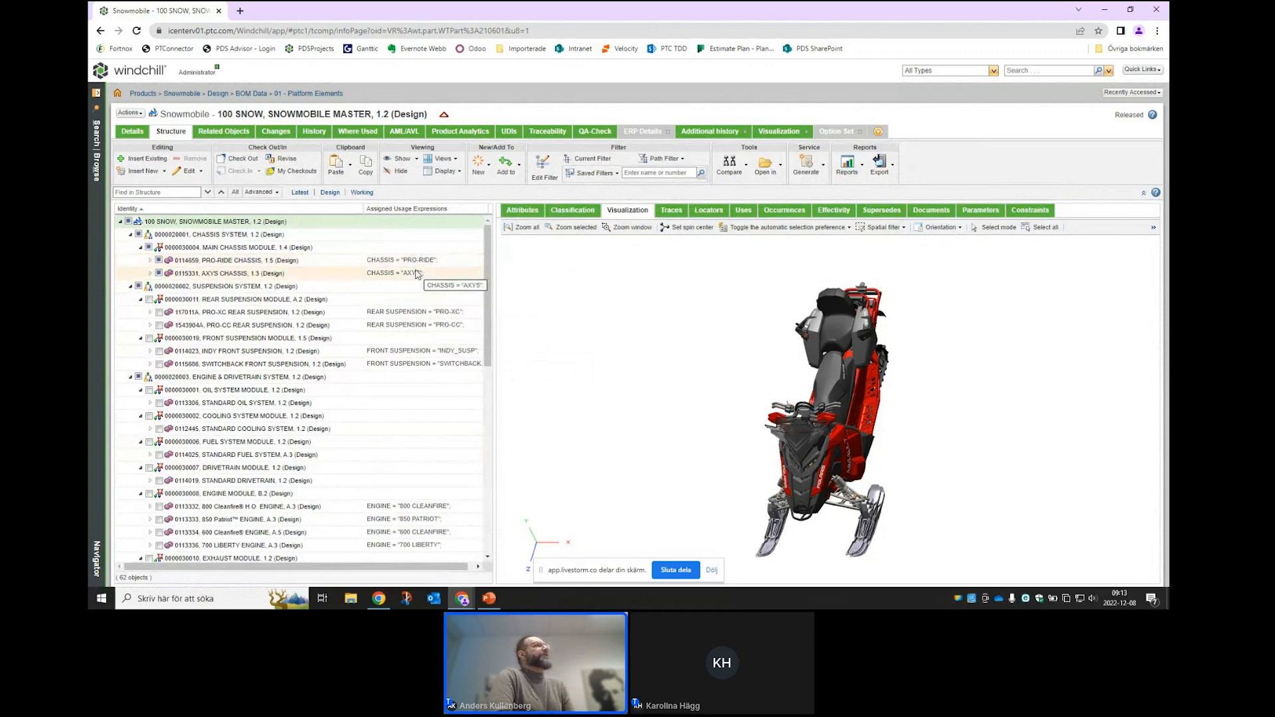
- Open the SNOWMOBILE B.3 option set's structure and expand its CHASSIS and ENGINE choices
click(838, 132)
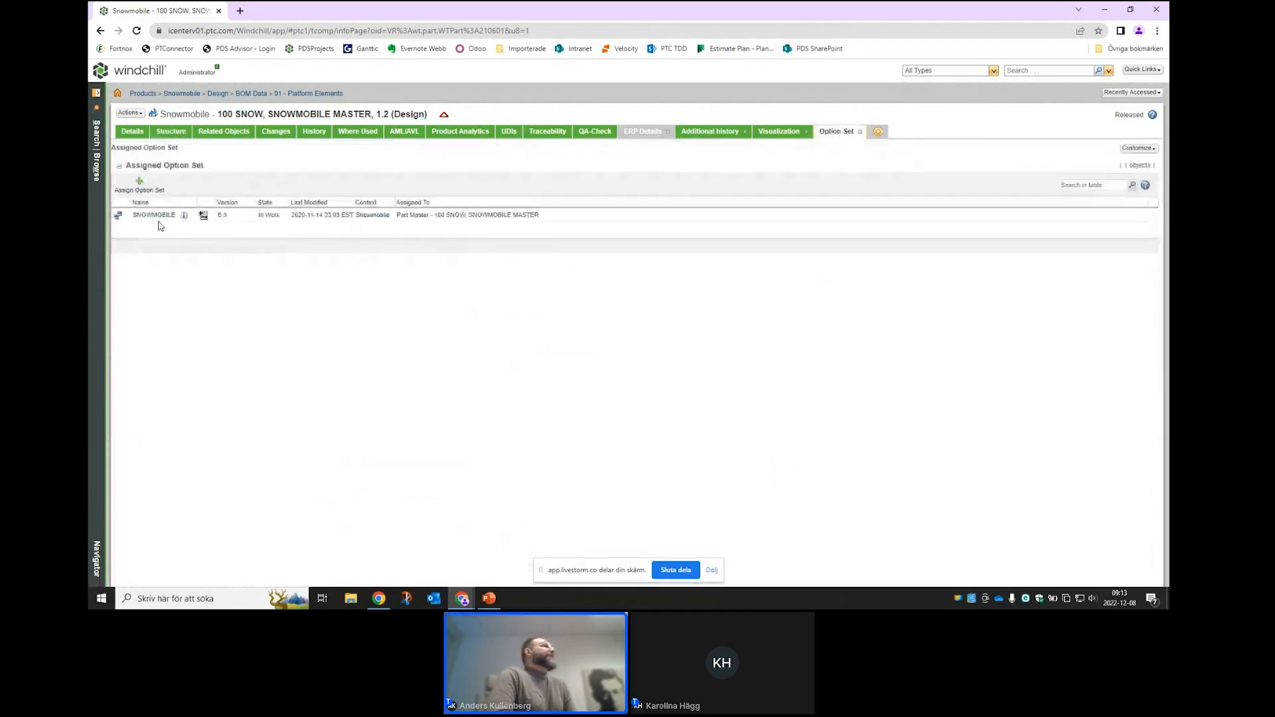
click(158, 220)
click(171, 131)
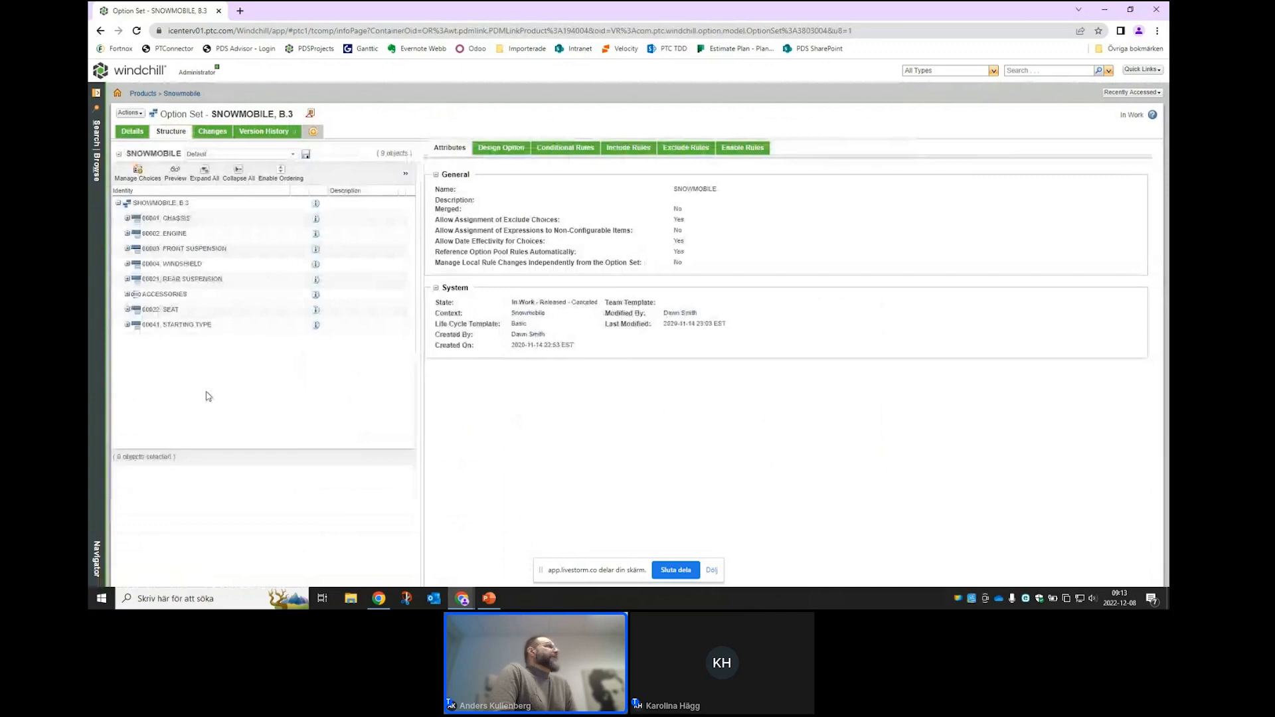
click(128, 219)
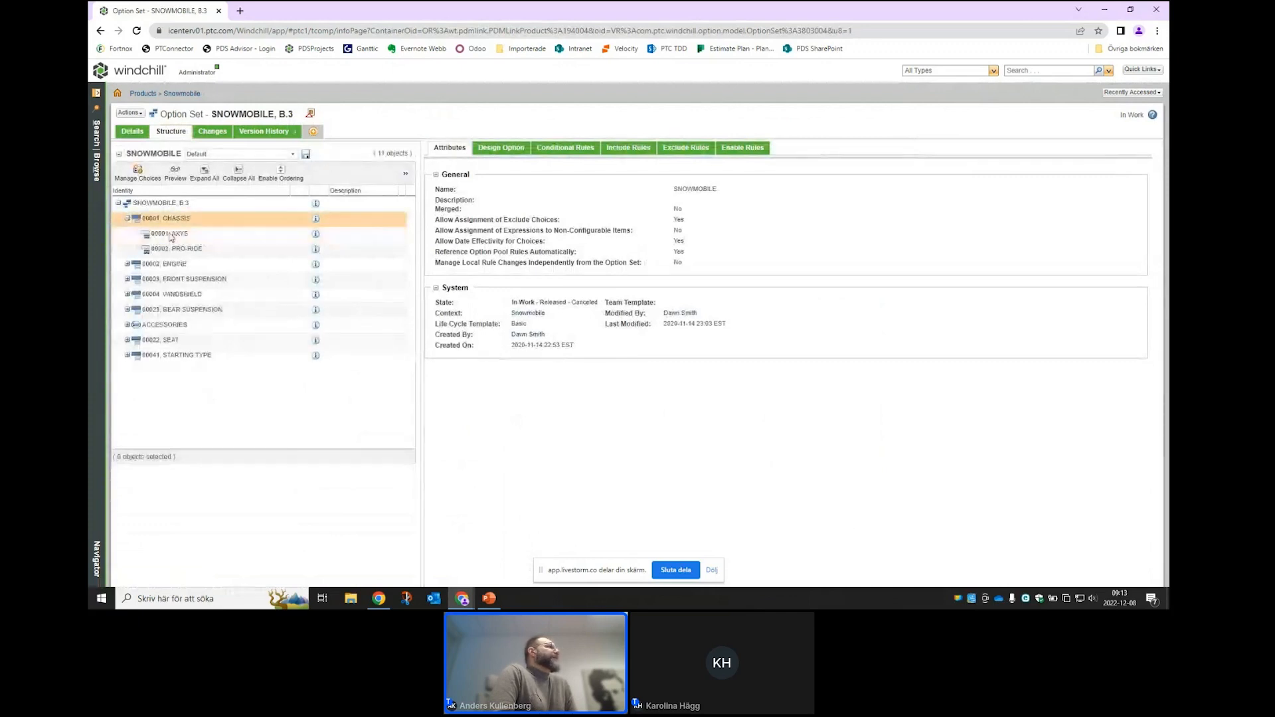
click(127, 264)
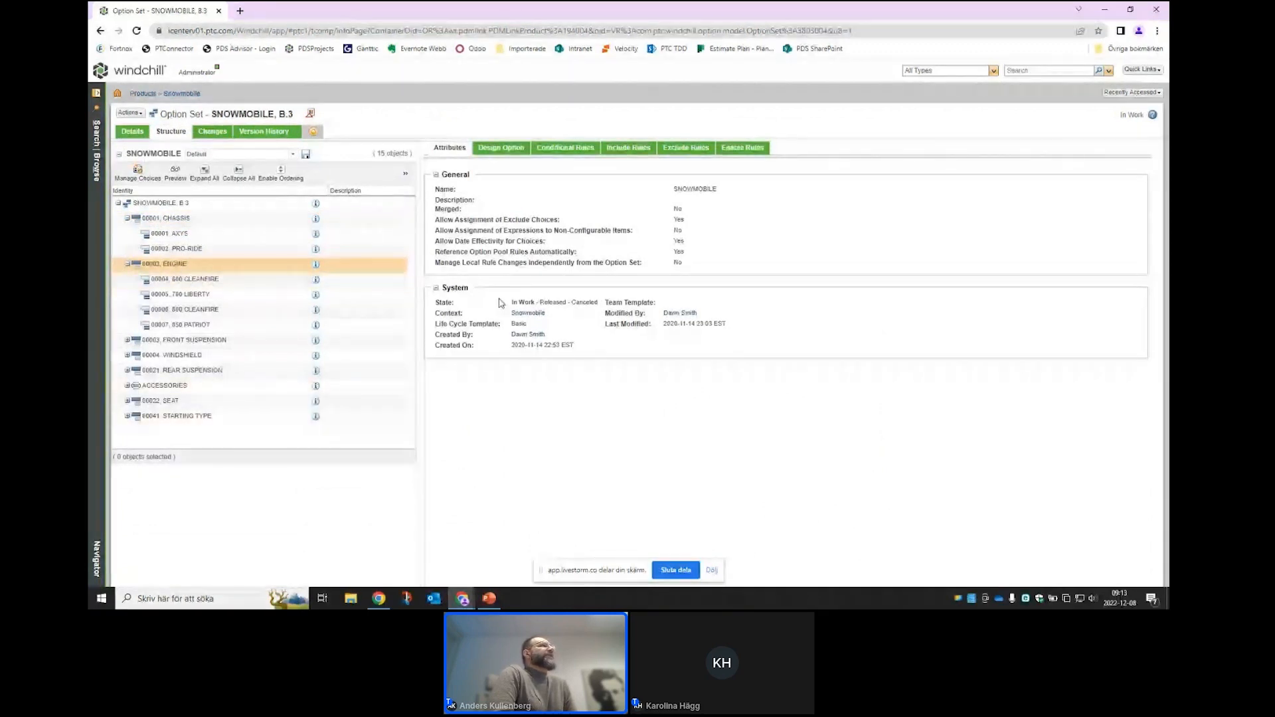
- Review the option set's conditional, include and exclude rules, ending on the include rules
click(563, 148)
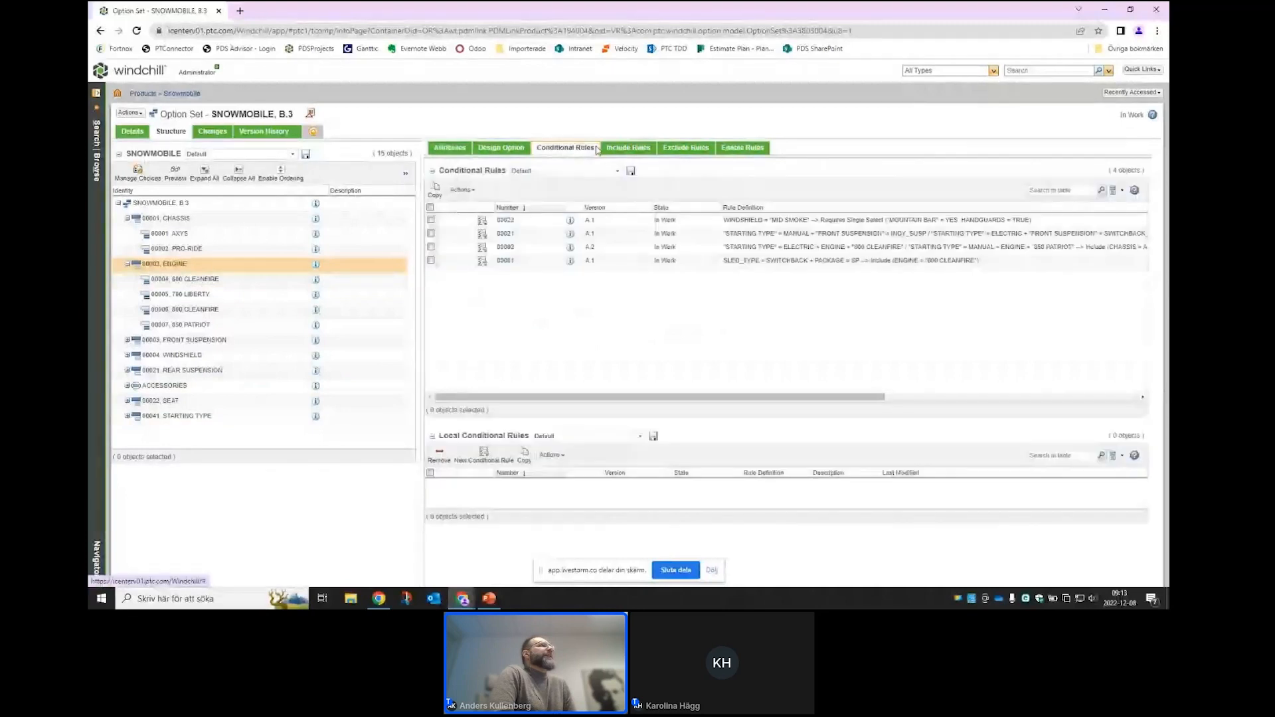
click(628, 148)
click(686, 148)
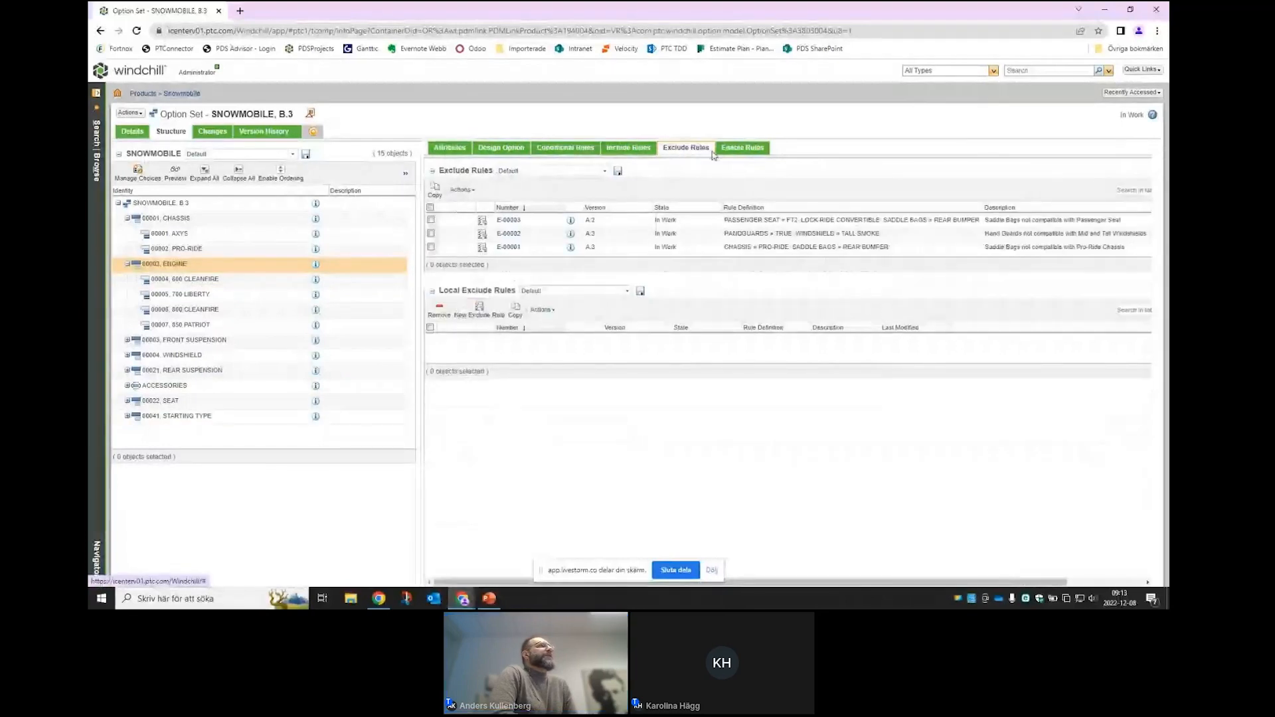
click(628, 149)
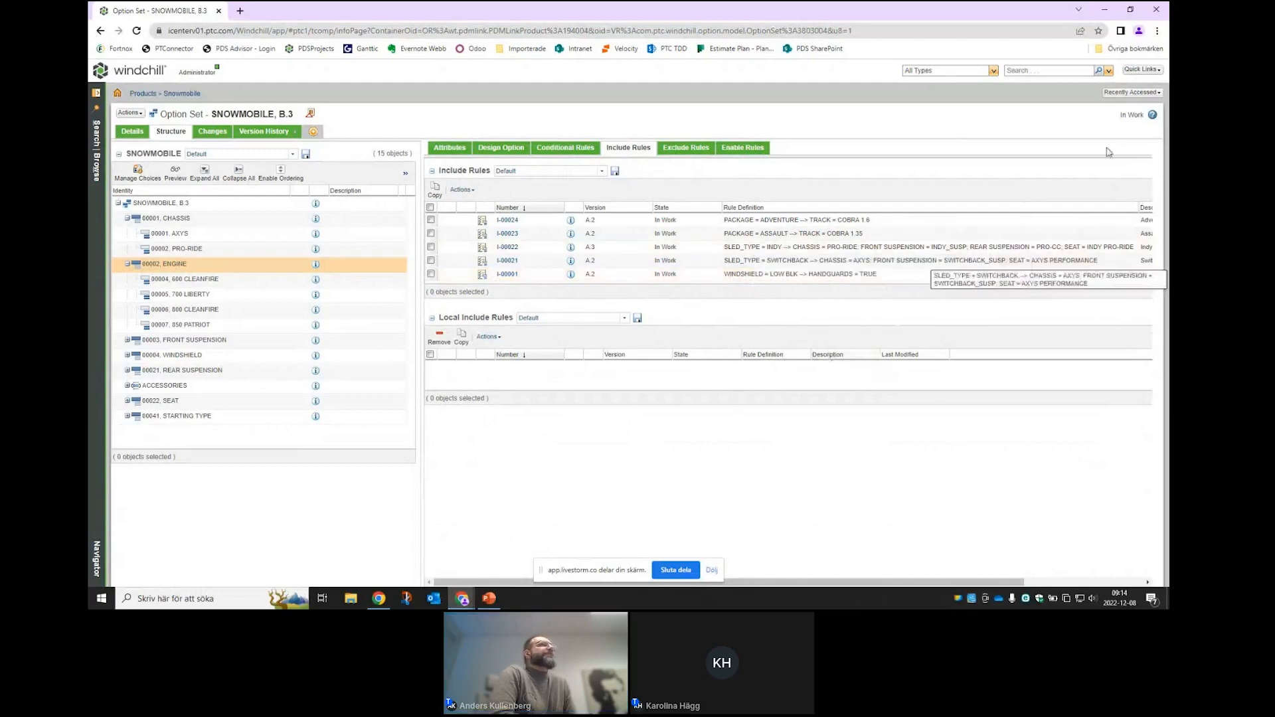
- Reopen 100 SNOW, SNOWMOBILE MASTER from Recently Accessed and launch Configure from its structure
click(1132, 92)
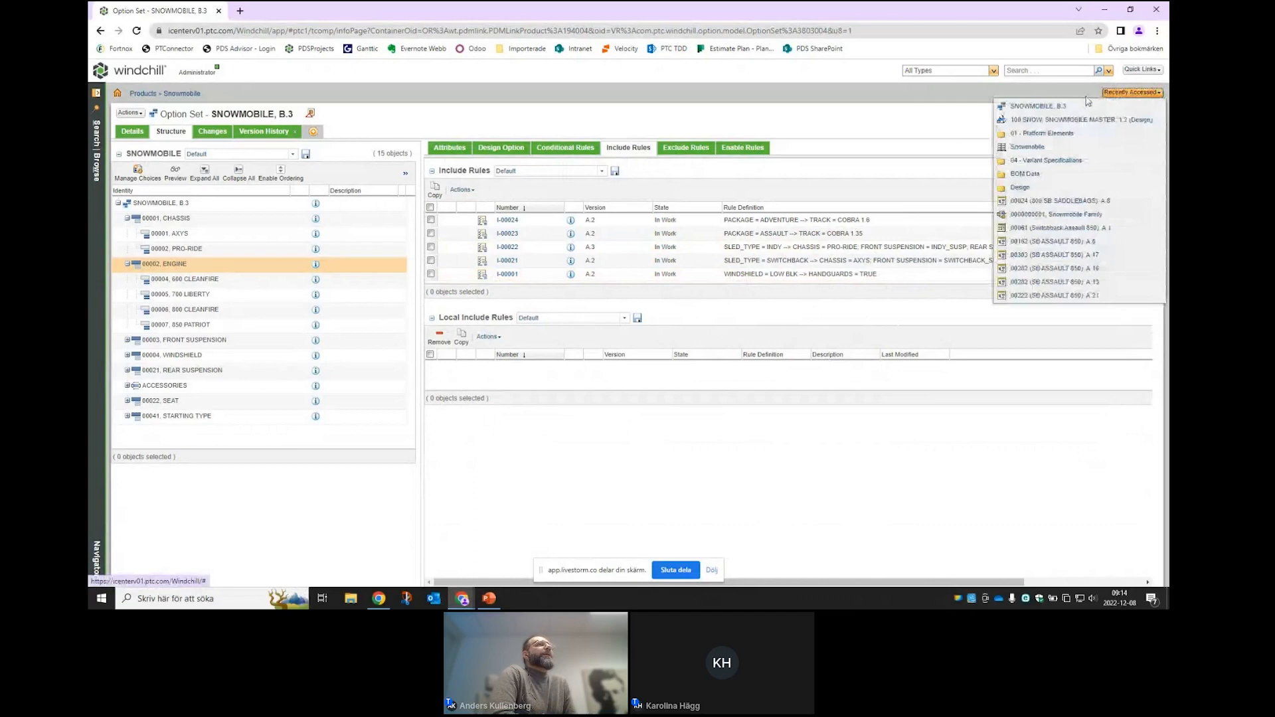
click(1031, 120)
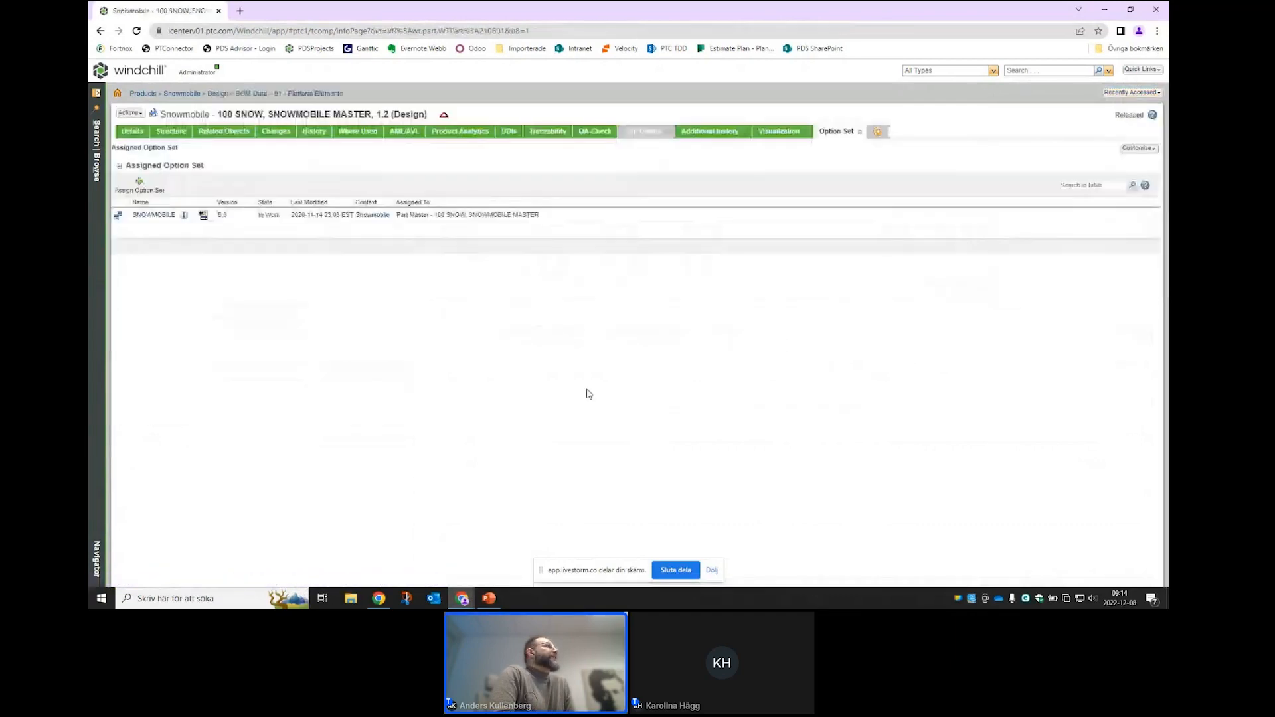
click(174, 133)
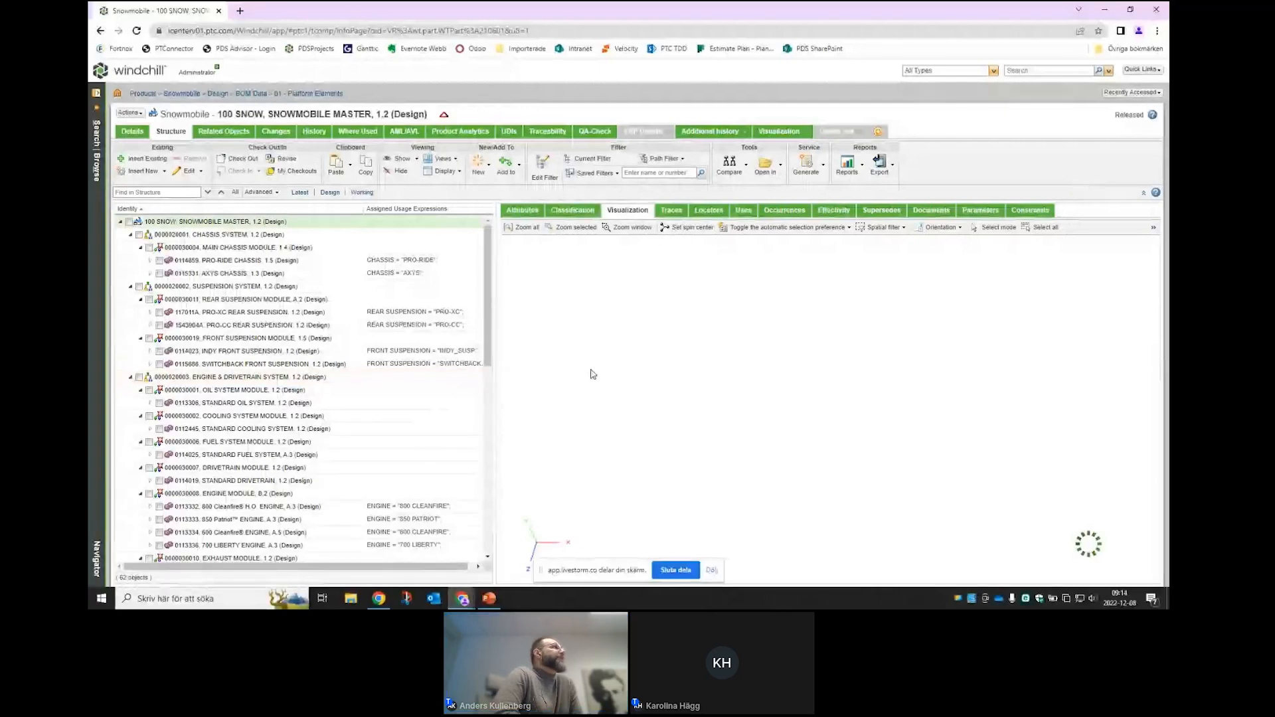
click(129, 113)
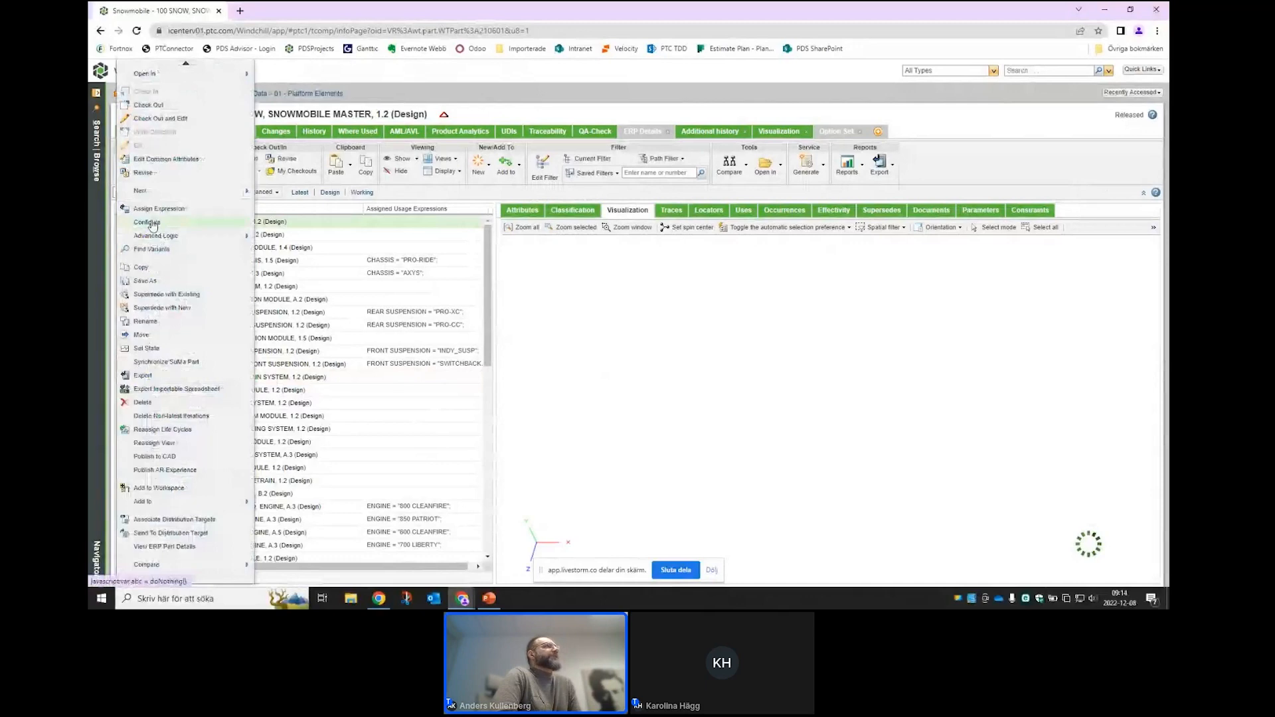
click(148, 222)
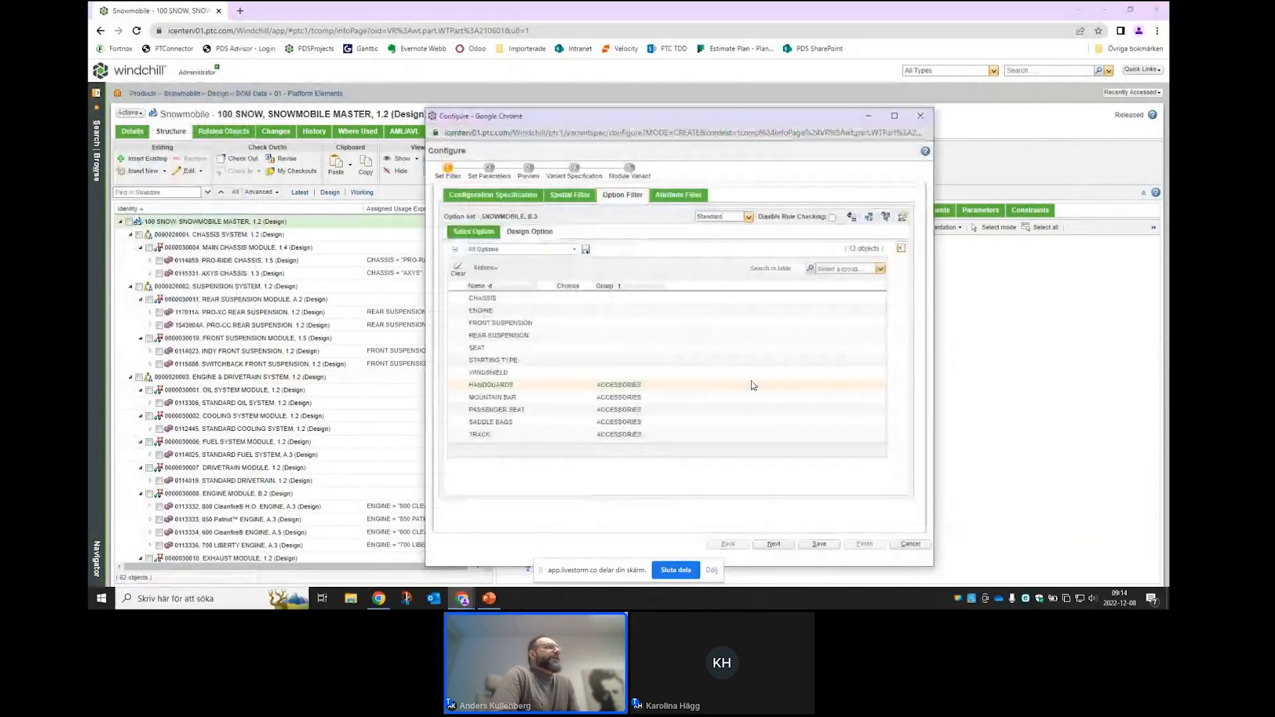
- Choose AXYS chassis, 700 LIBERTY engine, INDY_SUSP and PRO-XC suspensions, AXYS PERFORMANCE seat, ELECTRIC start
click(488, 298)
click(780, 283)
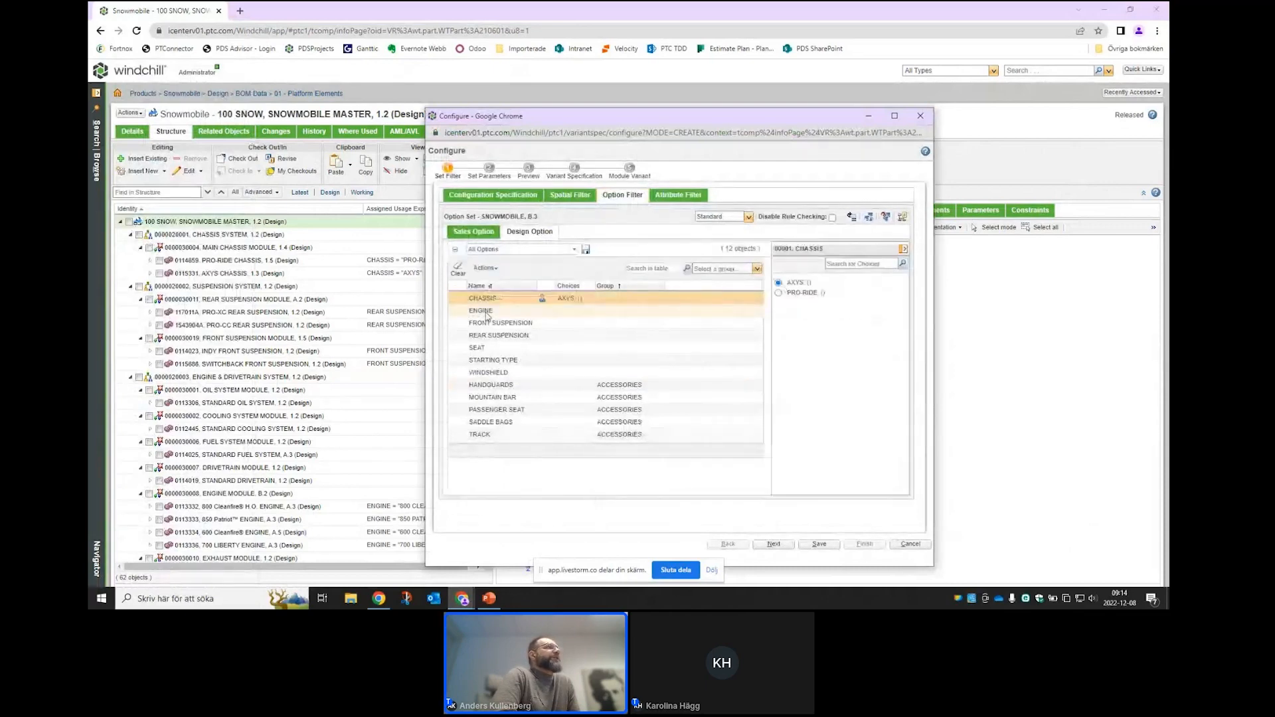
click(779, 293)
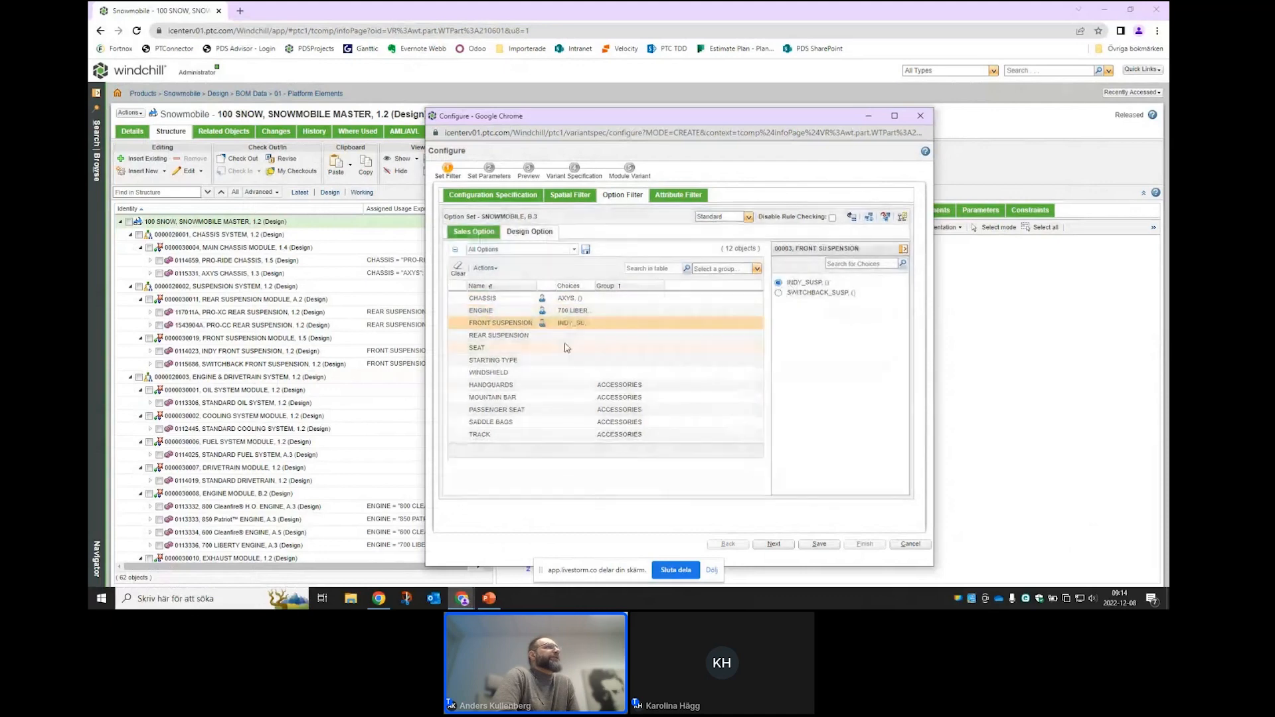
click(778, 283)
click(779, 293)
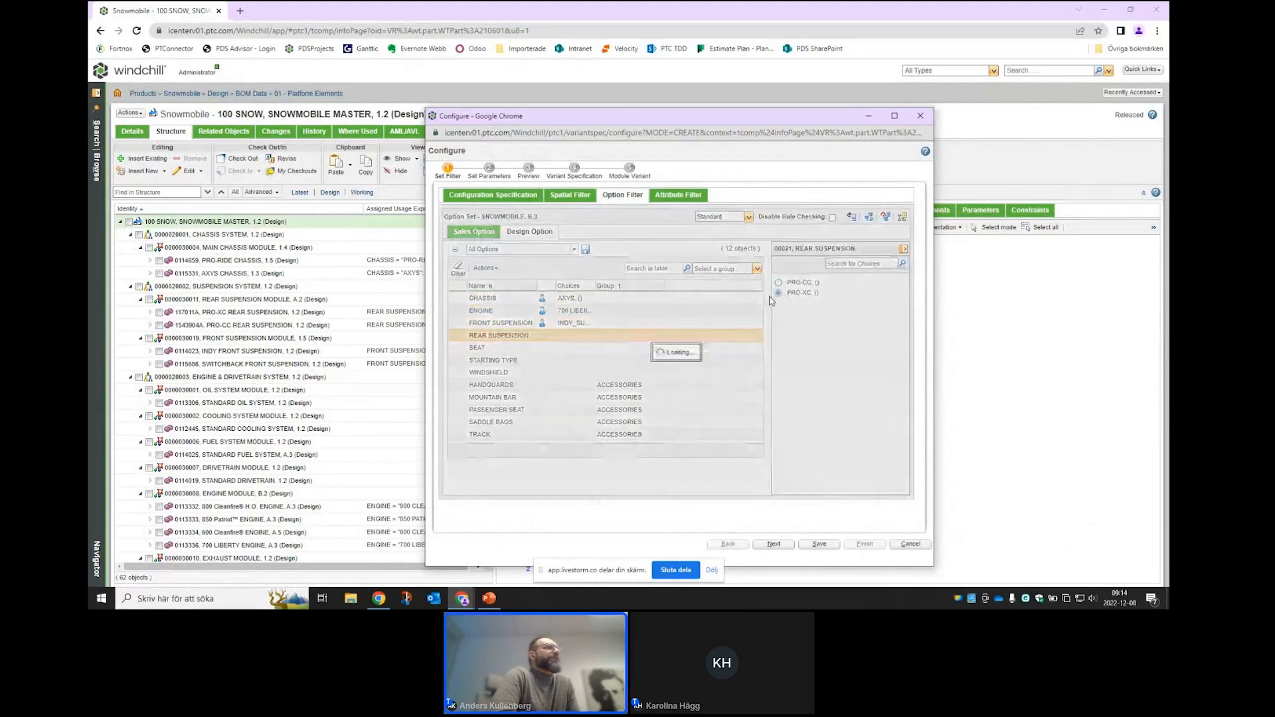
click(778, 283)
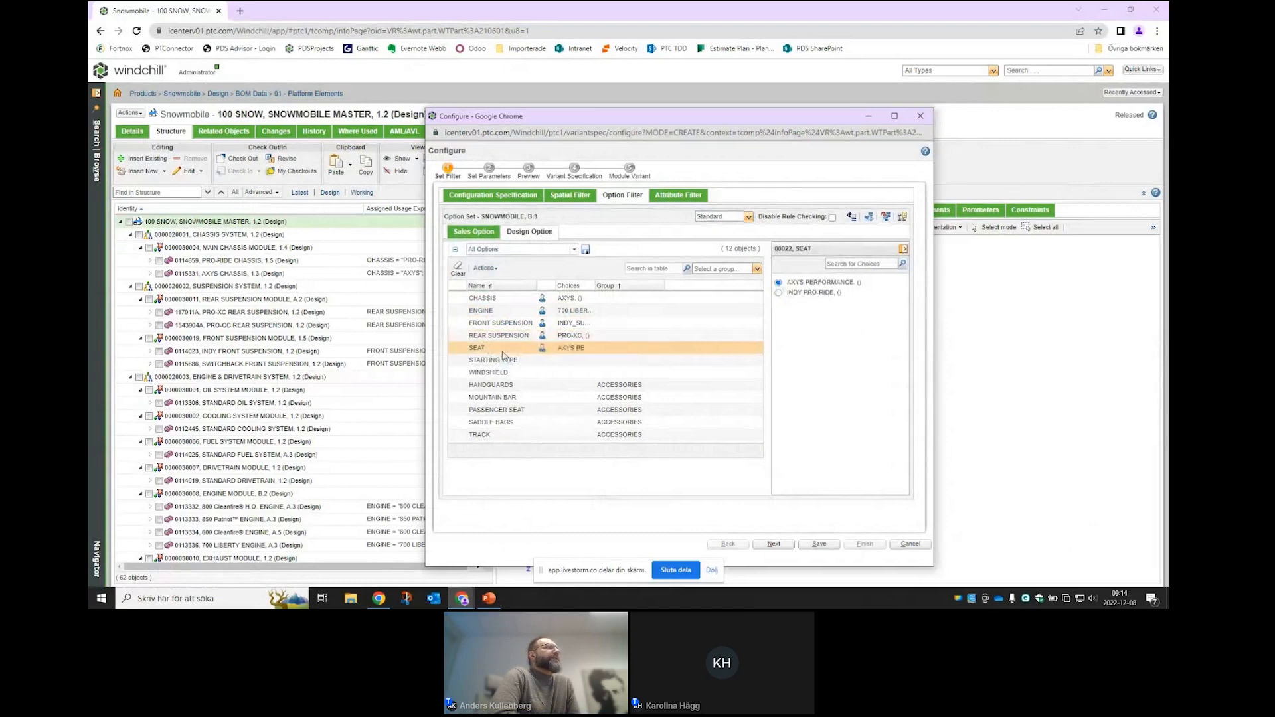
click(779, 293)
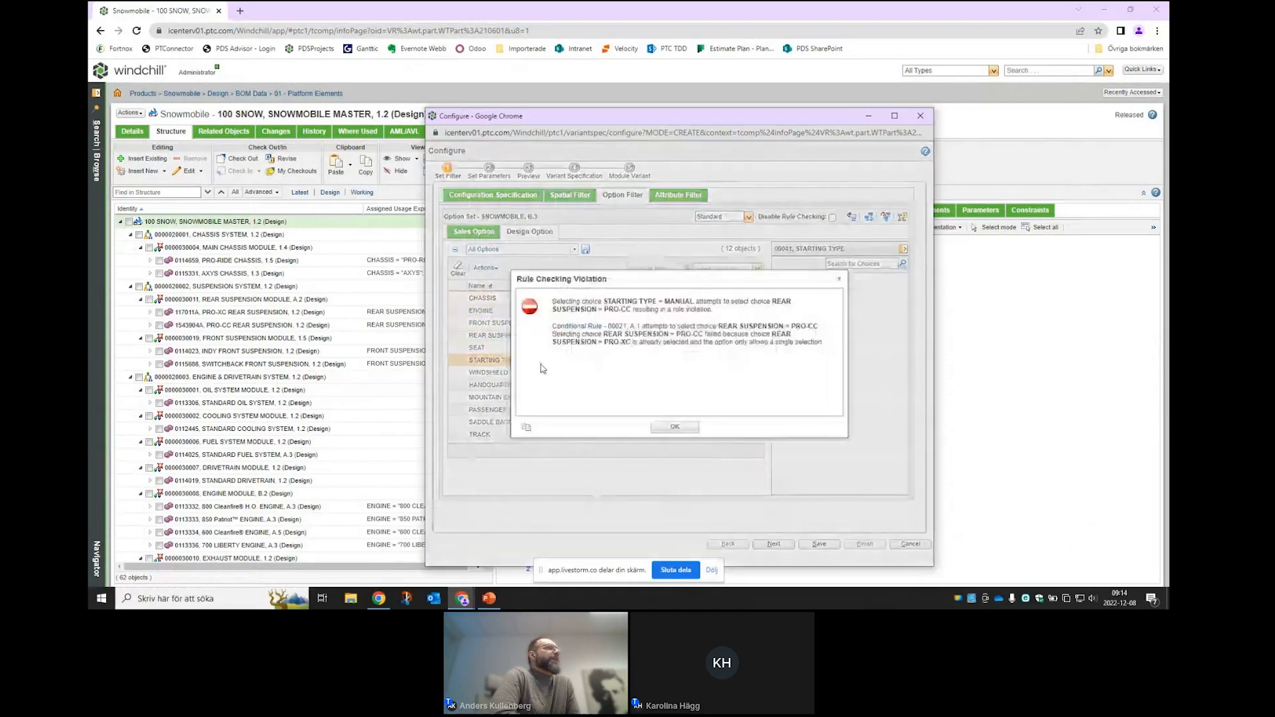
click(673, 431)
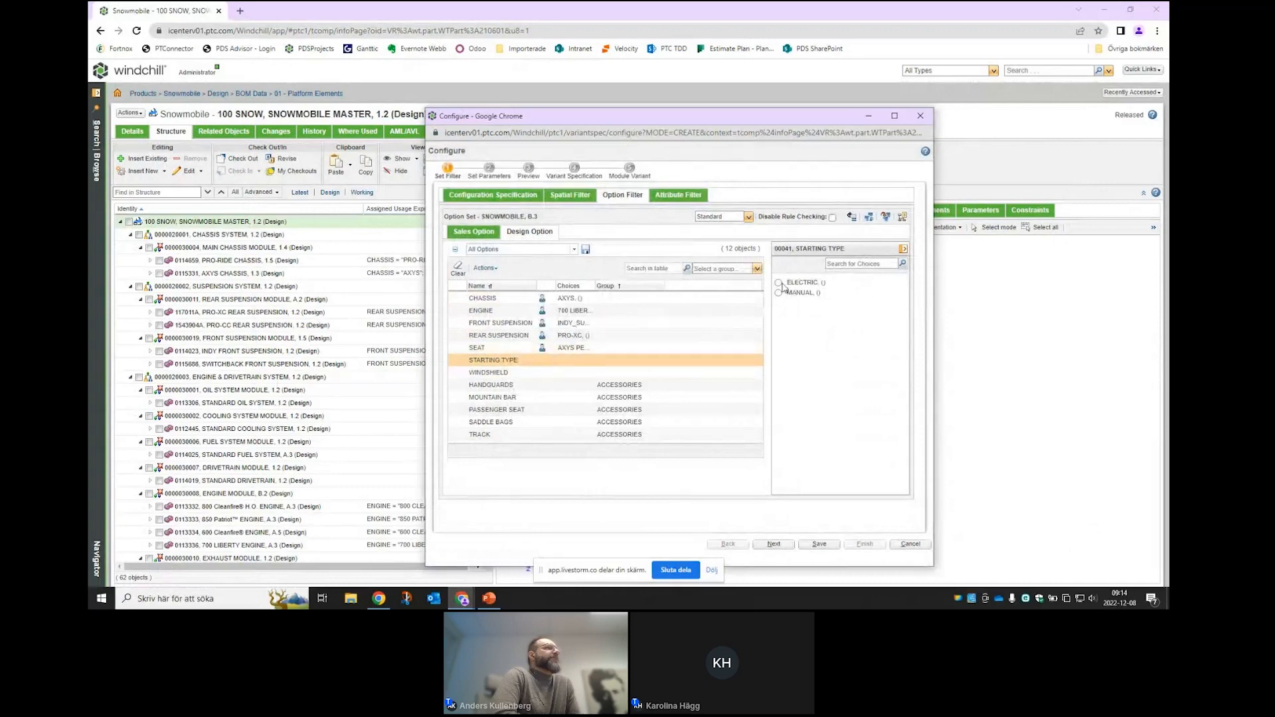
click(779, 283)
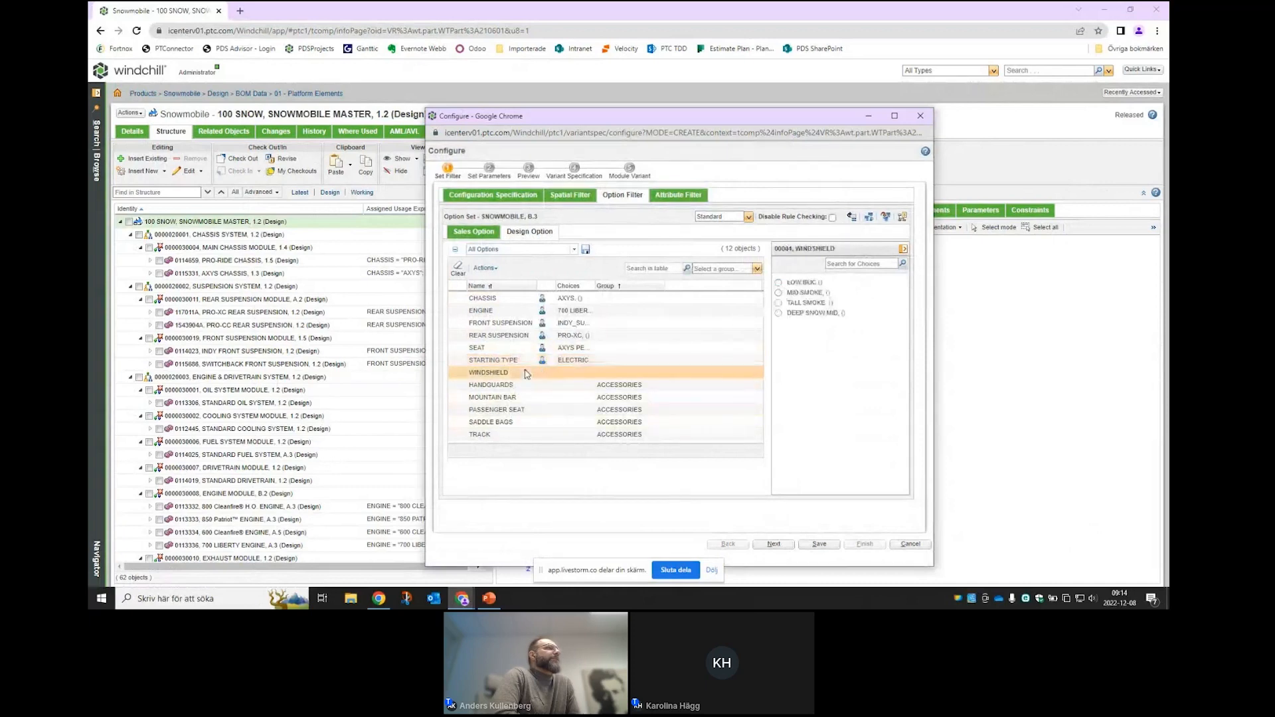
- Choose LOW BLK windshield, handguards, mountain bar, LOCK RIDE CONVERTIBLE seat, no saddle bags, COBRA 1.6 track
click(779, 283)
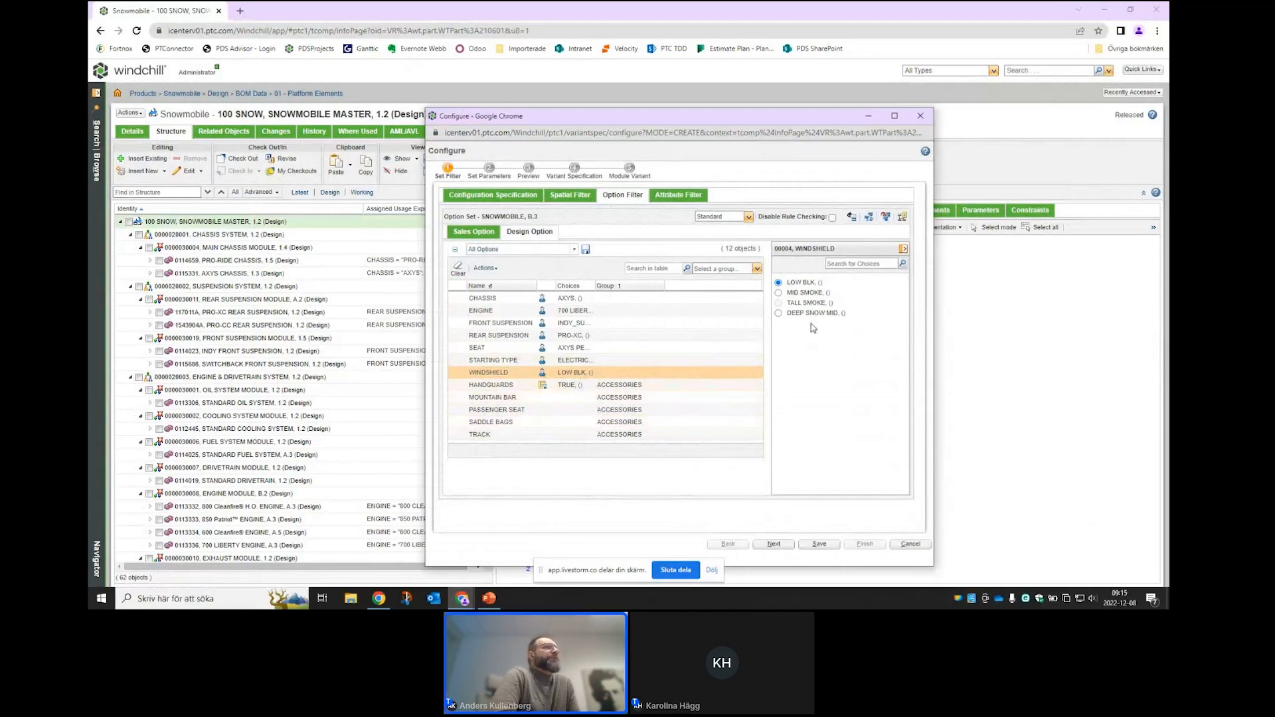
click(582, 386)
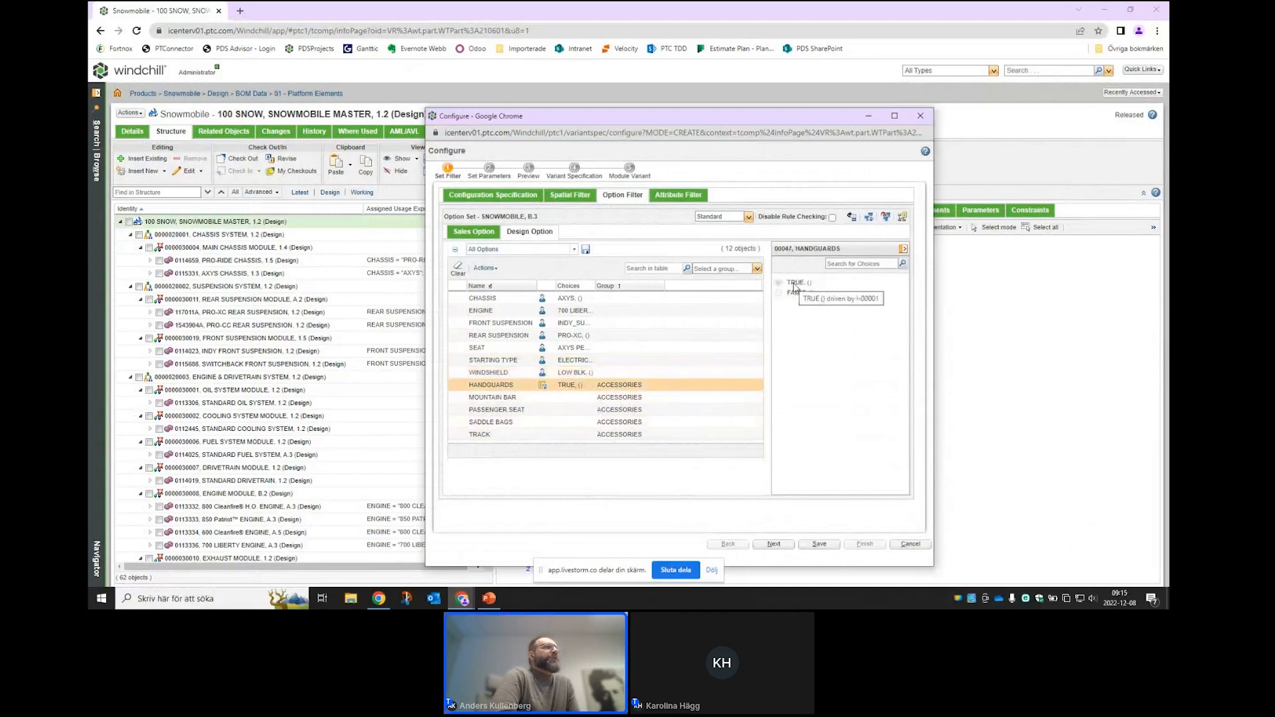
click(654, 399)
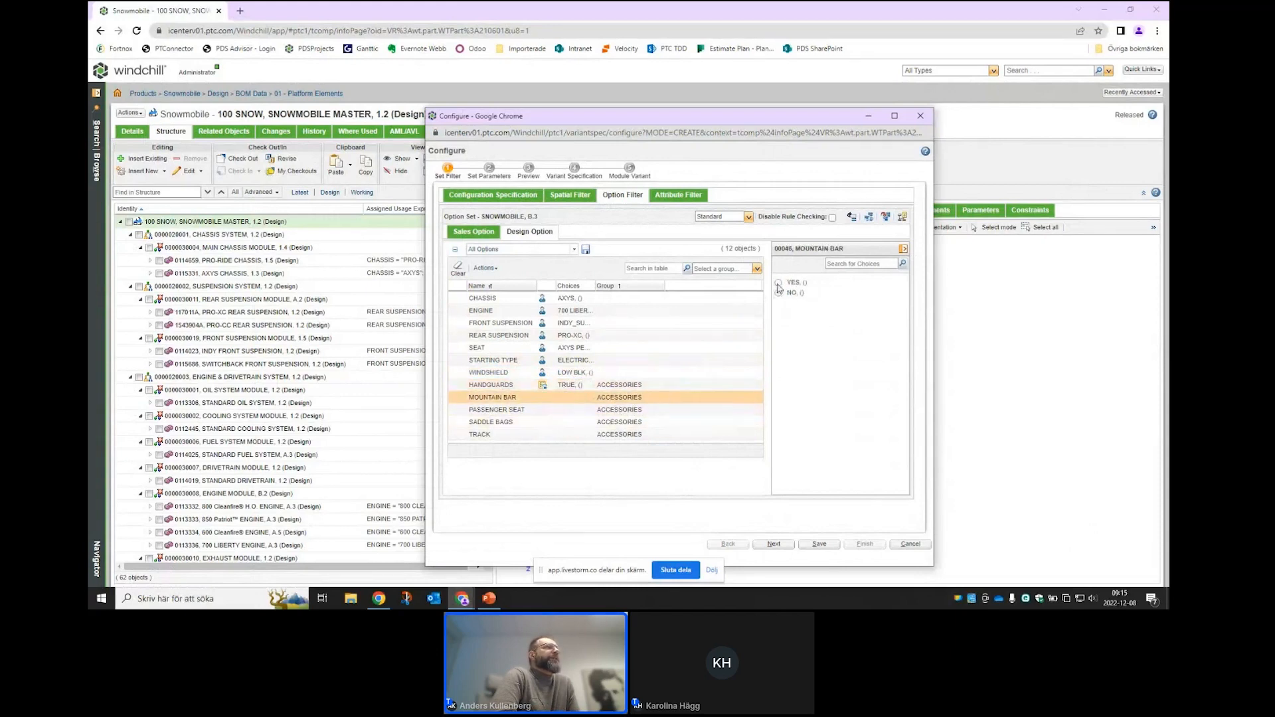
click(778, 285)
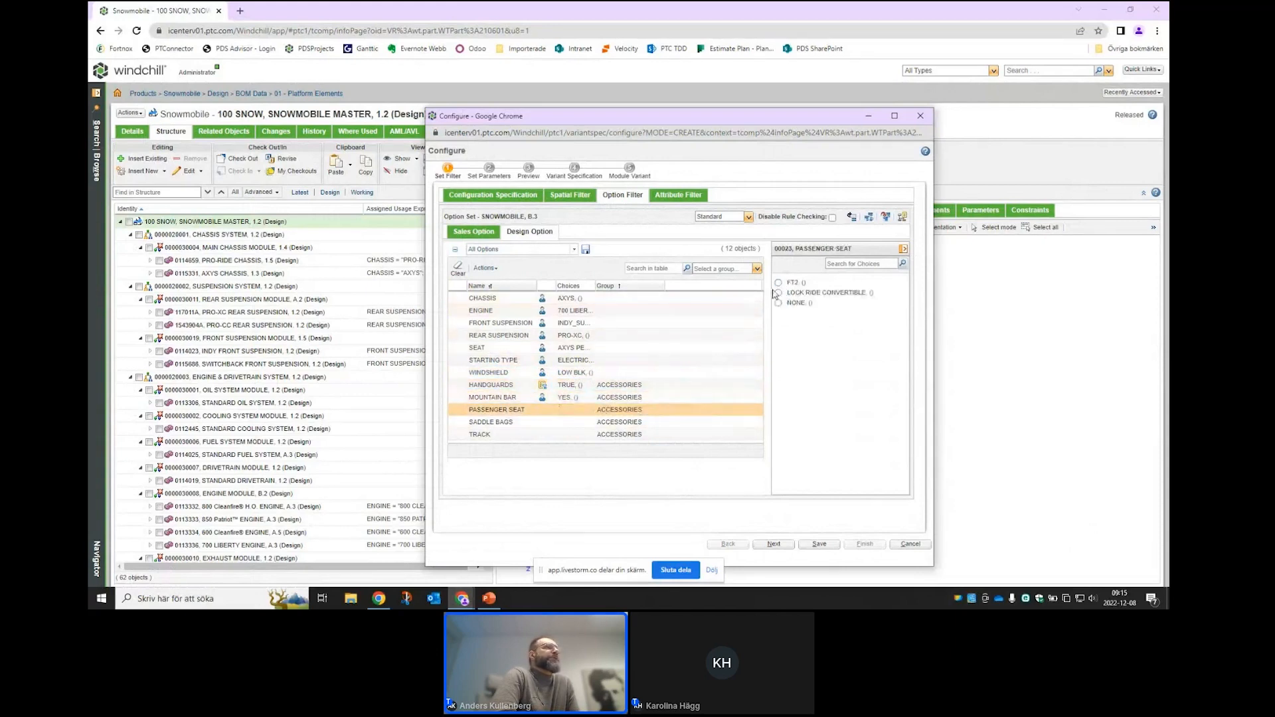
click(779, 293)
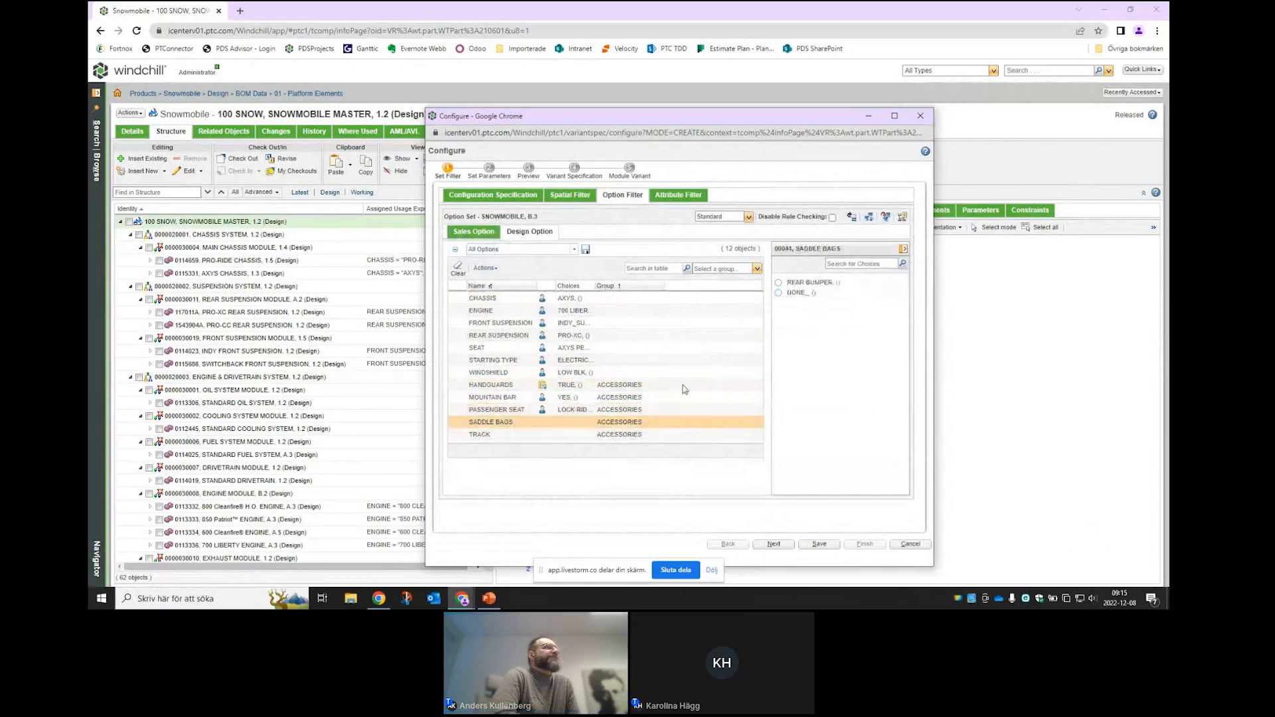
click(779, 293)
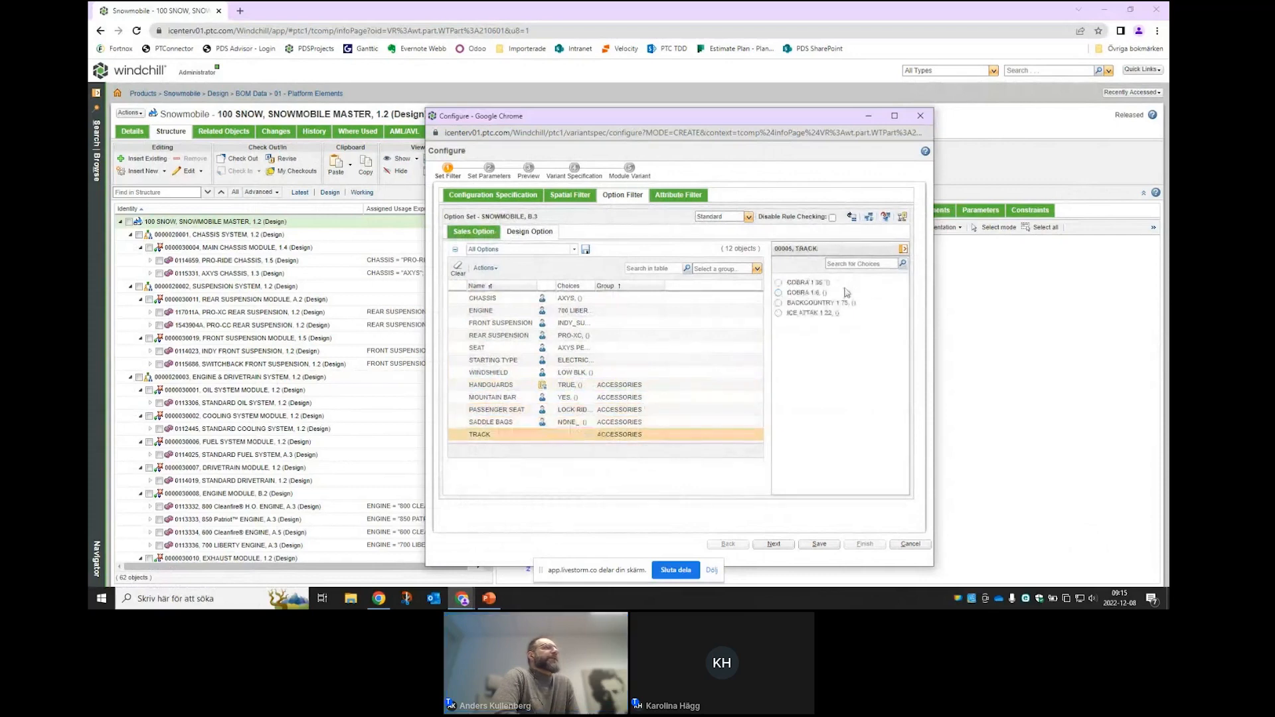
click(778, 293)
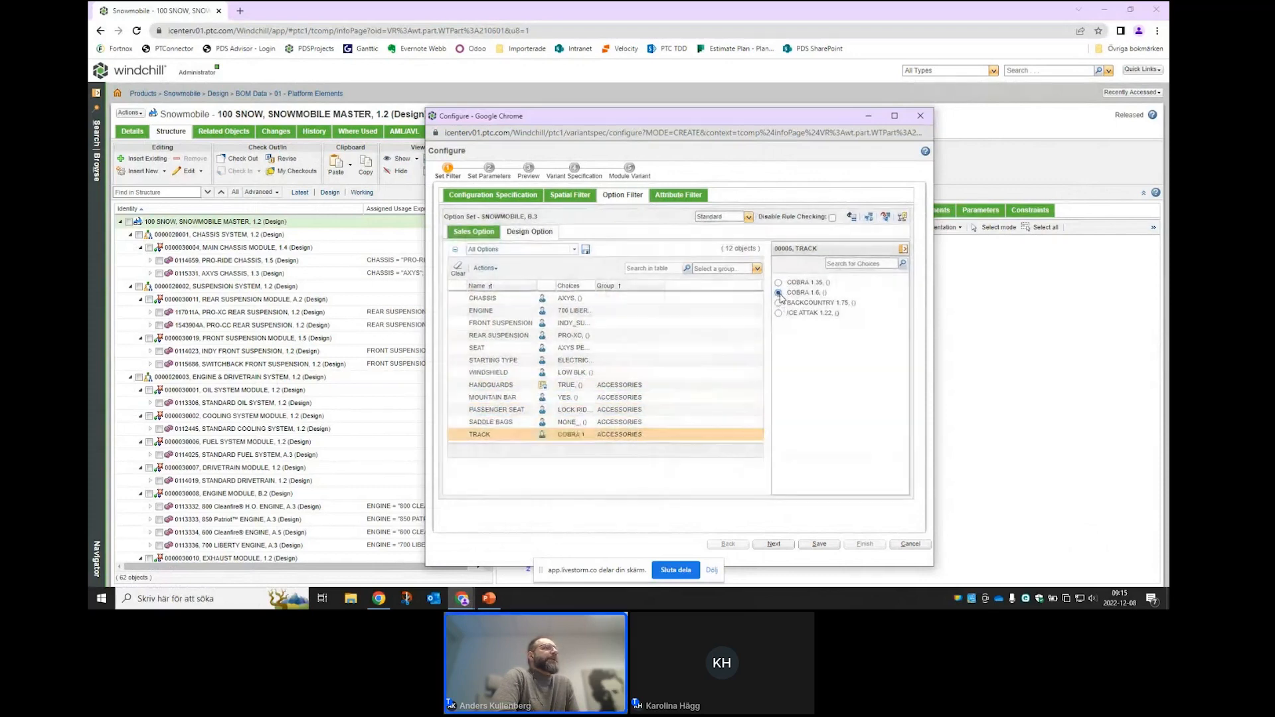
click(782, 546)
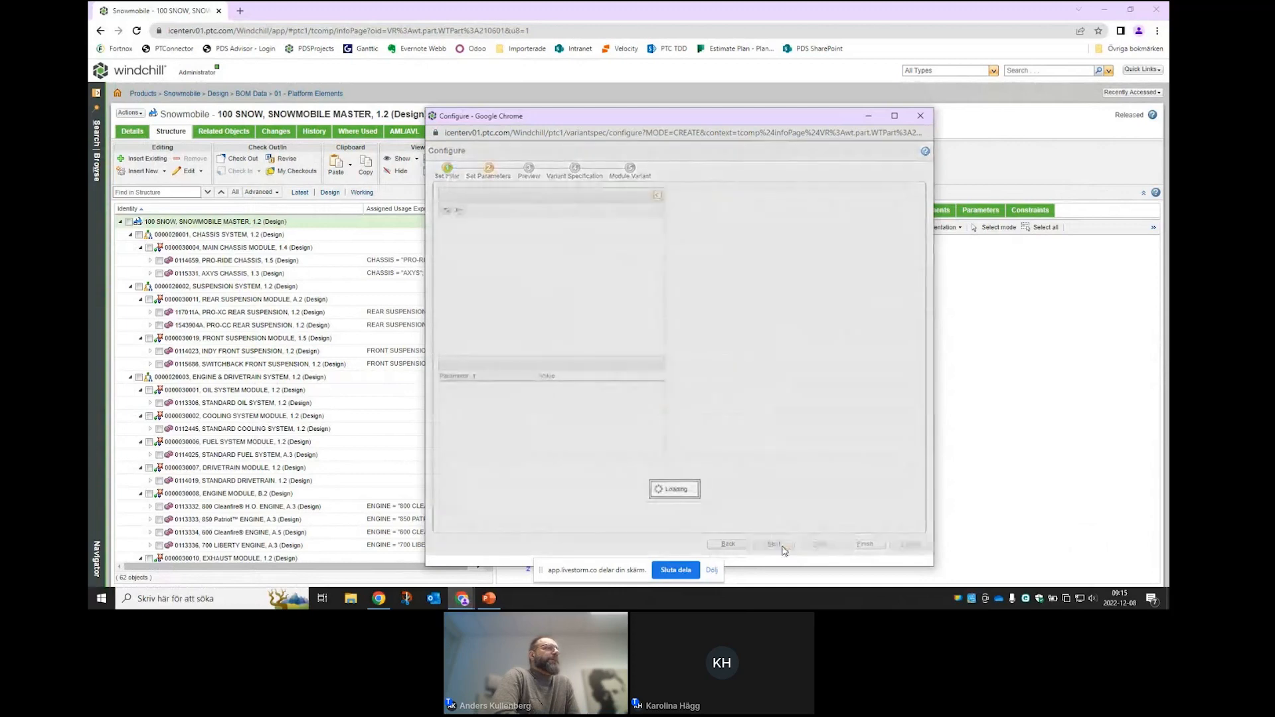
- Name the variant specification 'test', keep Create New Module Variant, and finish the wizard
click(782, 547)
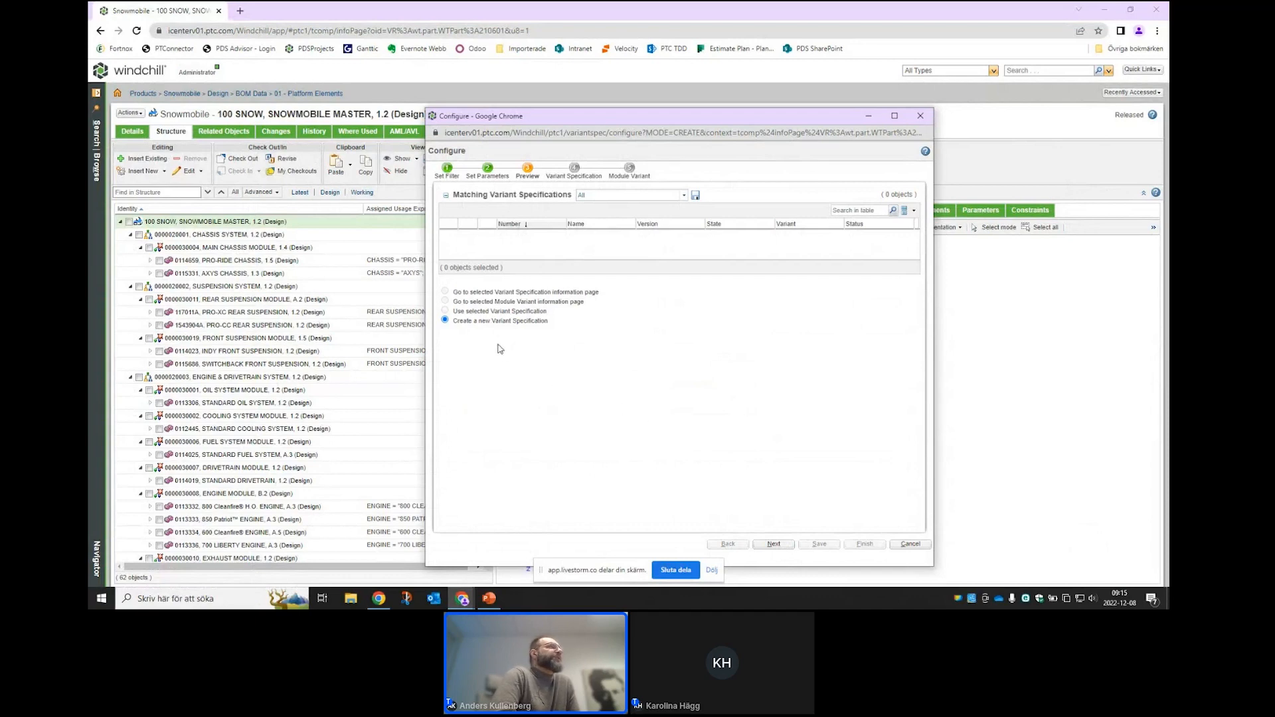
click(774, 545)
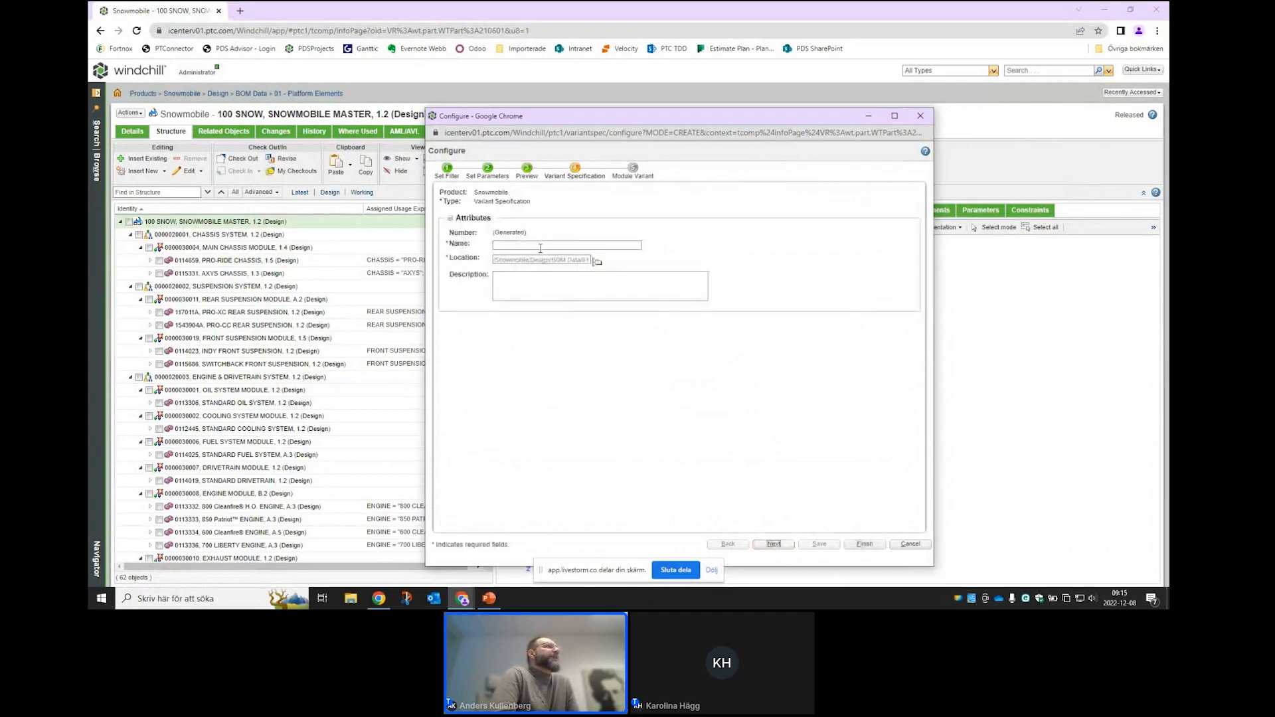
click(541, 246)
text(test)
click(774, 545)
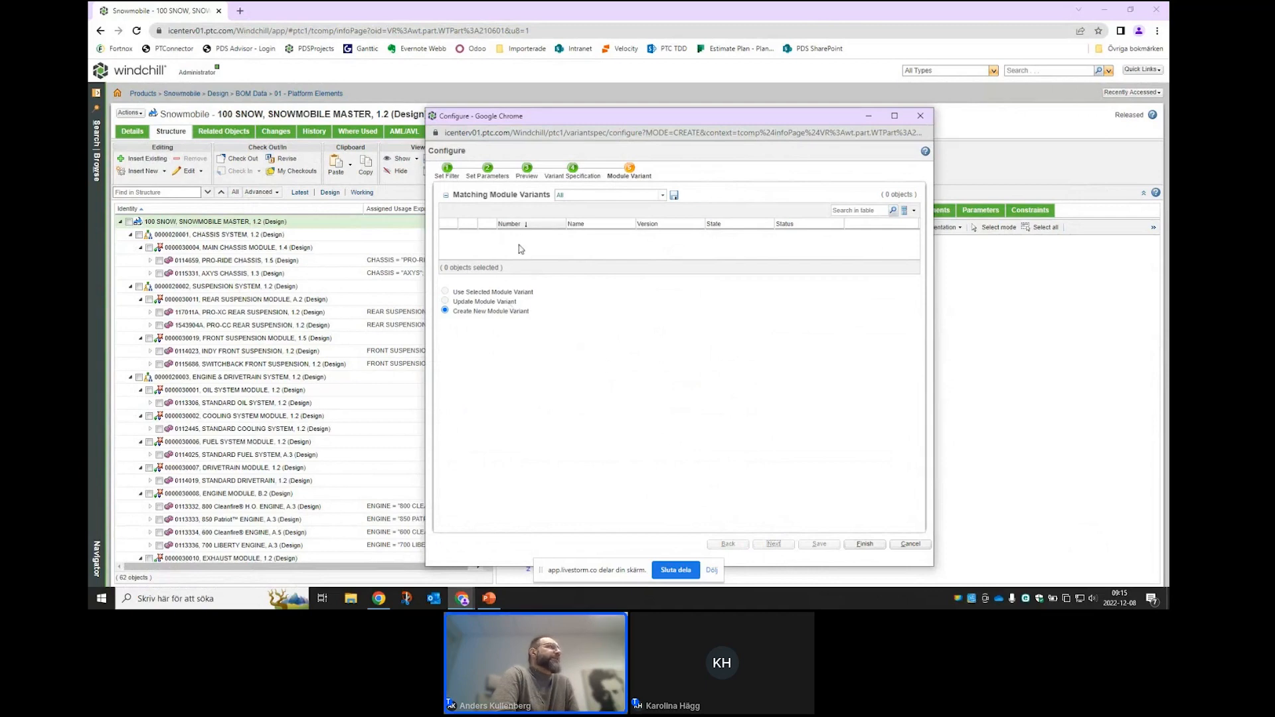
click(864, 543)
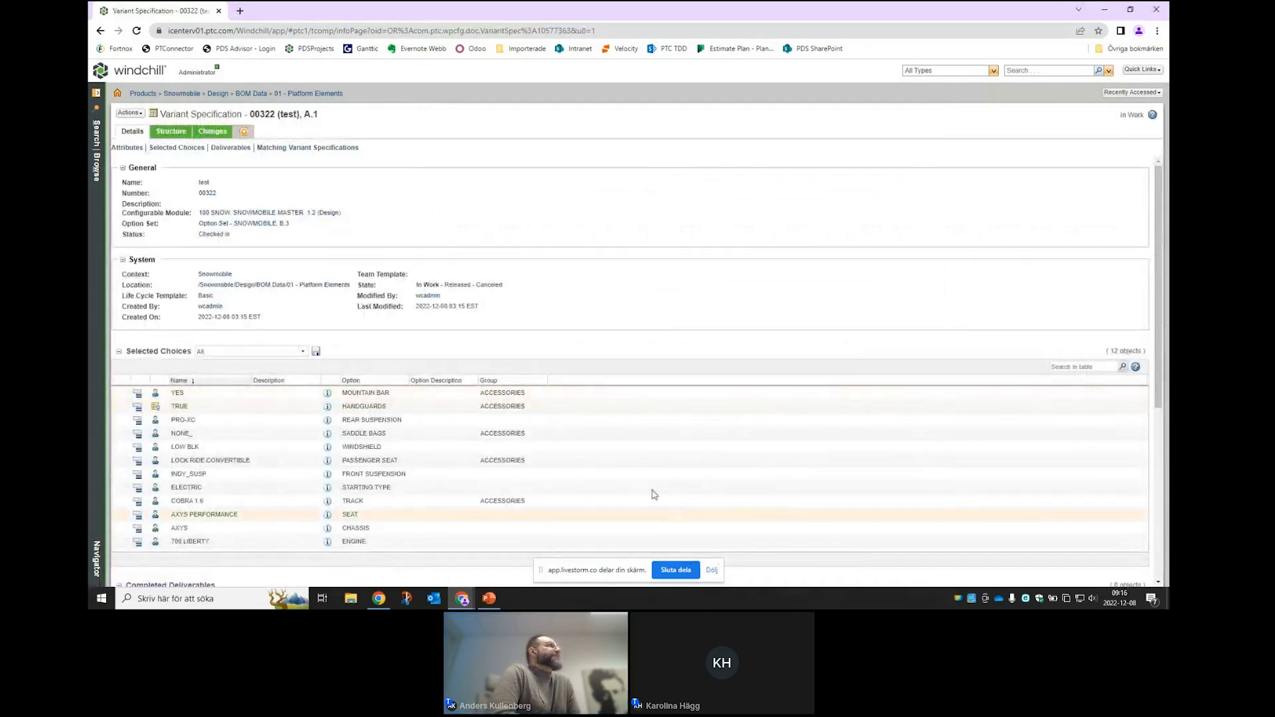
- Show the product structure of Variant Specification 00322 (test)
click(166, 132)
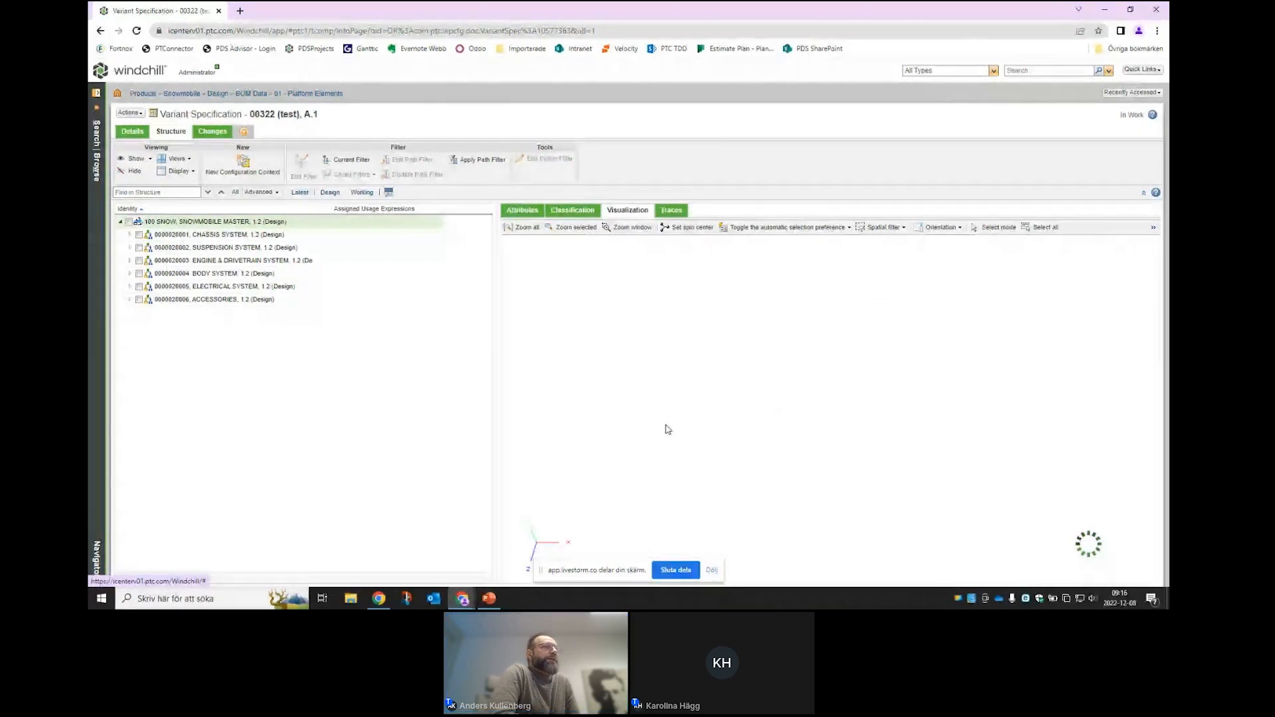
- Load the configured snowmobile in 3D, then return to 100 SNOW, SNOWMOBILE MASTER with Browse open
click(129, 222)
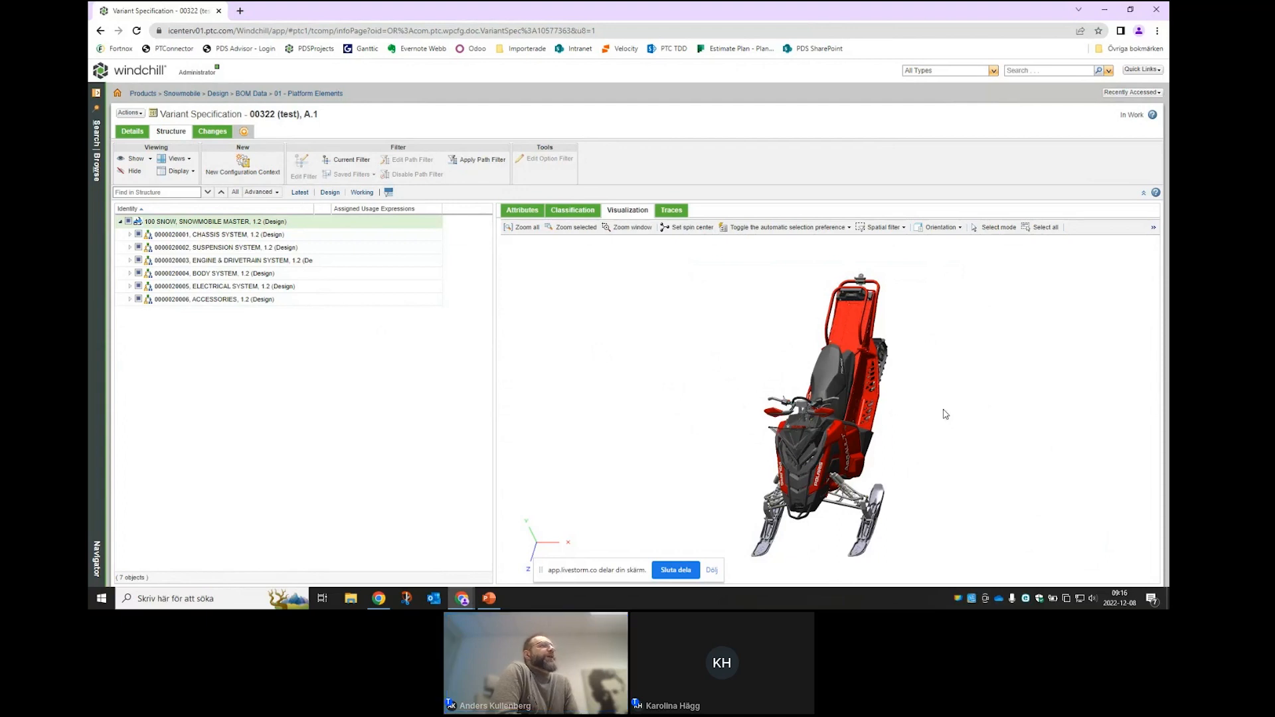
click(1135, 94)
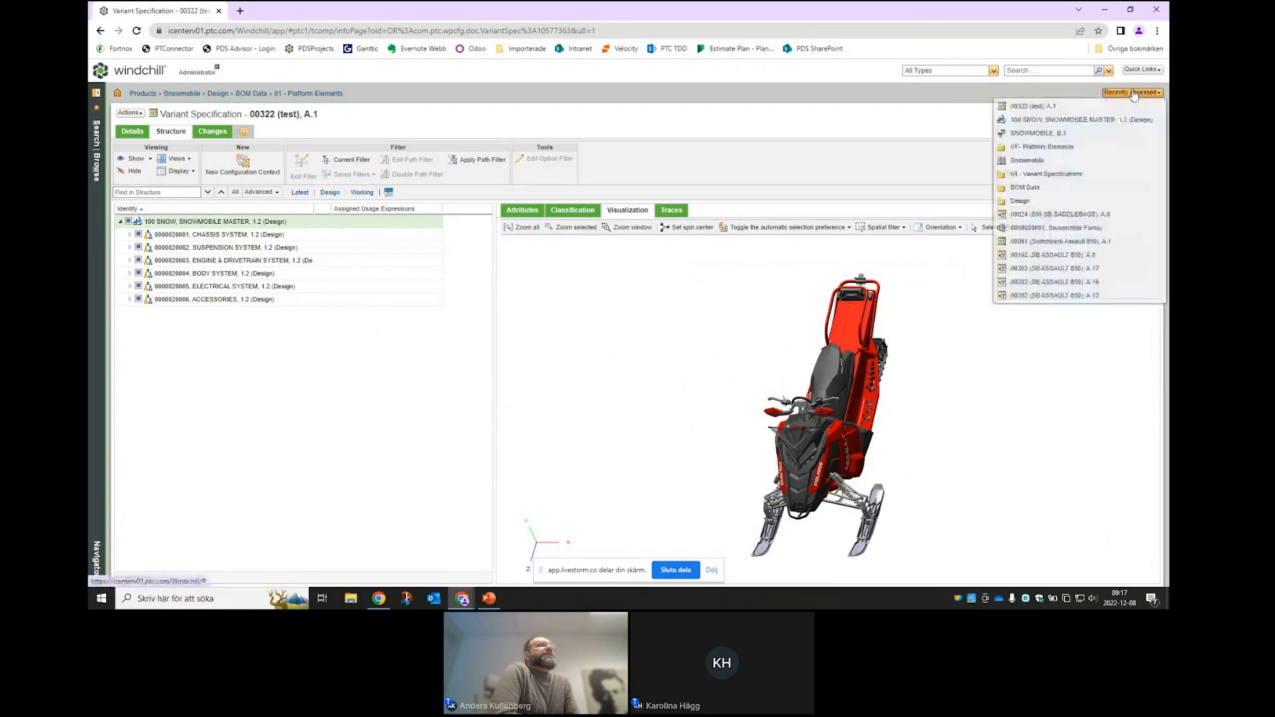
click(1044, 124)
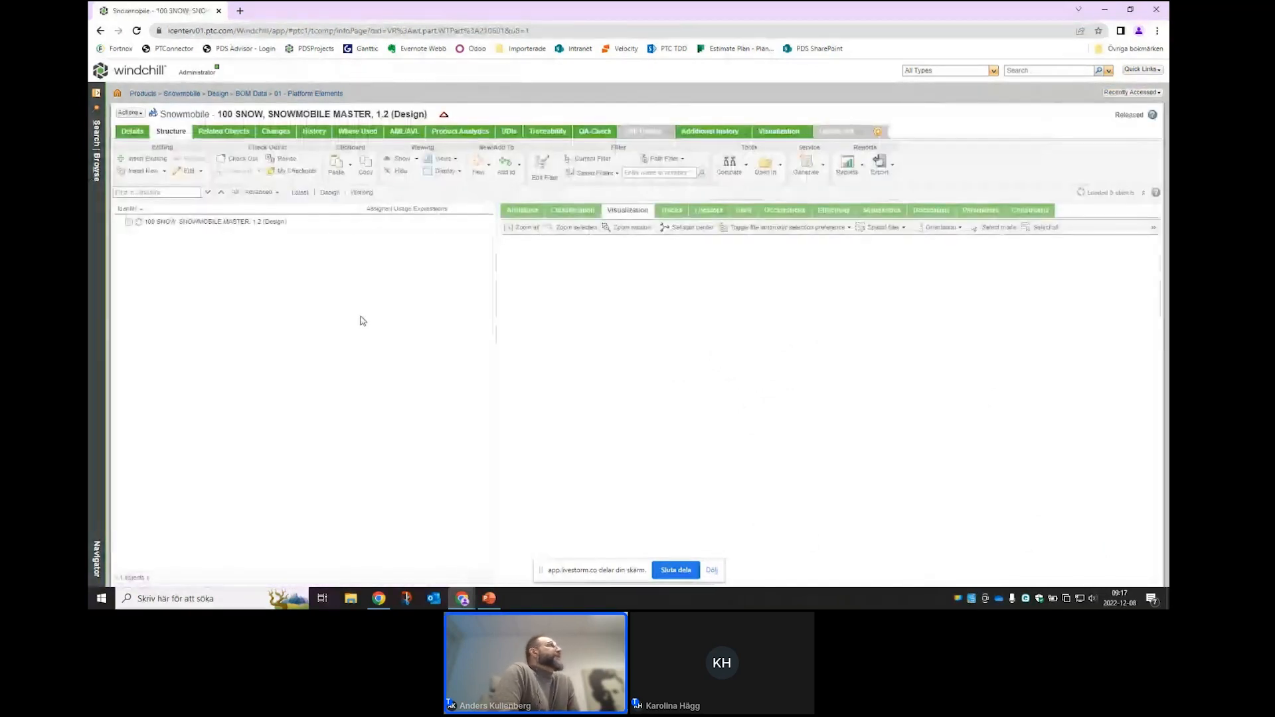
click(97, 273)
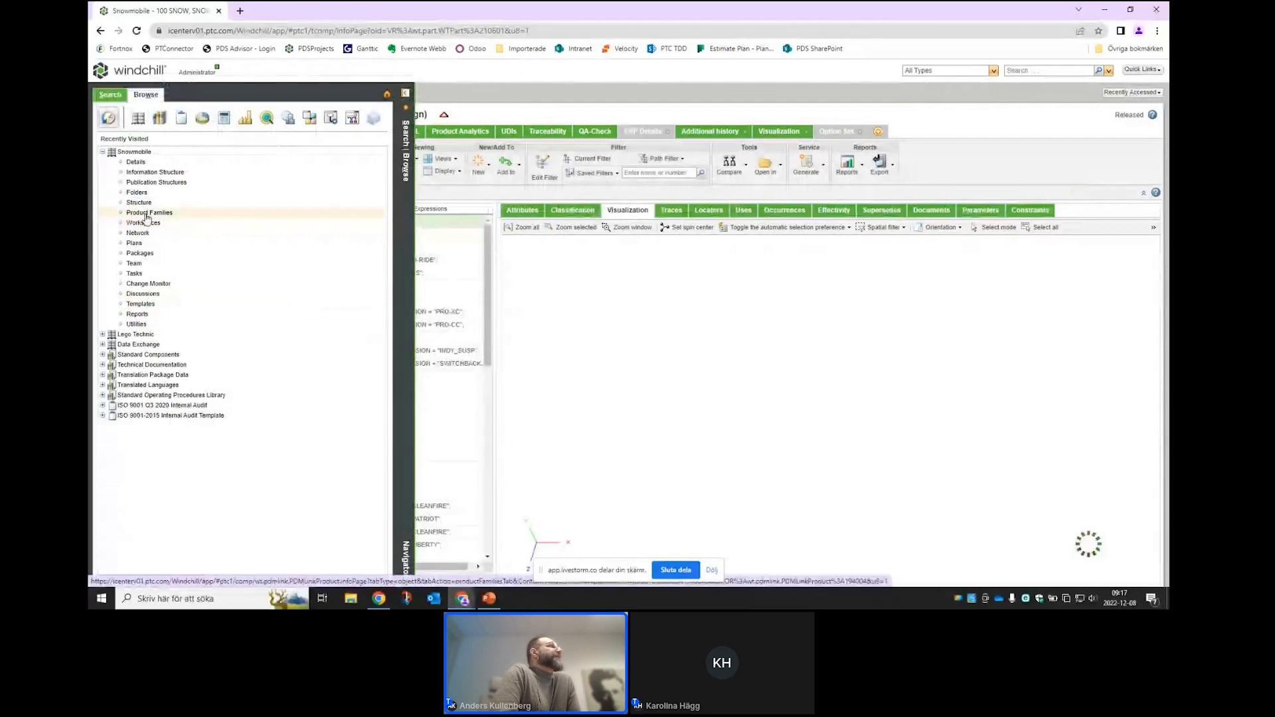
click(148, 214)
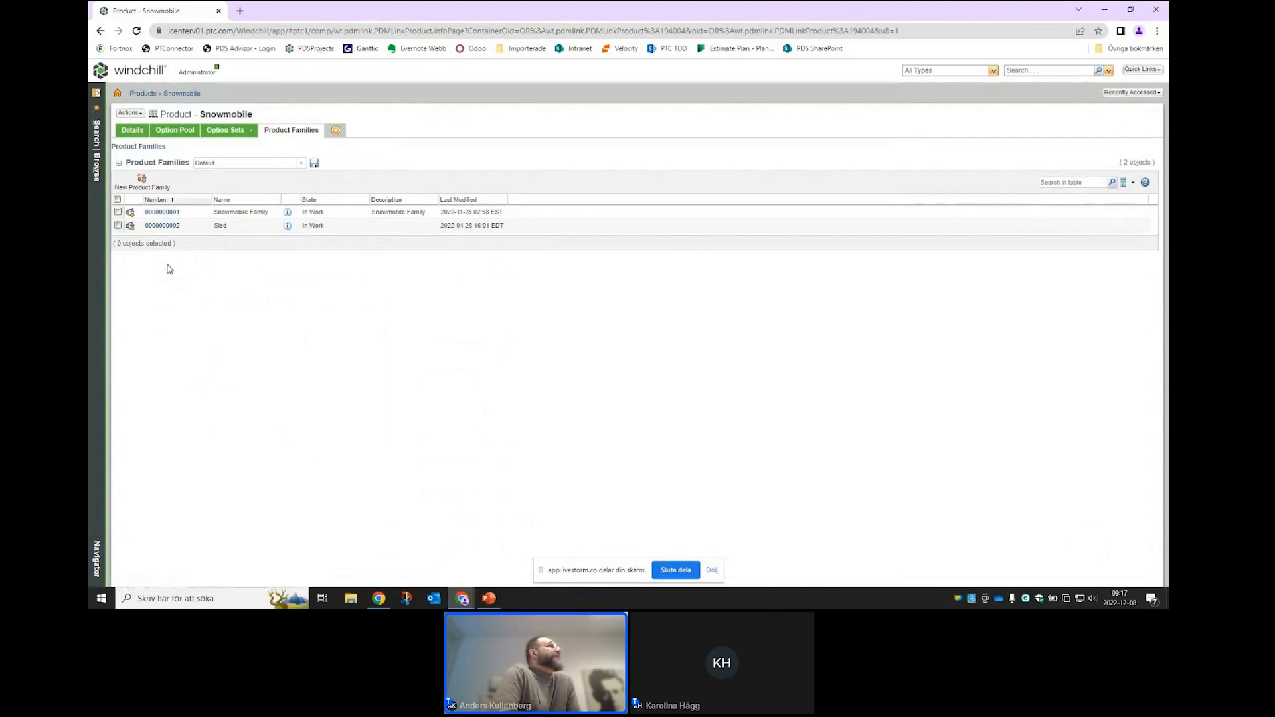
click(158, 213)
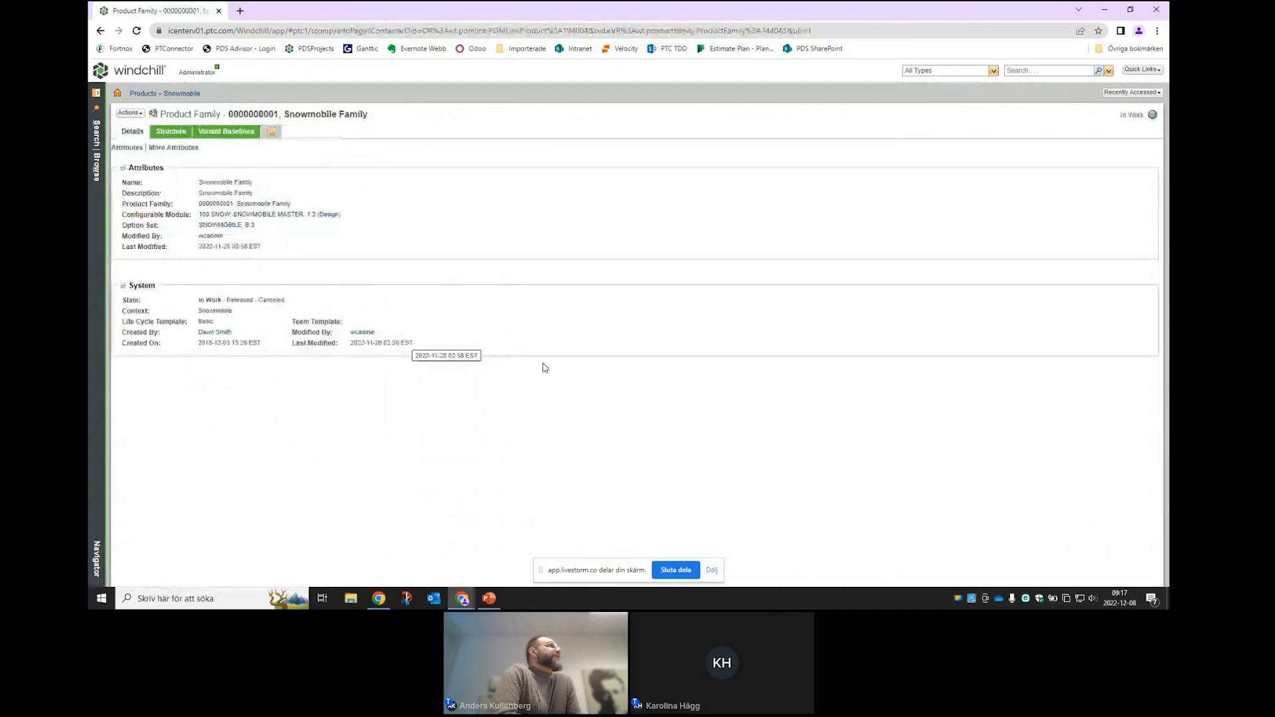
click(174, 133)
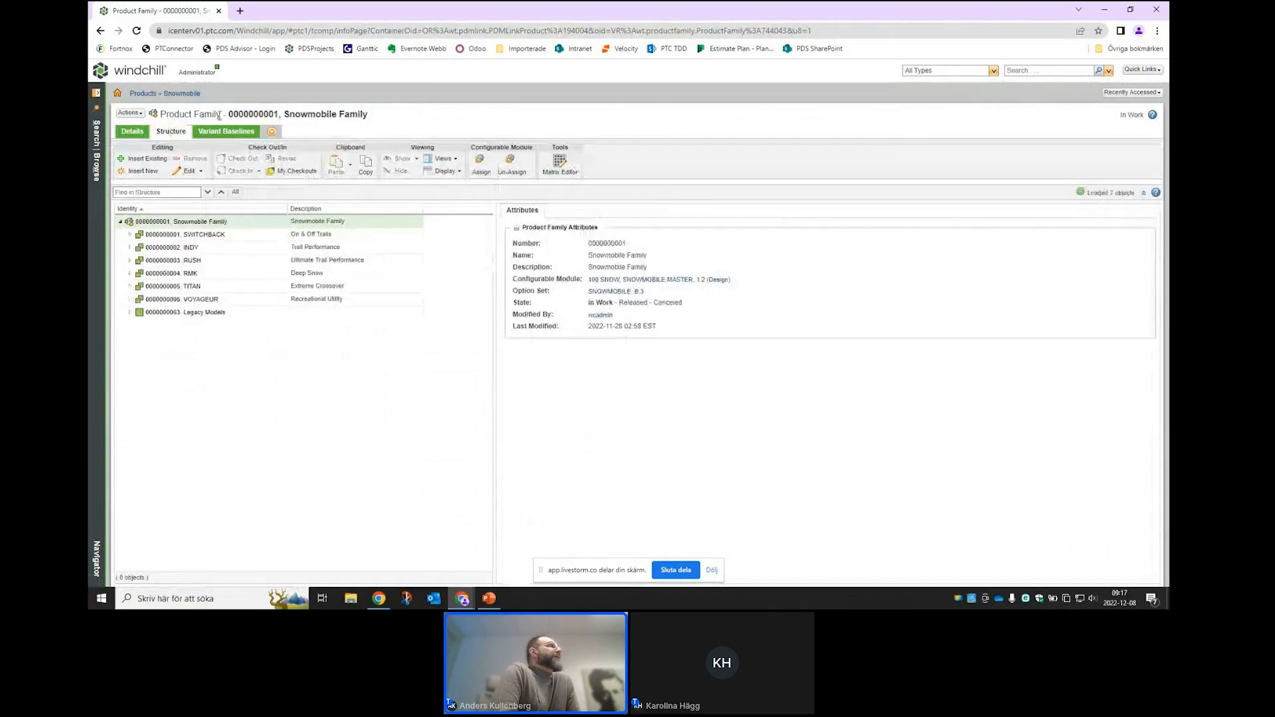
- Expand SWITCHBACK and SWITCHBACK ASSAULT to reveal variant specifications 00024 and 00025
click(166, 224)
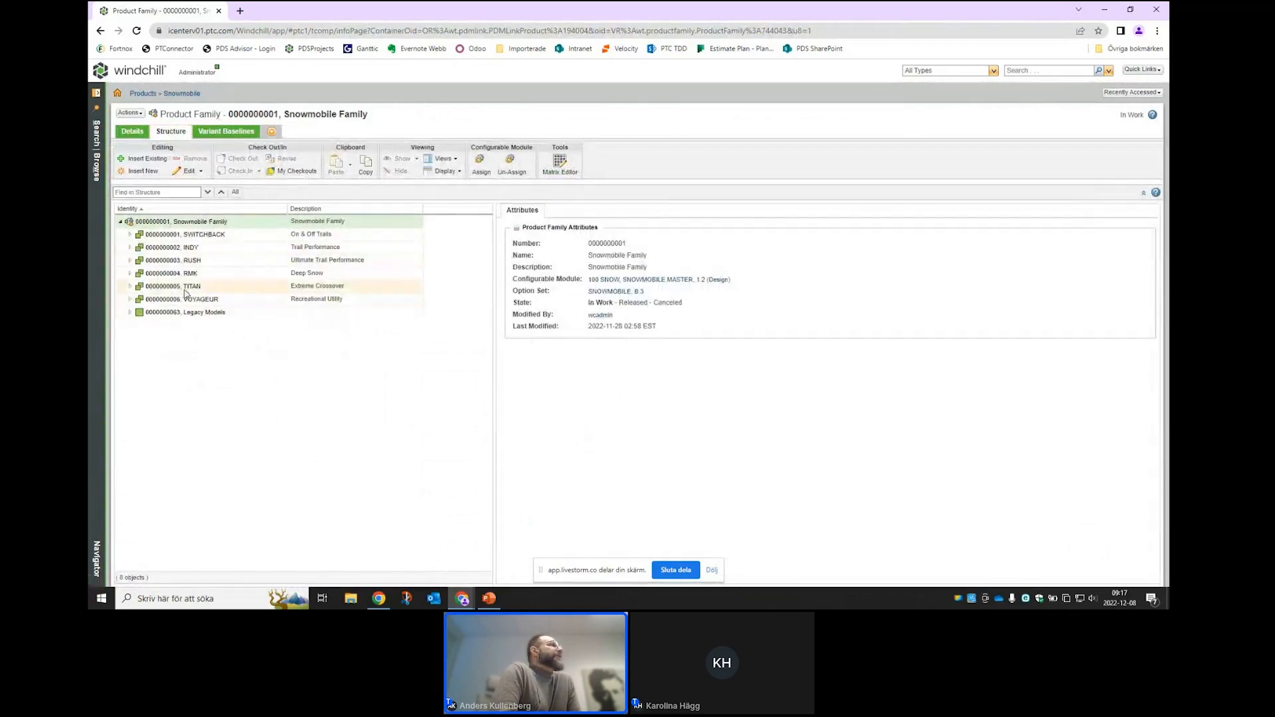
click(131, 235)
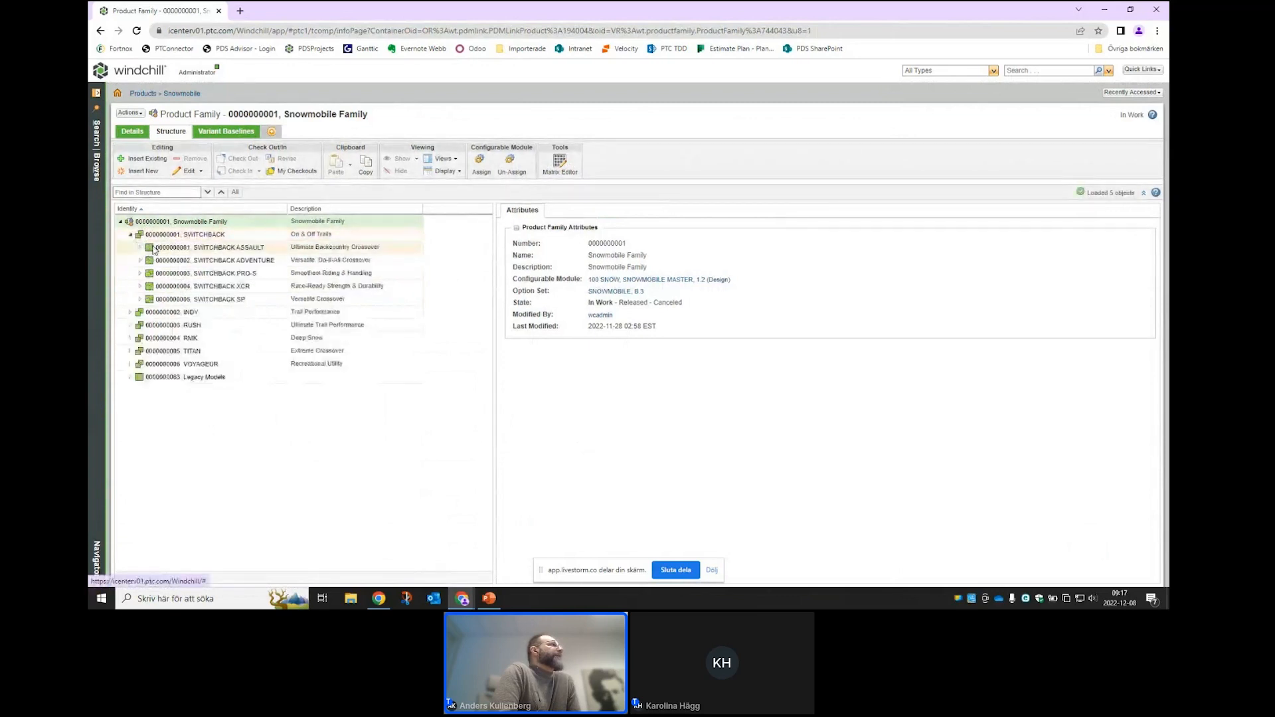
click(140, 248)
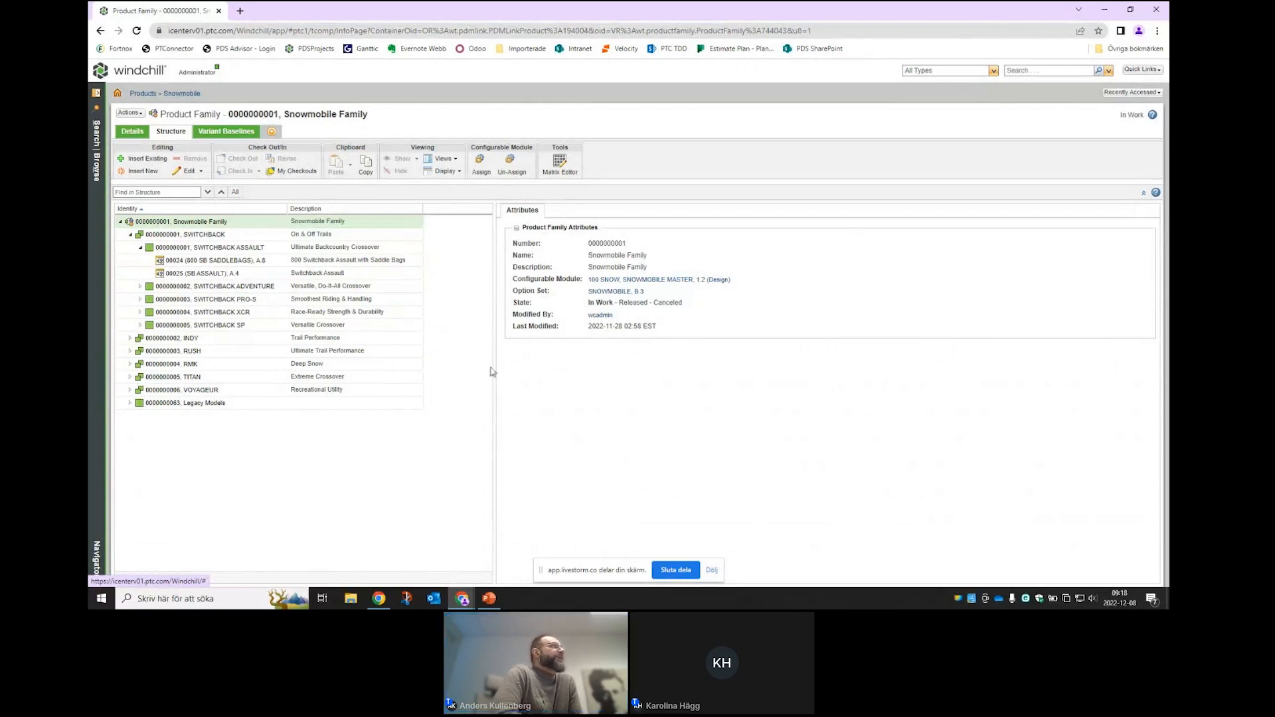
- Select SWITCHBACK ASSAULT to show its attributes, including option set SNOWMOBILE B.3 and In Work state
click(176, 238)
click(176, 246)
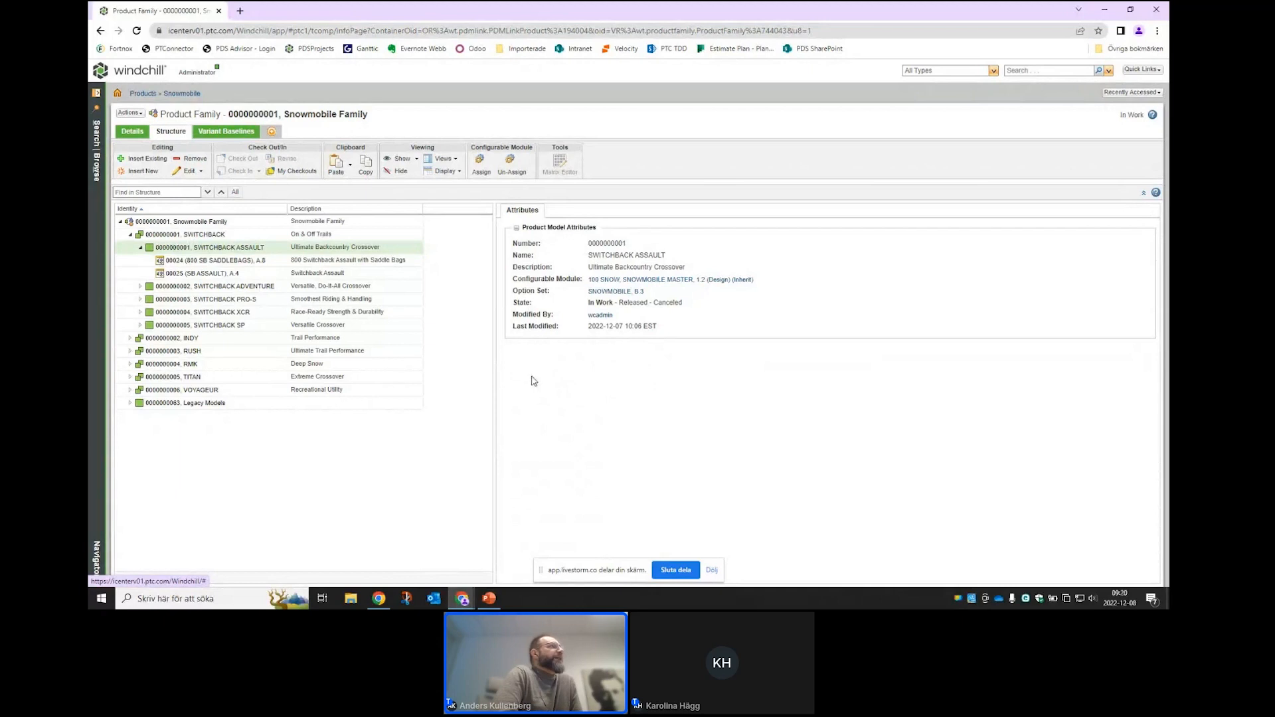
click(174, 261)
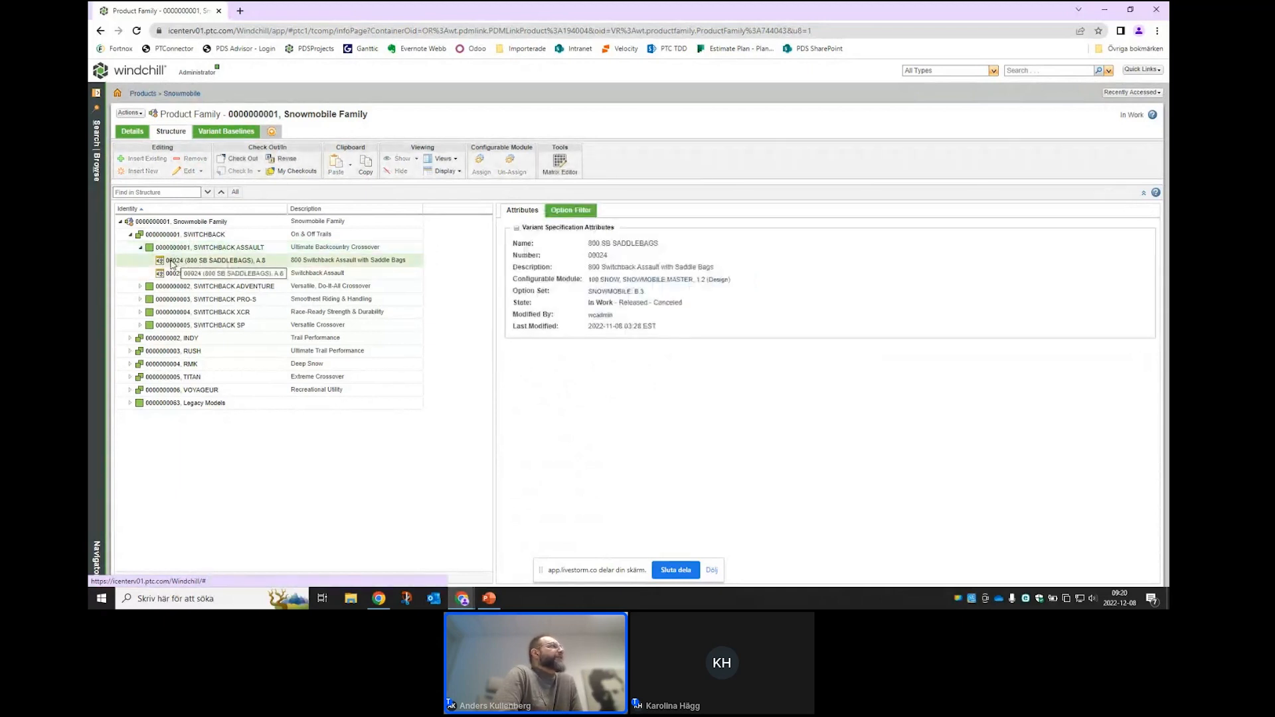
click(179, 245)
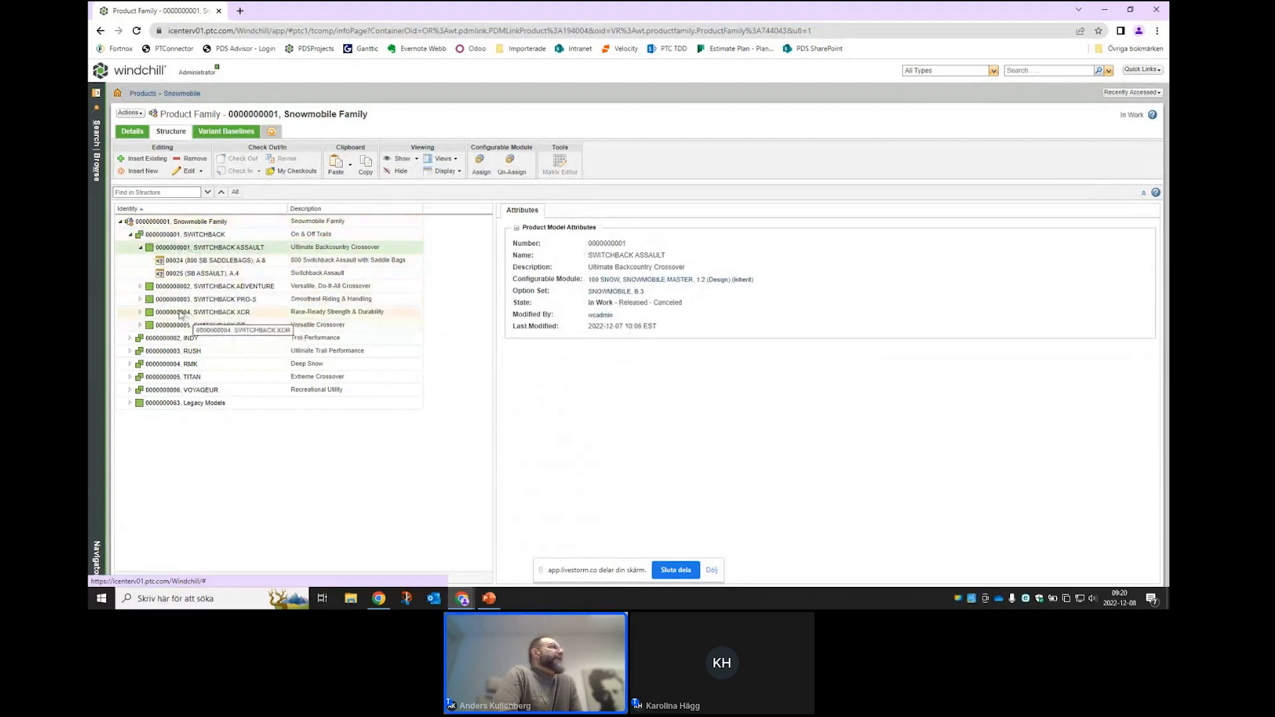
click(147, 224)
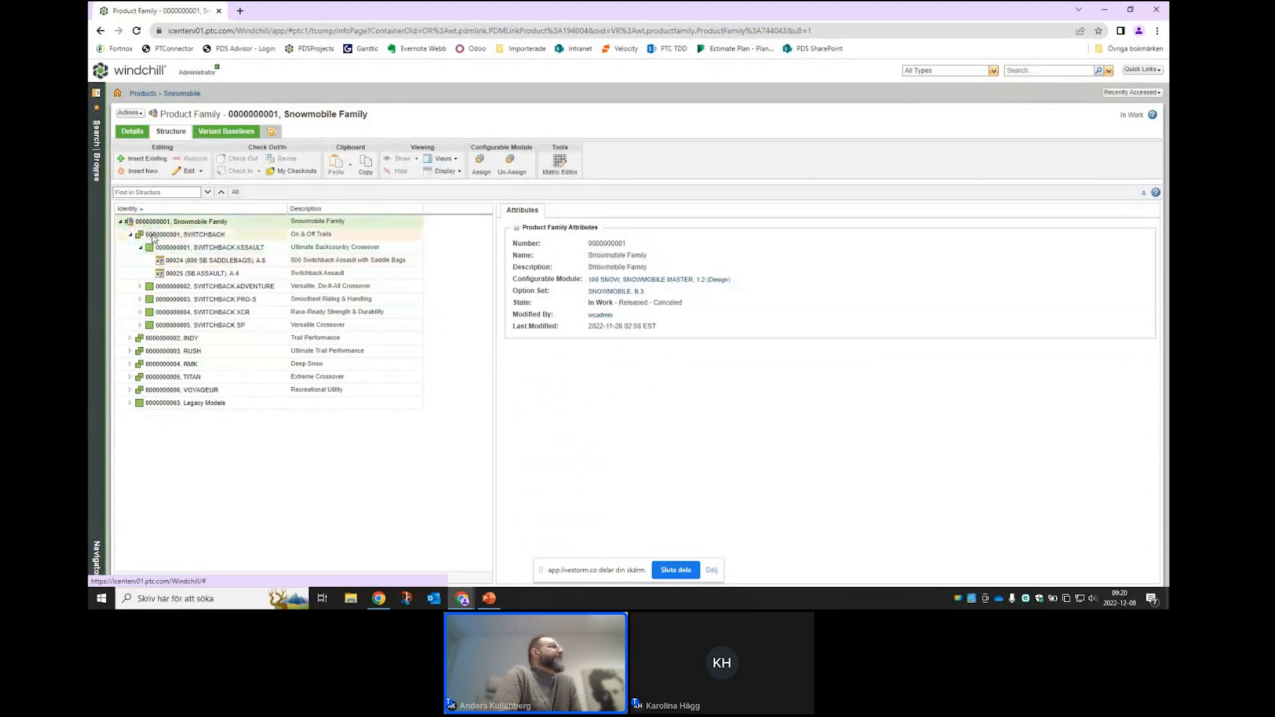
click(157, 236)
click(163, 250)
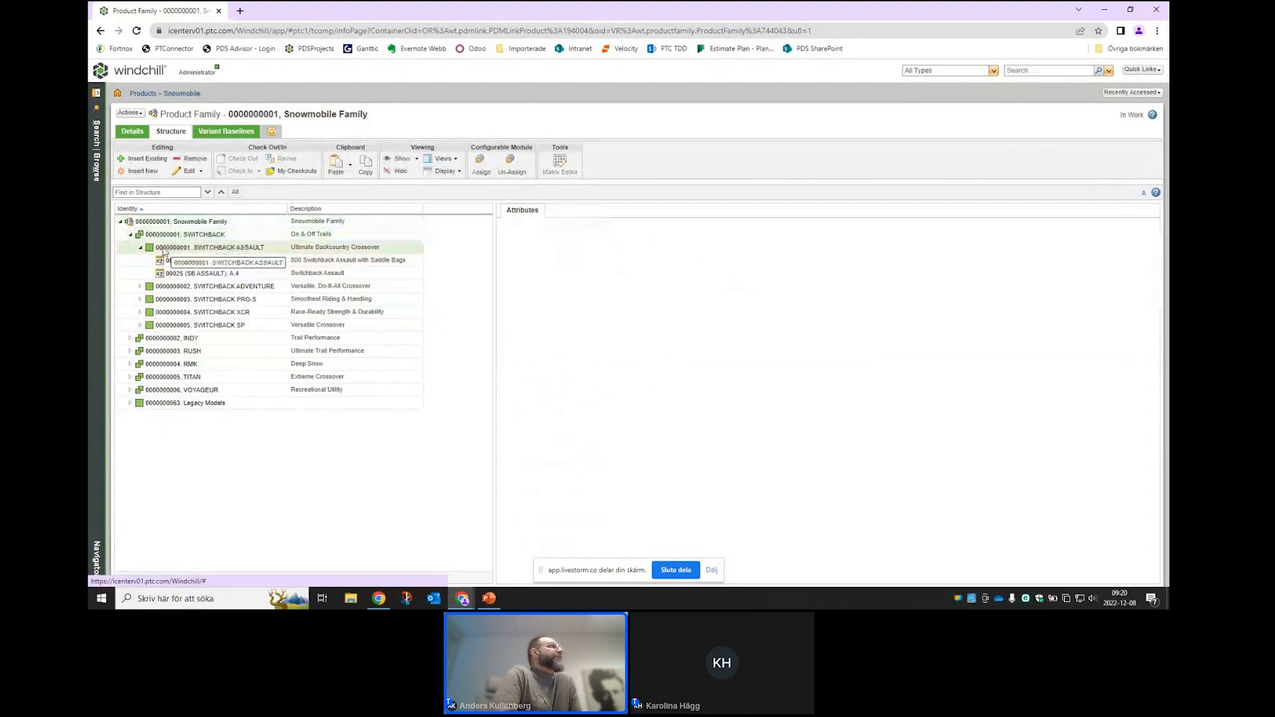
click(163, 236)
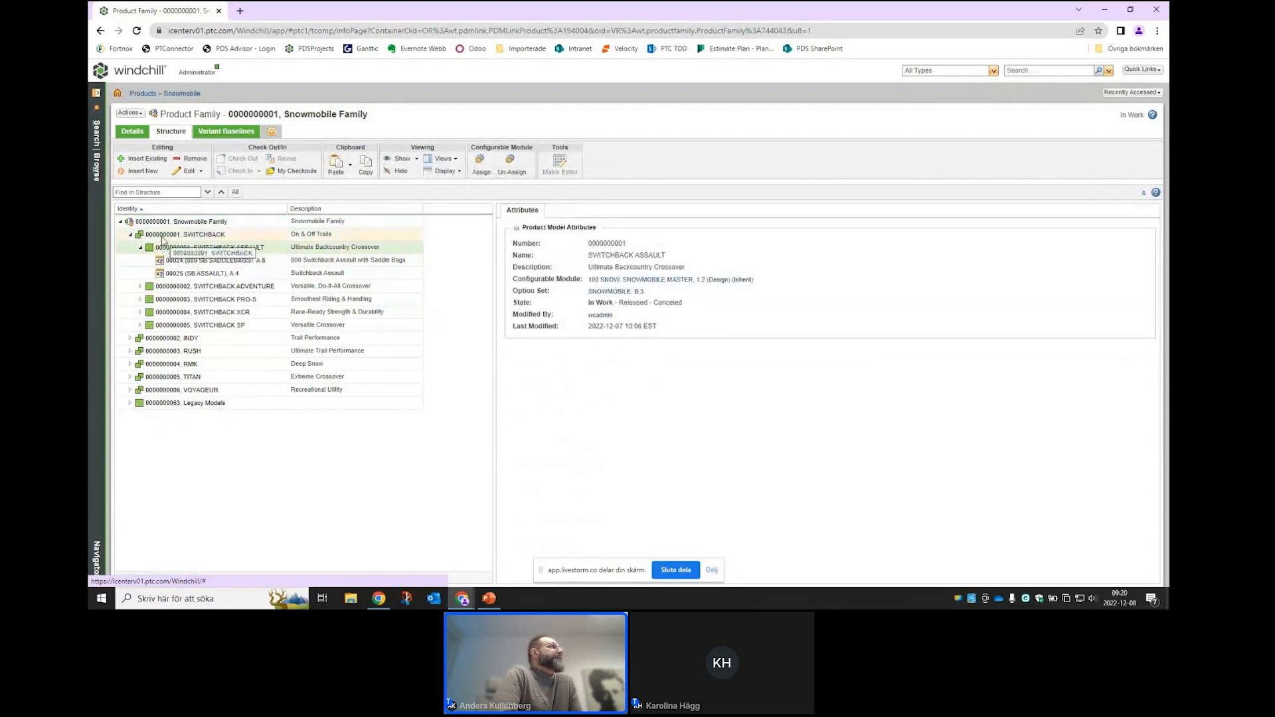
right_click(163, 237)
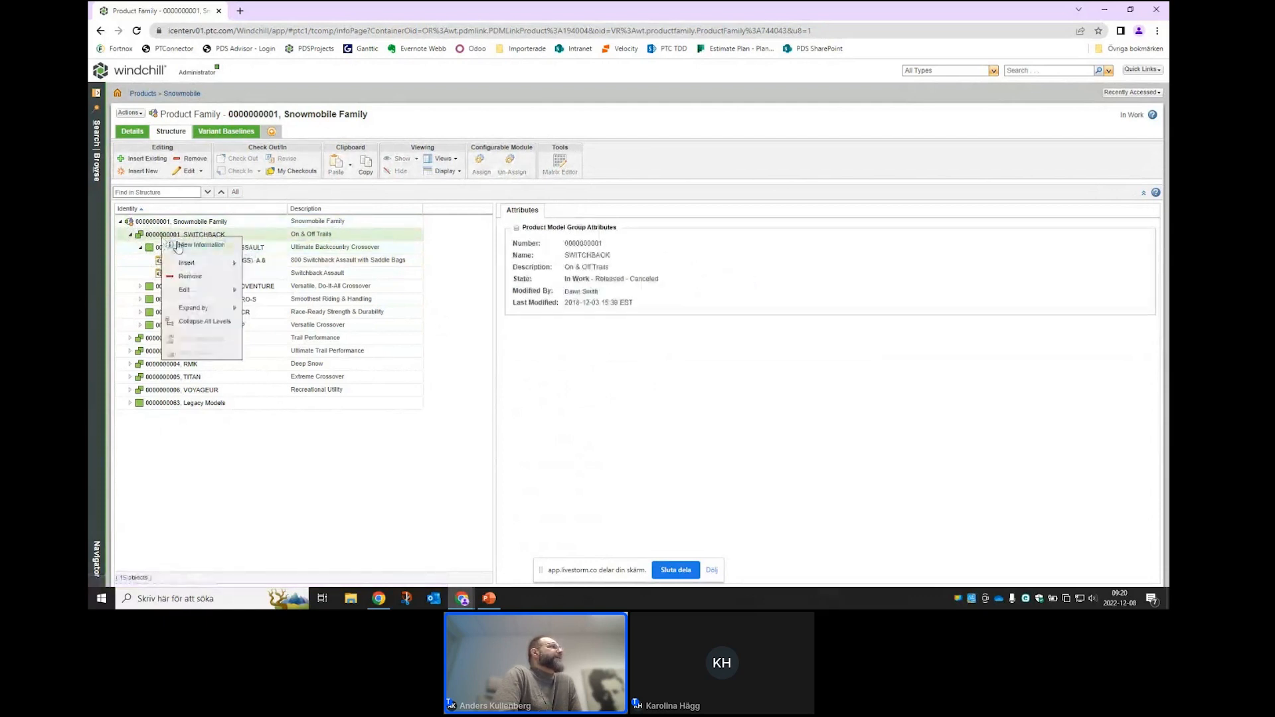
mouse_move(199, 263)
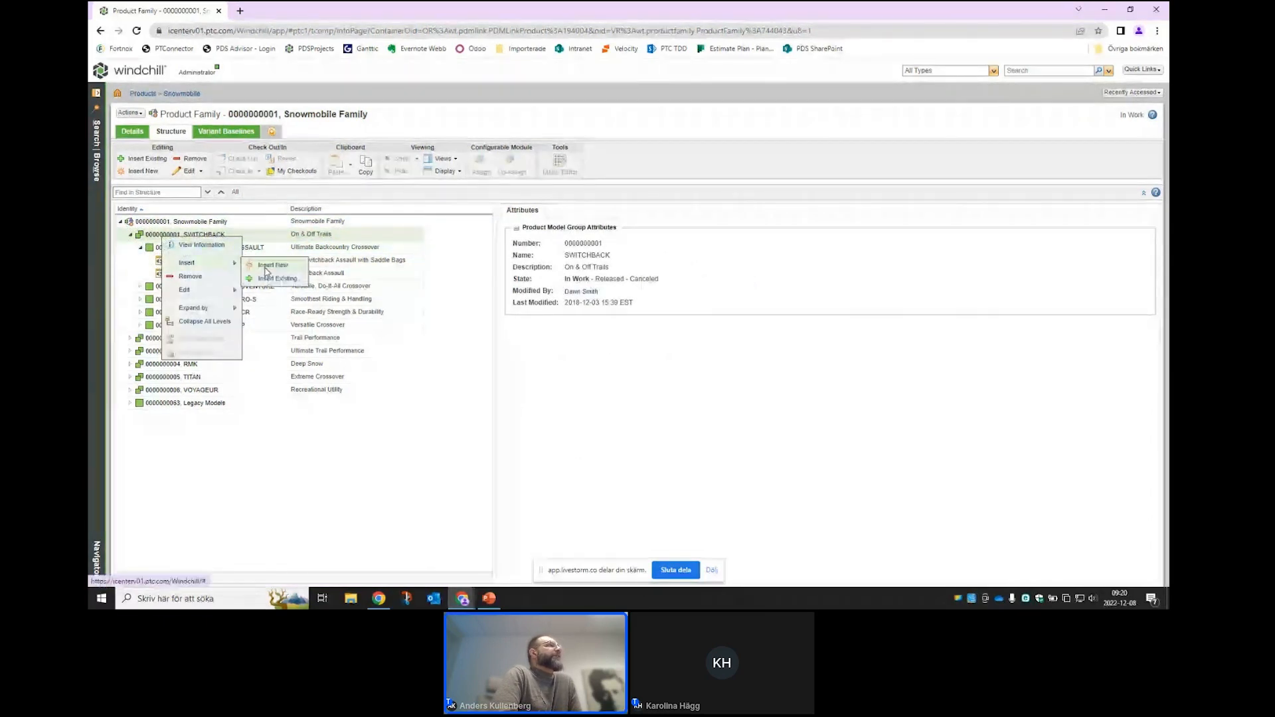
click(269, 265)
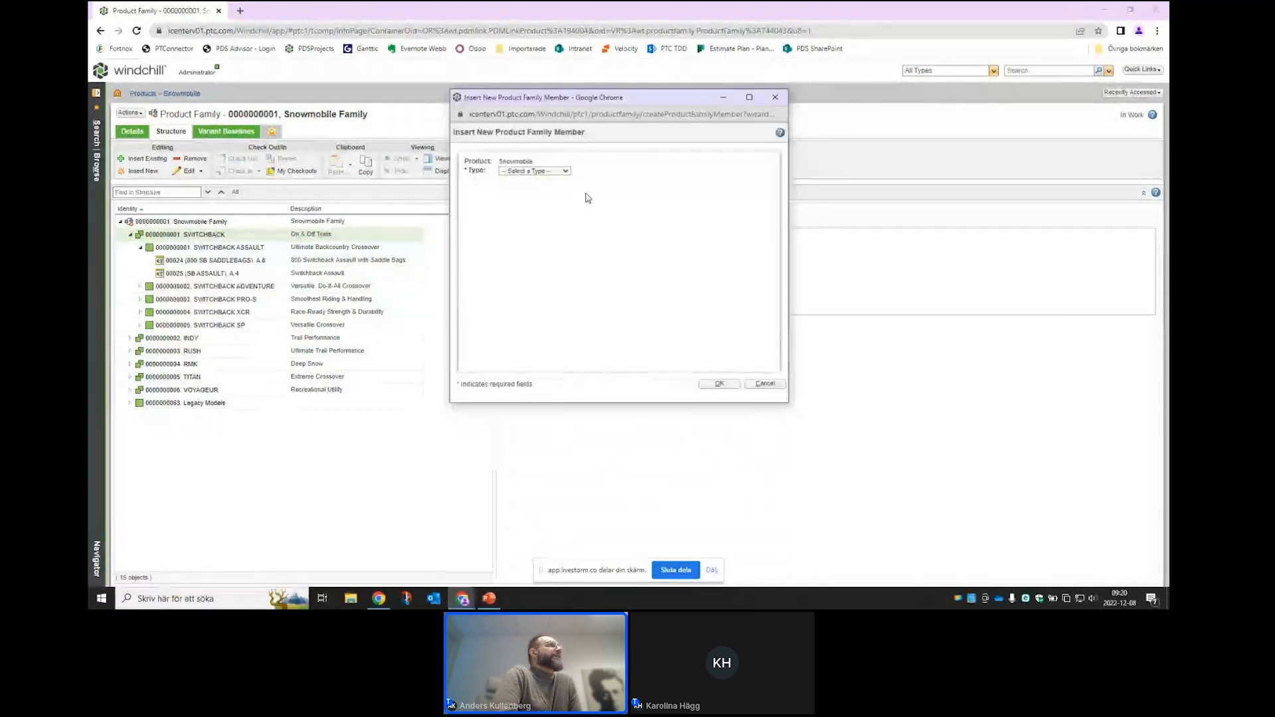
click(567, 171)
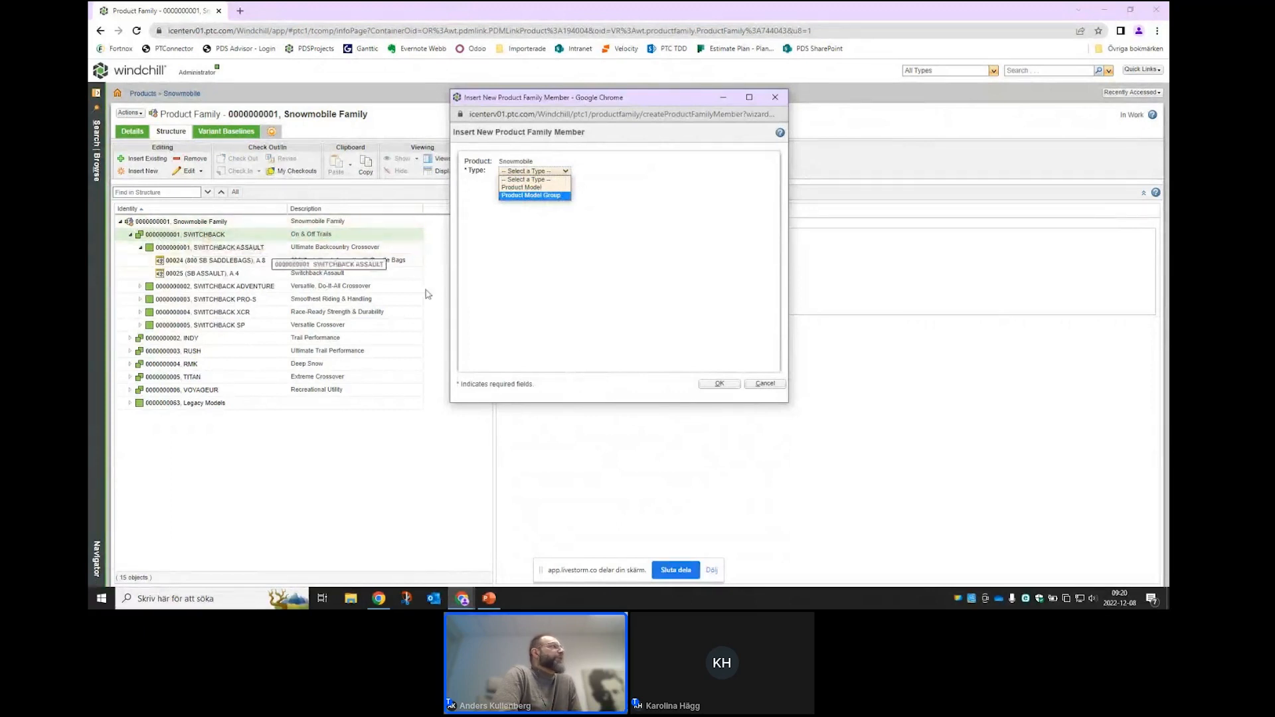
click(765, 384)
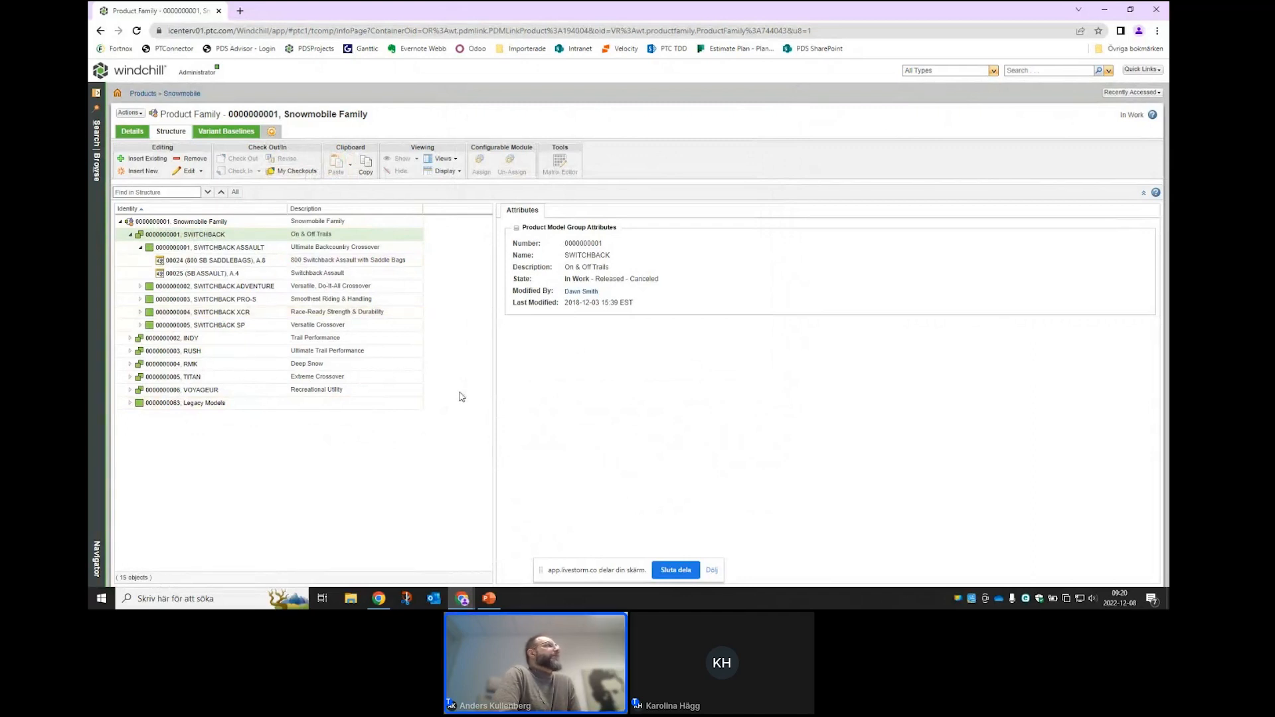
- Insert a new product family member named SB ASSAULT 850 beneath the SWITCHBACK ASSAULT model
click(184, 263)
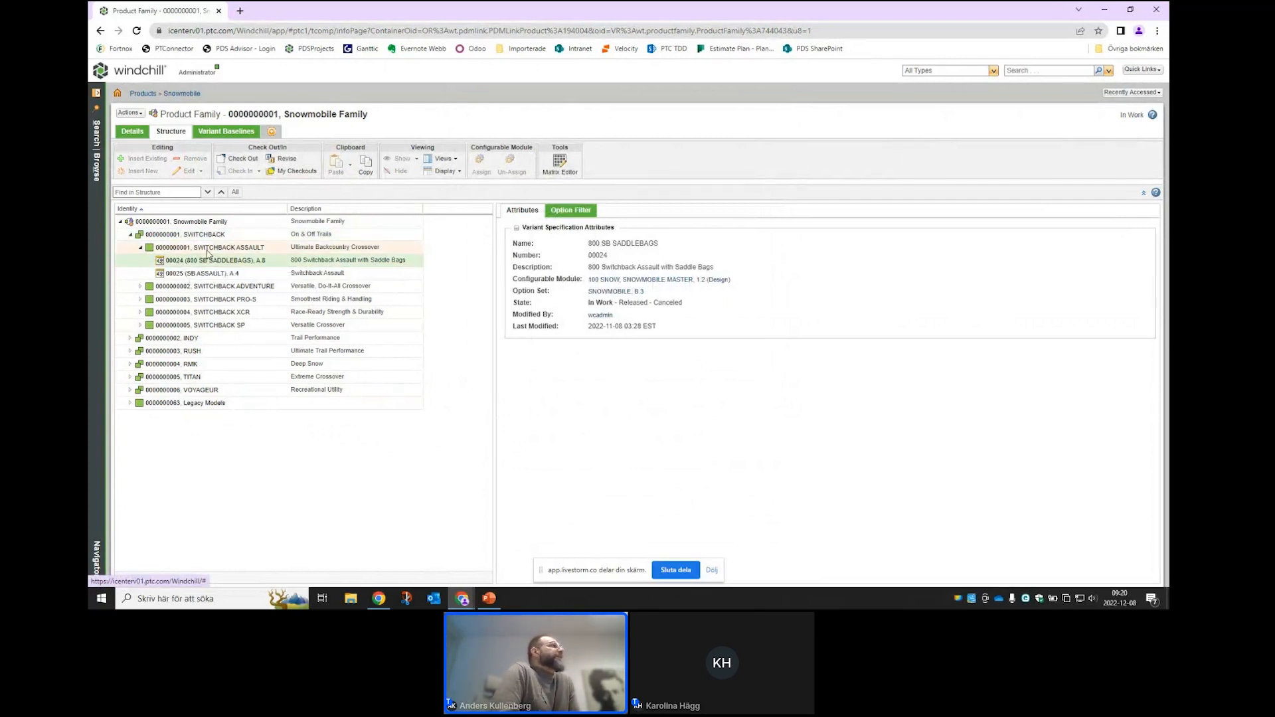
click(207, 253)
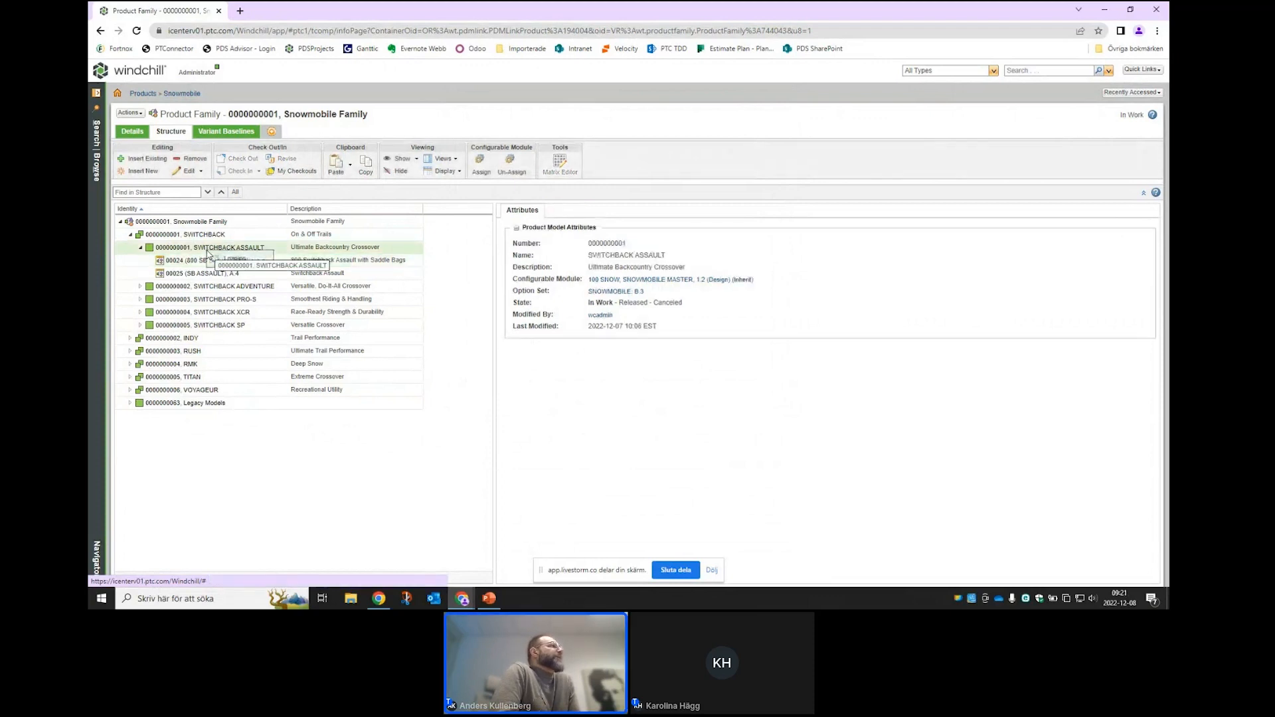
right_click(208, 253)
mouse_move(238, 278)
click(351, 278)
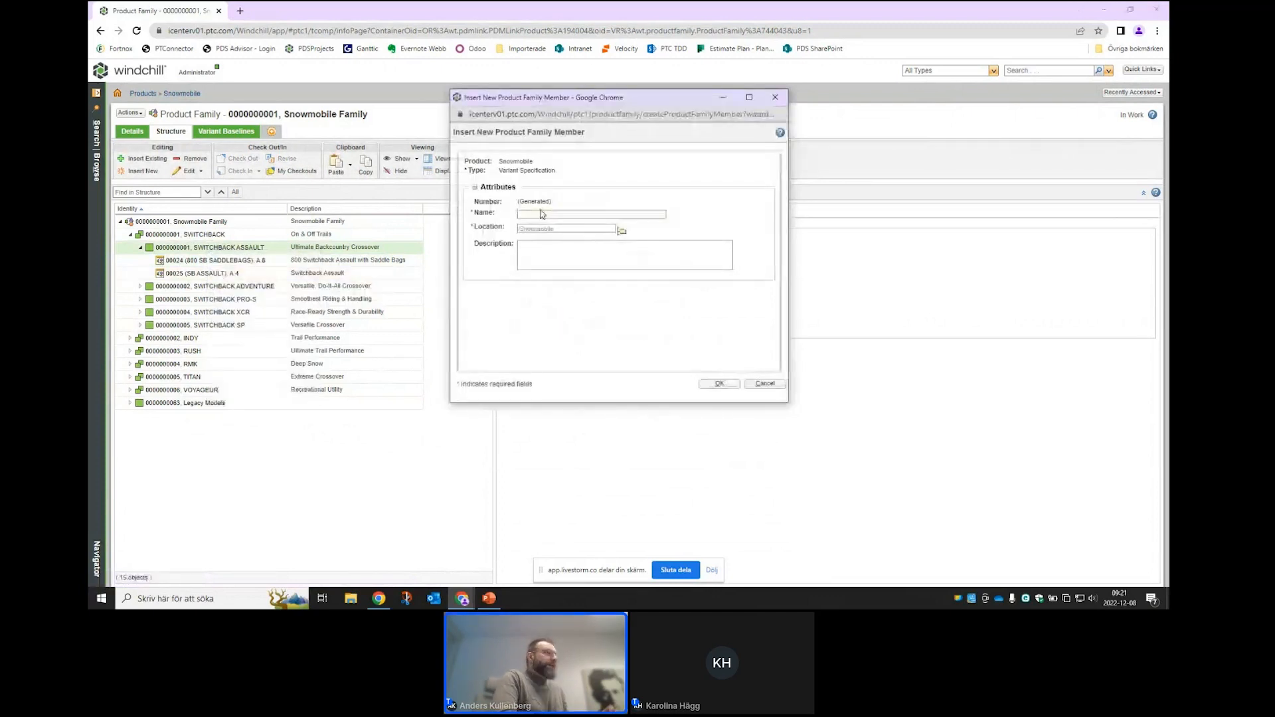
click(557, 213)
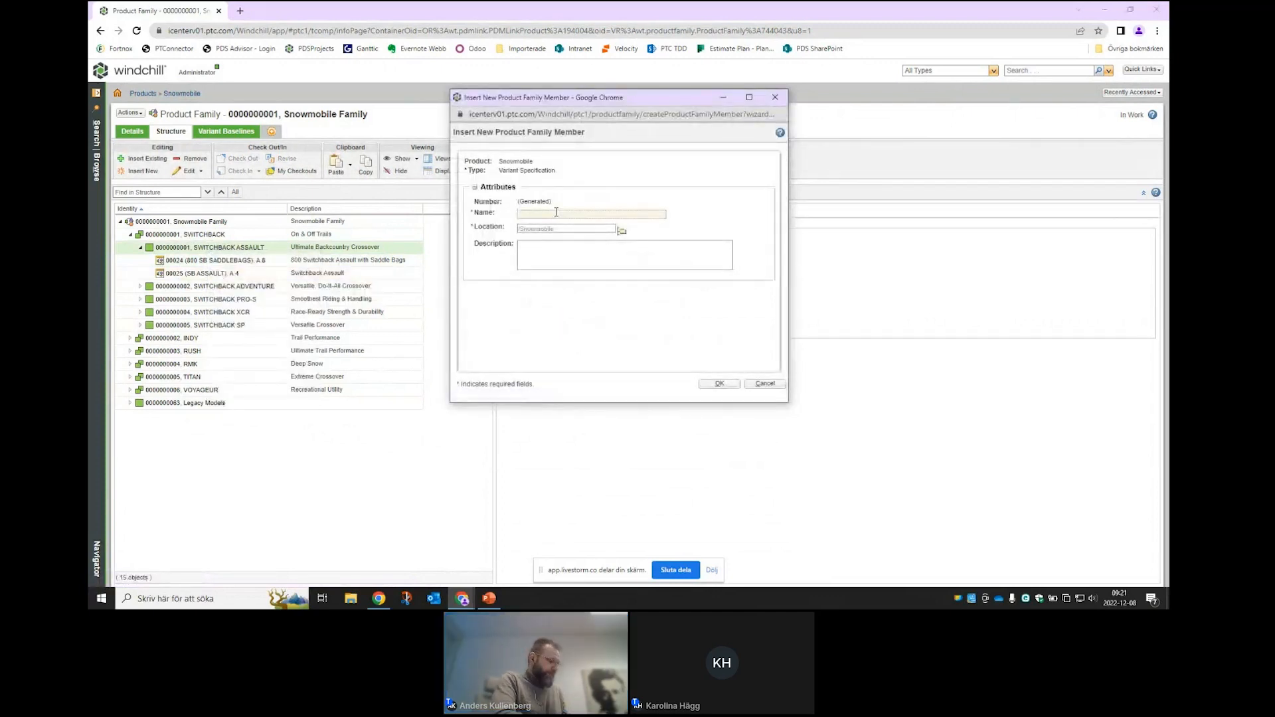
text(SB AS)
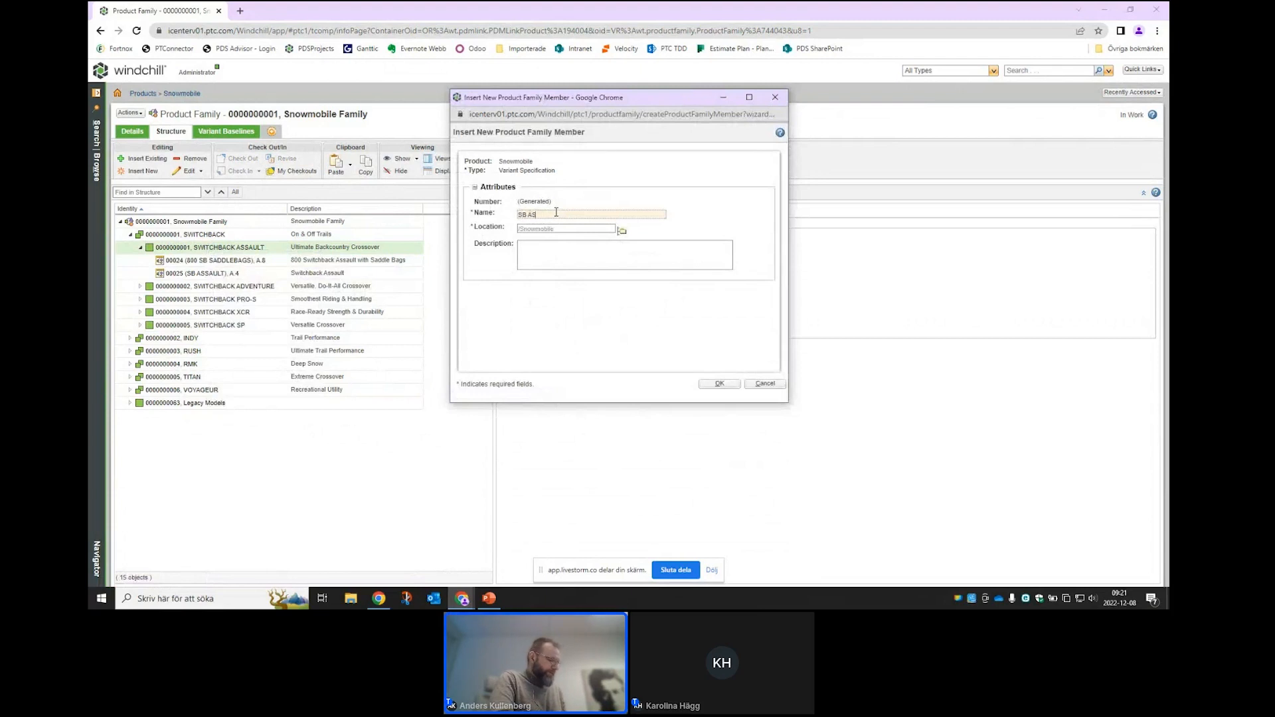
text(SAULT)
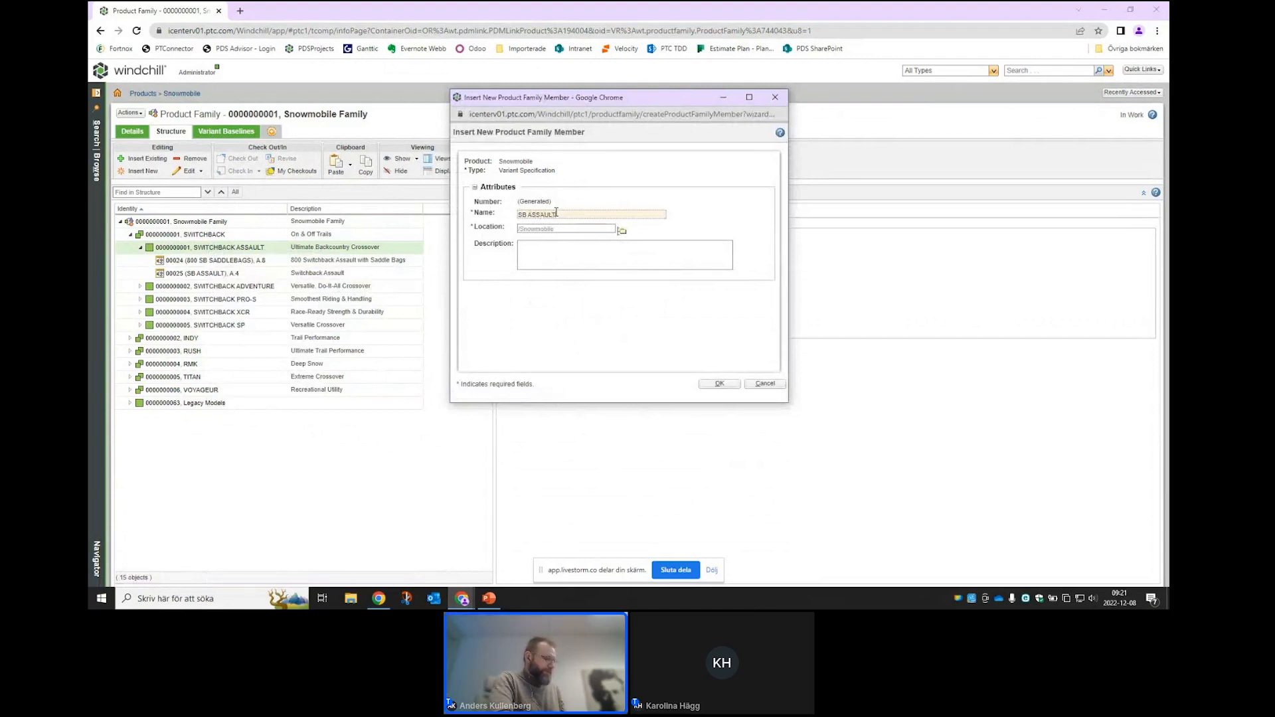
text( 850)
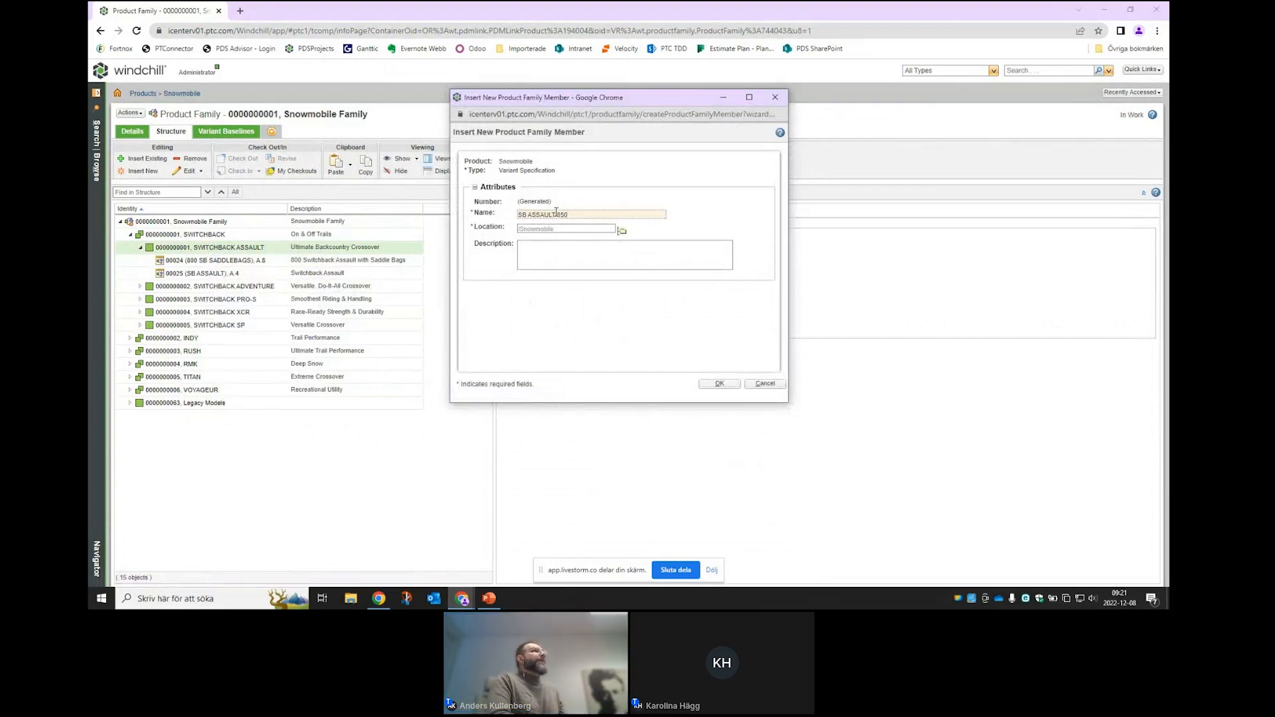
click(717, 387)
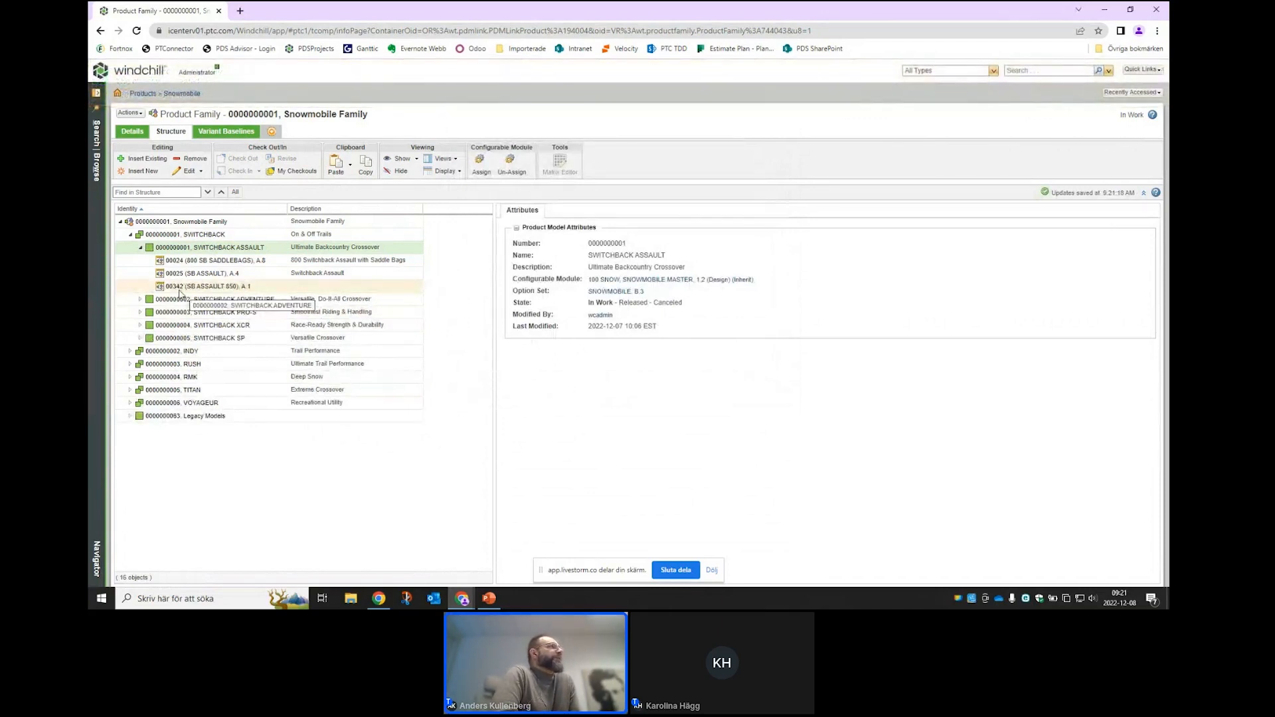
- Check variant 00342's option filter in the editor, which shows no selected choices, and cancel without changes
click(179, 291)
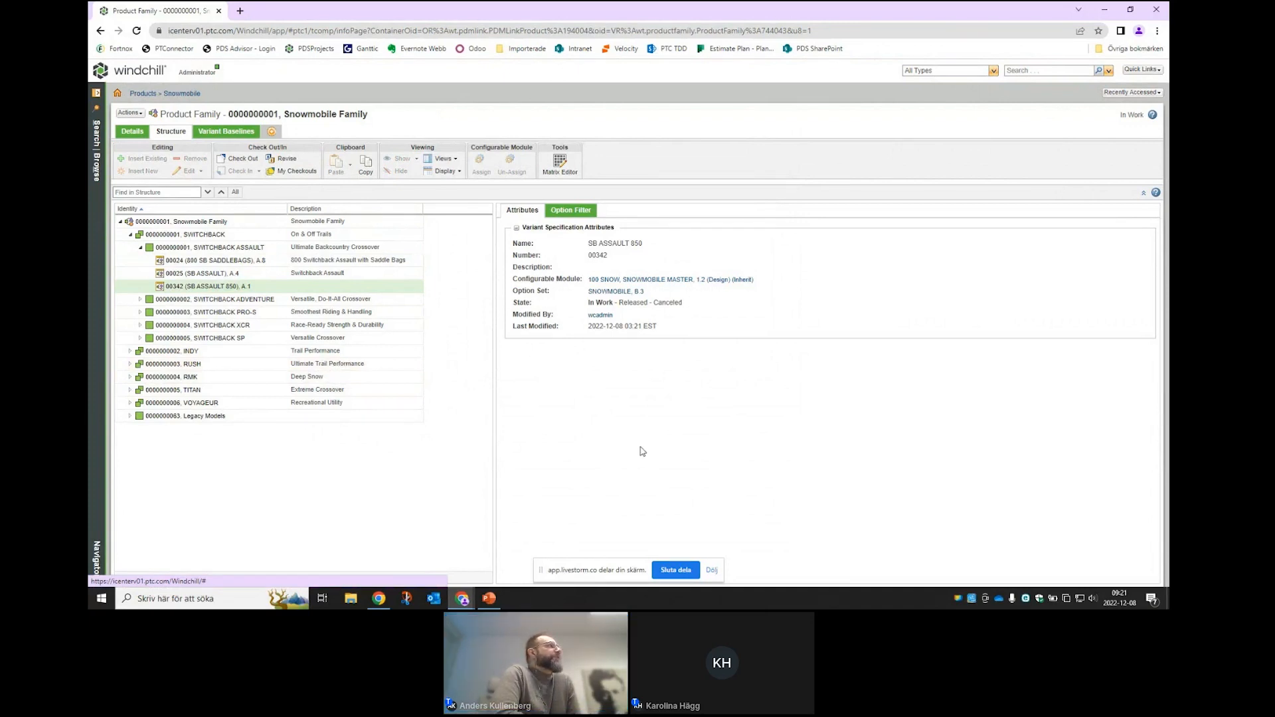
click(570, 210)
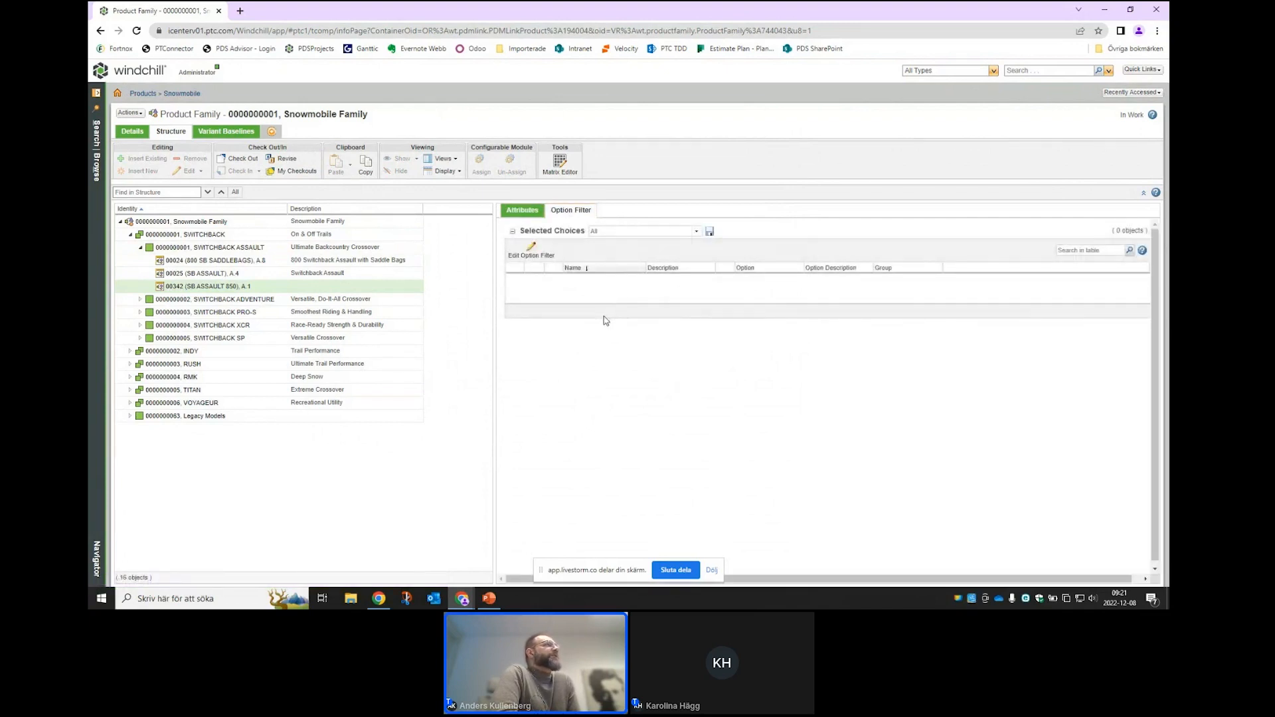
click(533, 251)
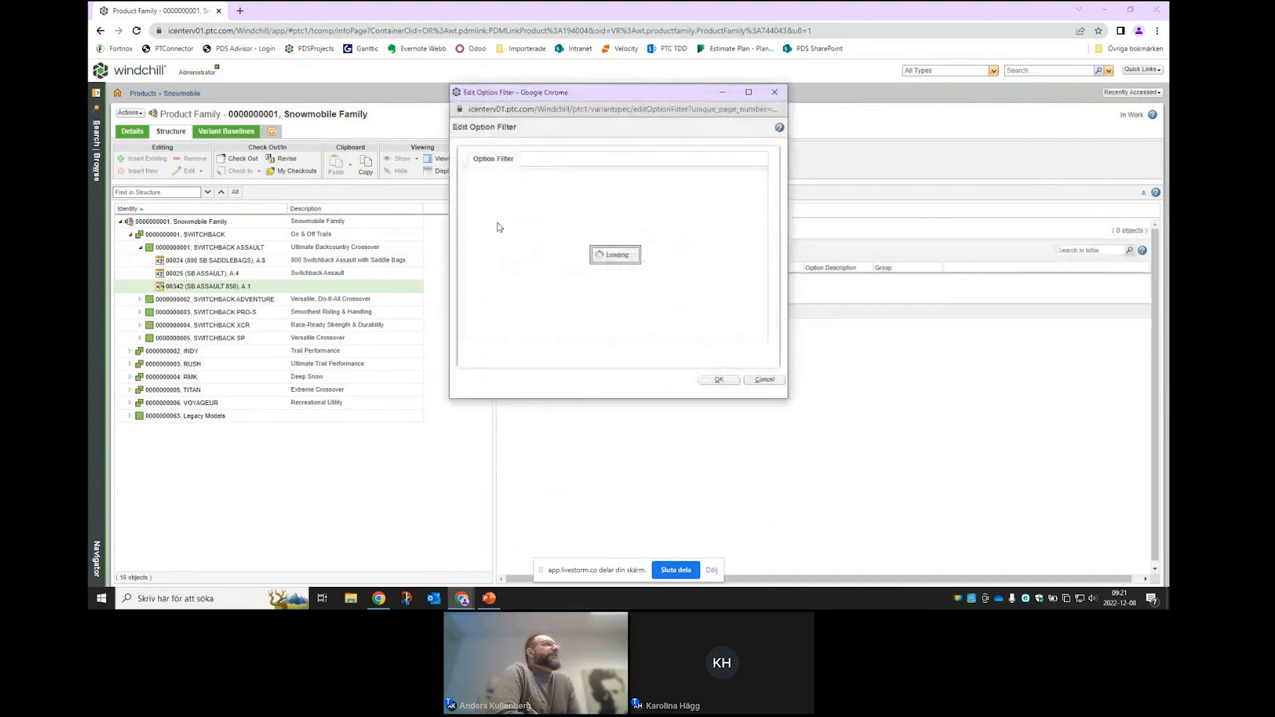
click(765, 380)
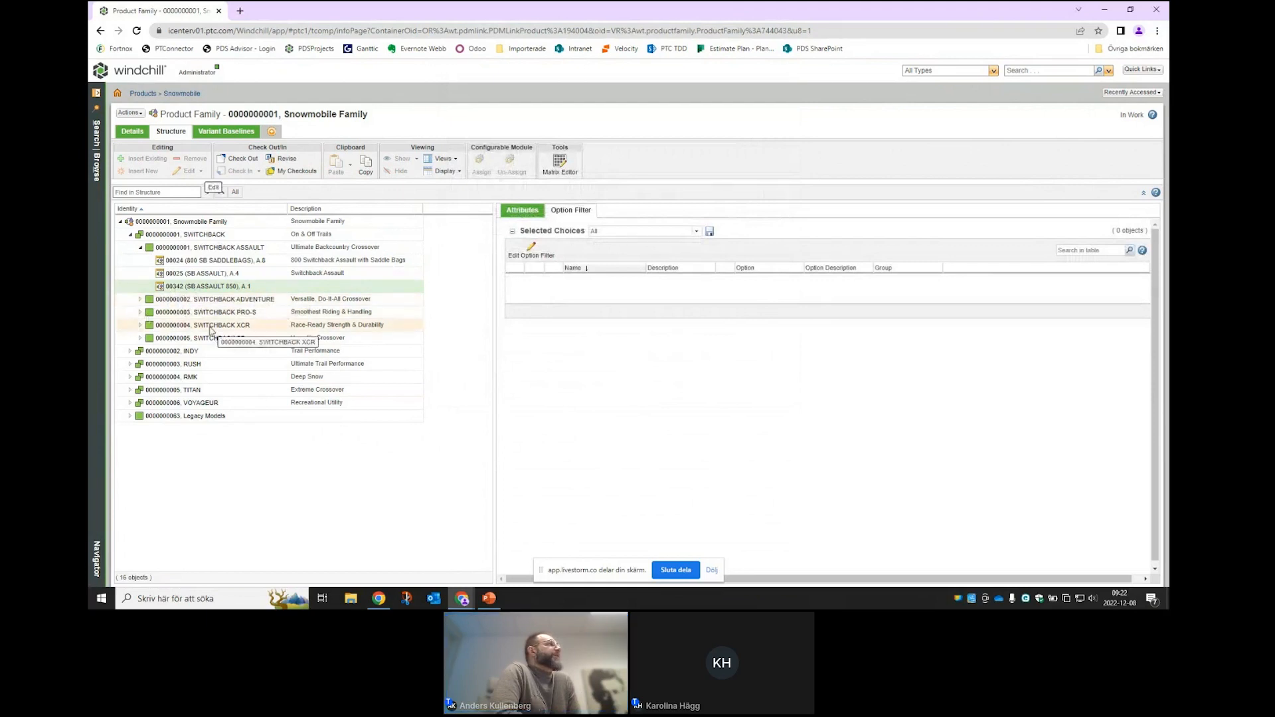
- Open the information page of variant 00342 (SB ASSAULT 850) and reload it
right_click(166, 289)
click(191, 265)
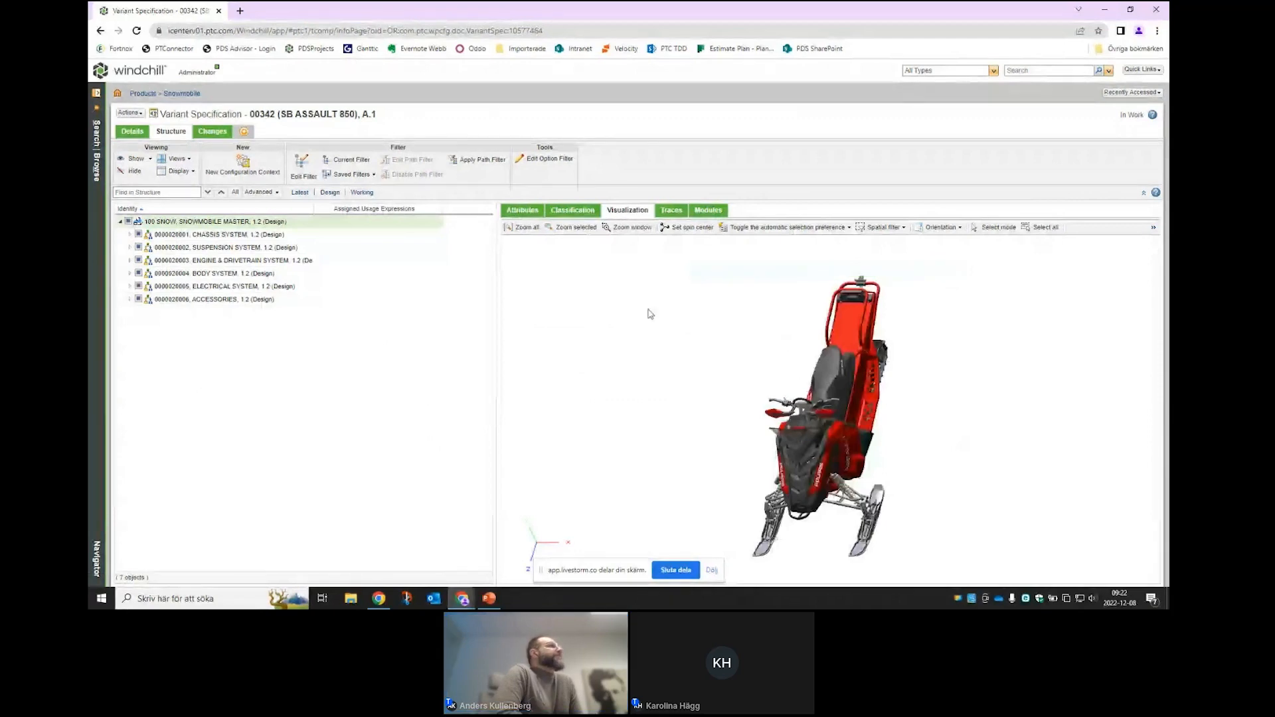
click(138, 31)
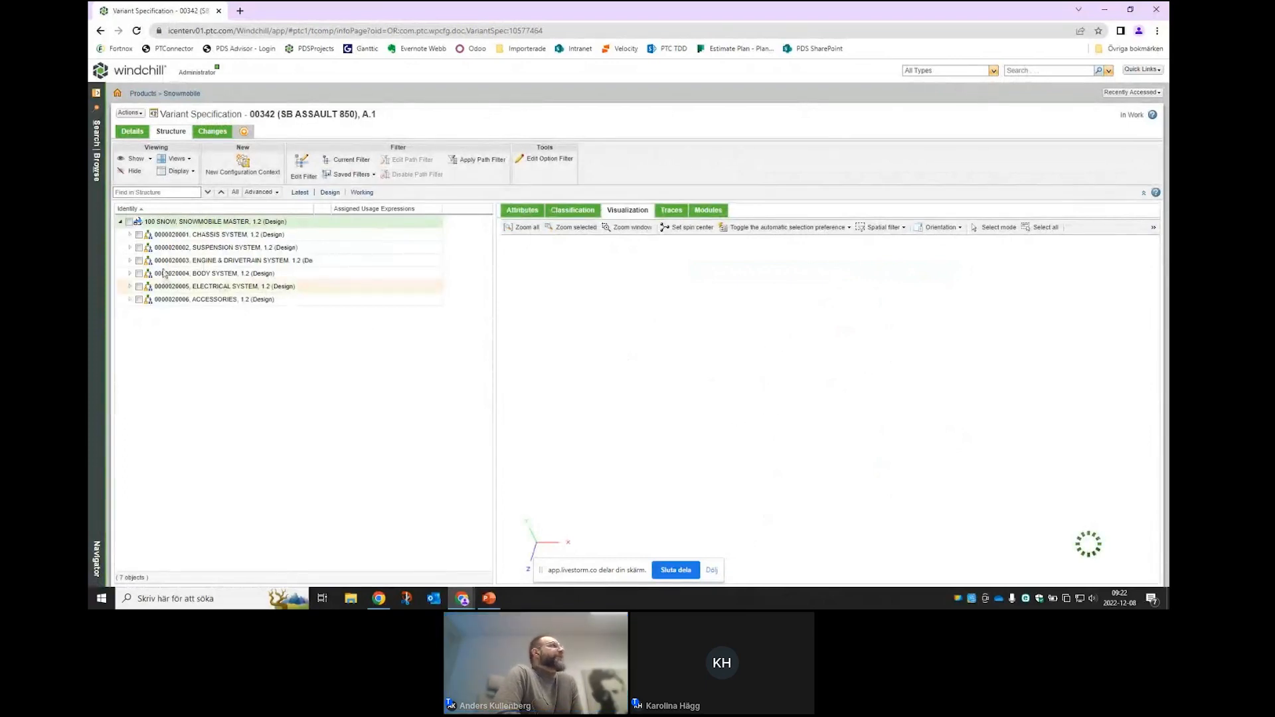
- Expand CHASSIS SYSTEM and SUSPENSION SYSTEM to show the main chassis and front suspension alternatives
click(130, 235)
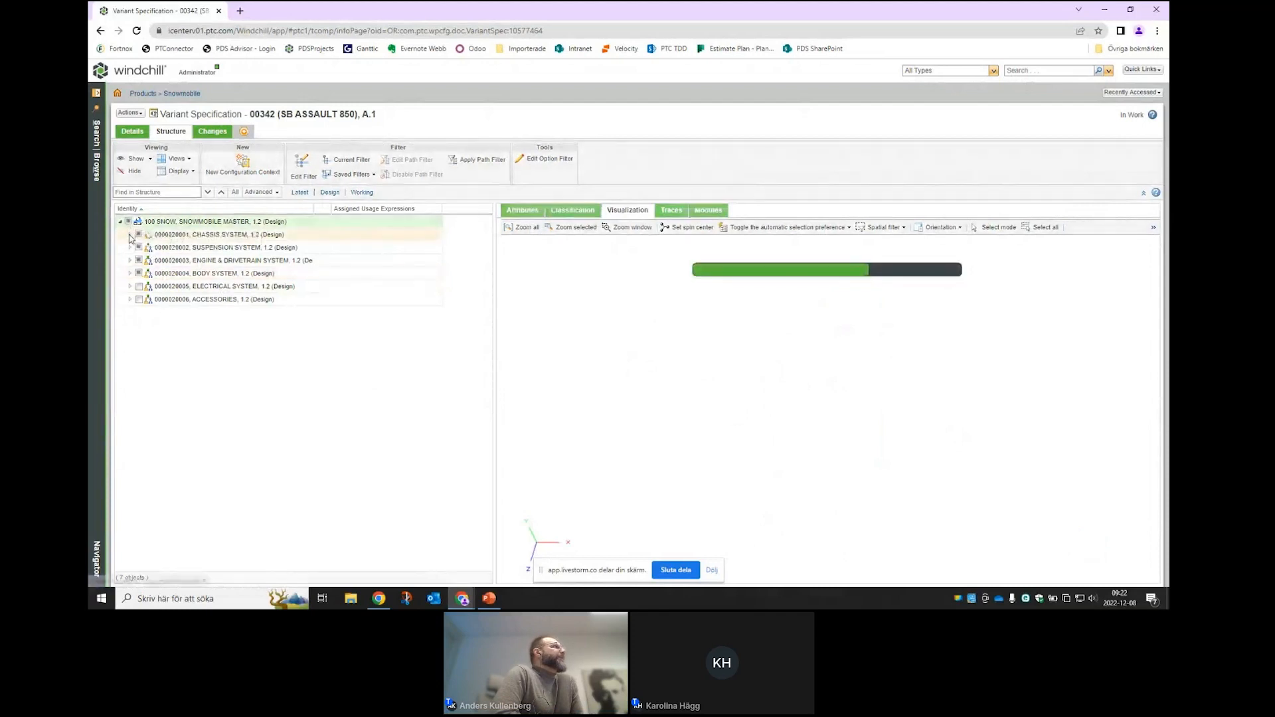
click(141, 248)
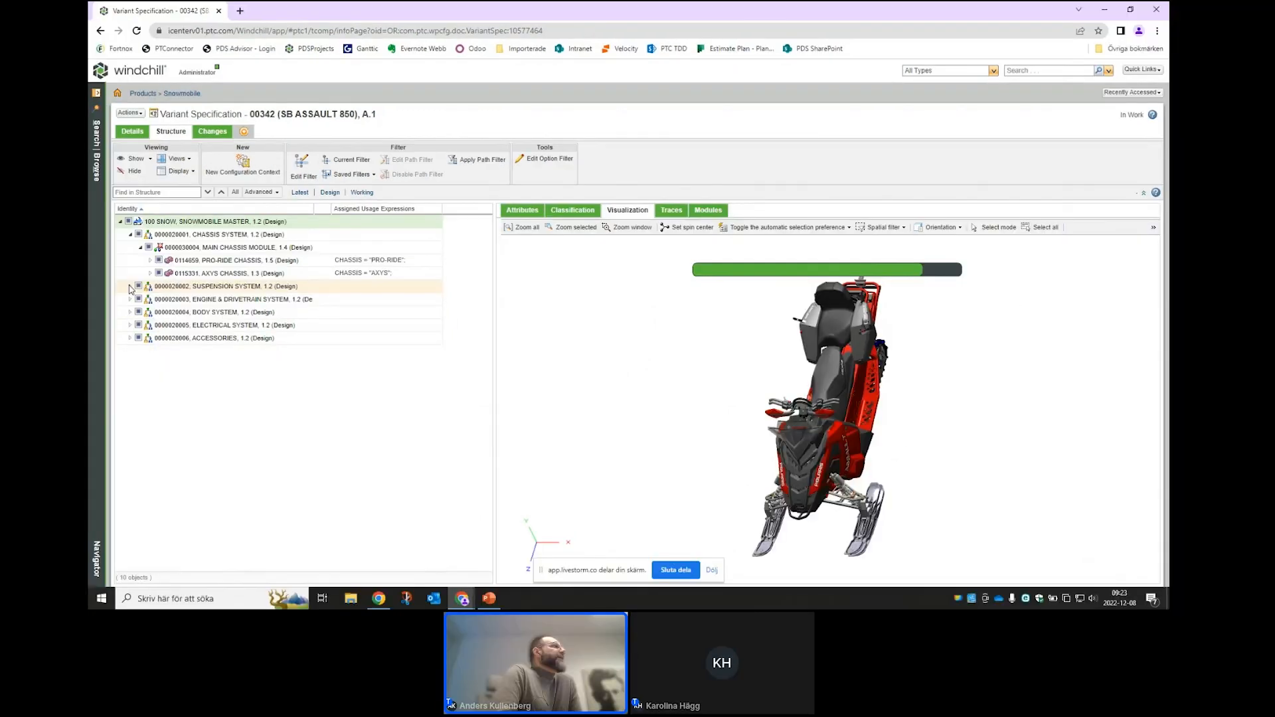
click(130, 287)
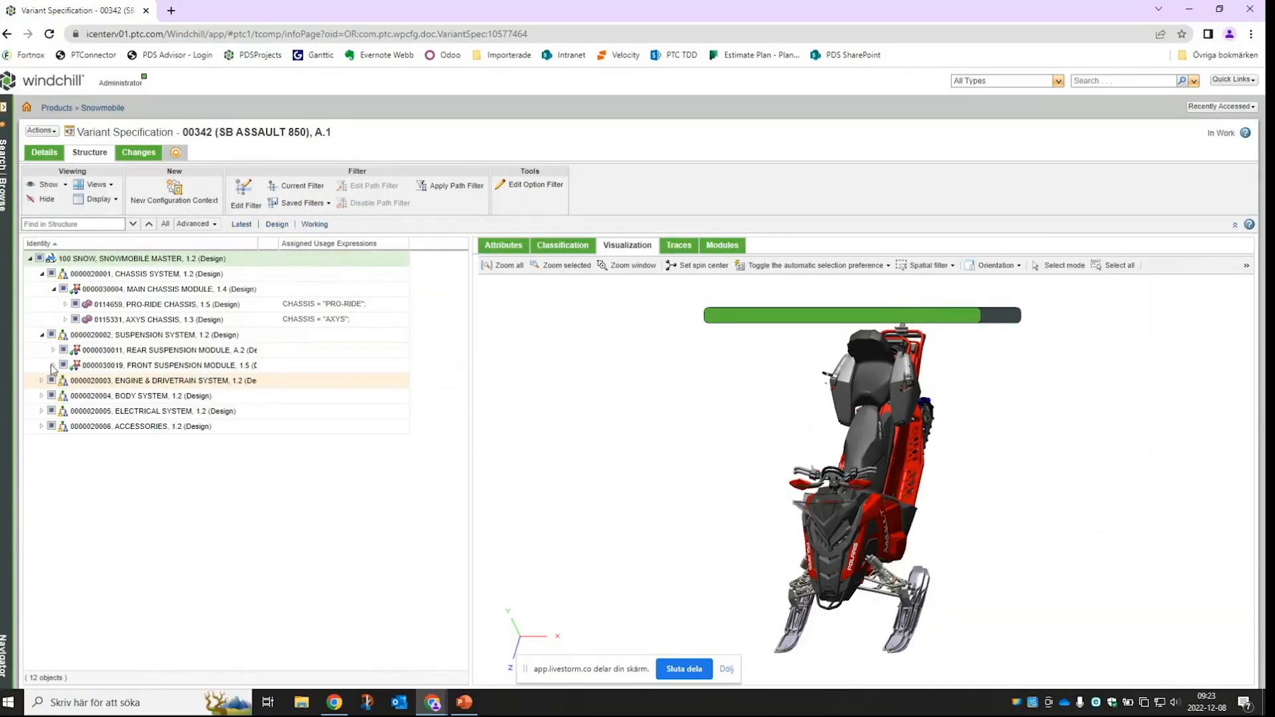
click(140, 313)
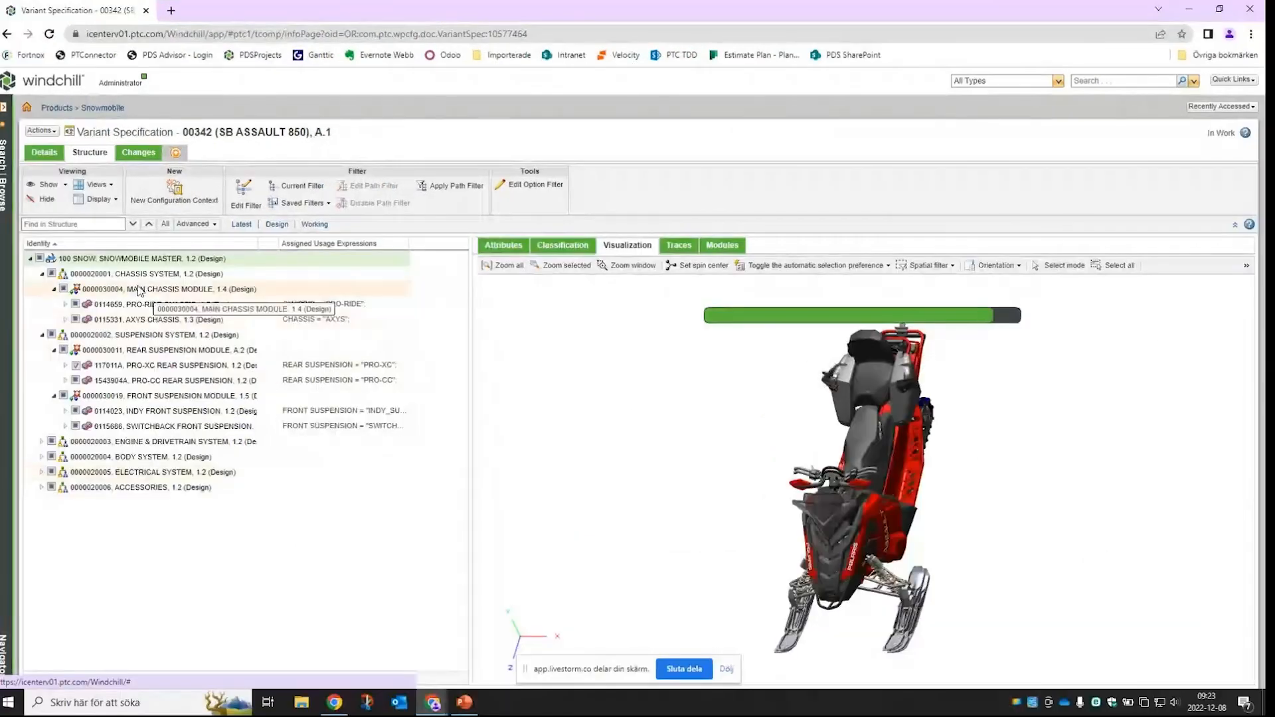
click(139, 289)
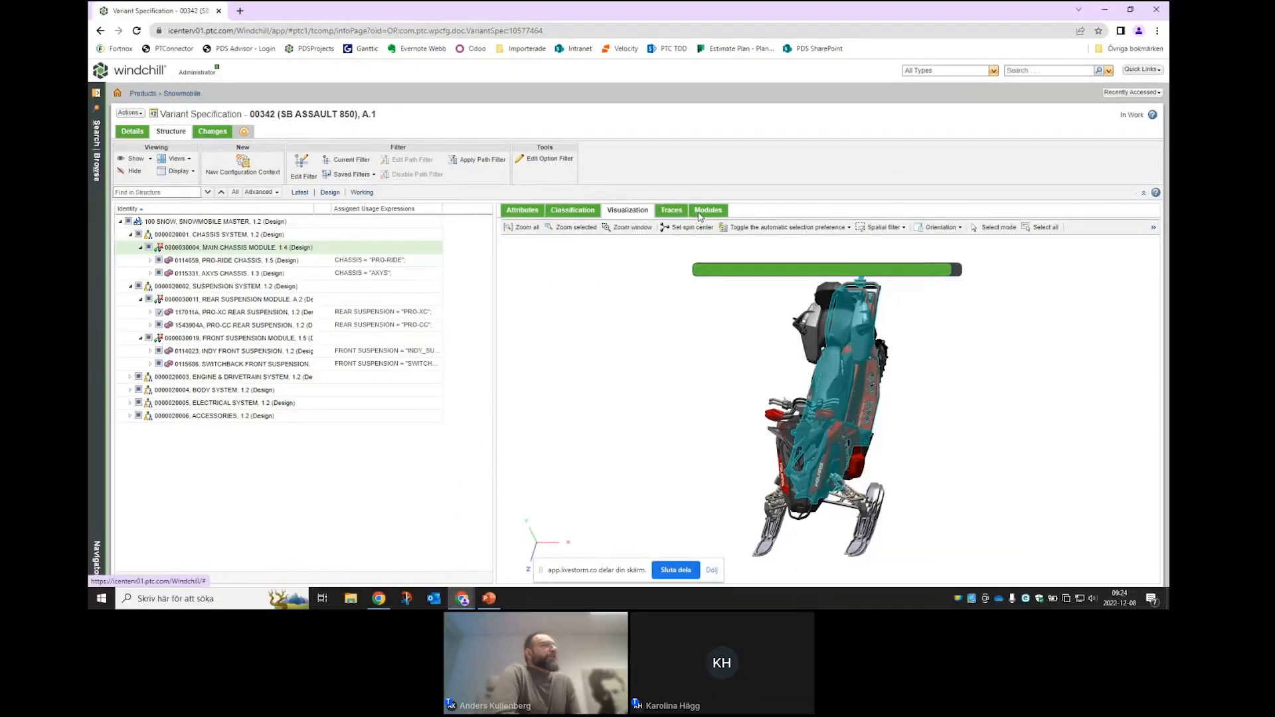
- Manually select 0114659 PRO-RIDE CHASSIS as the main chassis module in the Modules tab
click(700, 212)
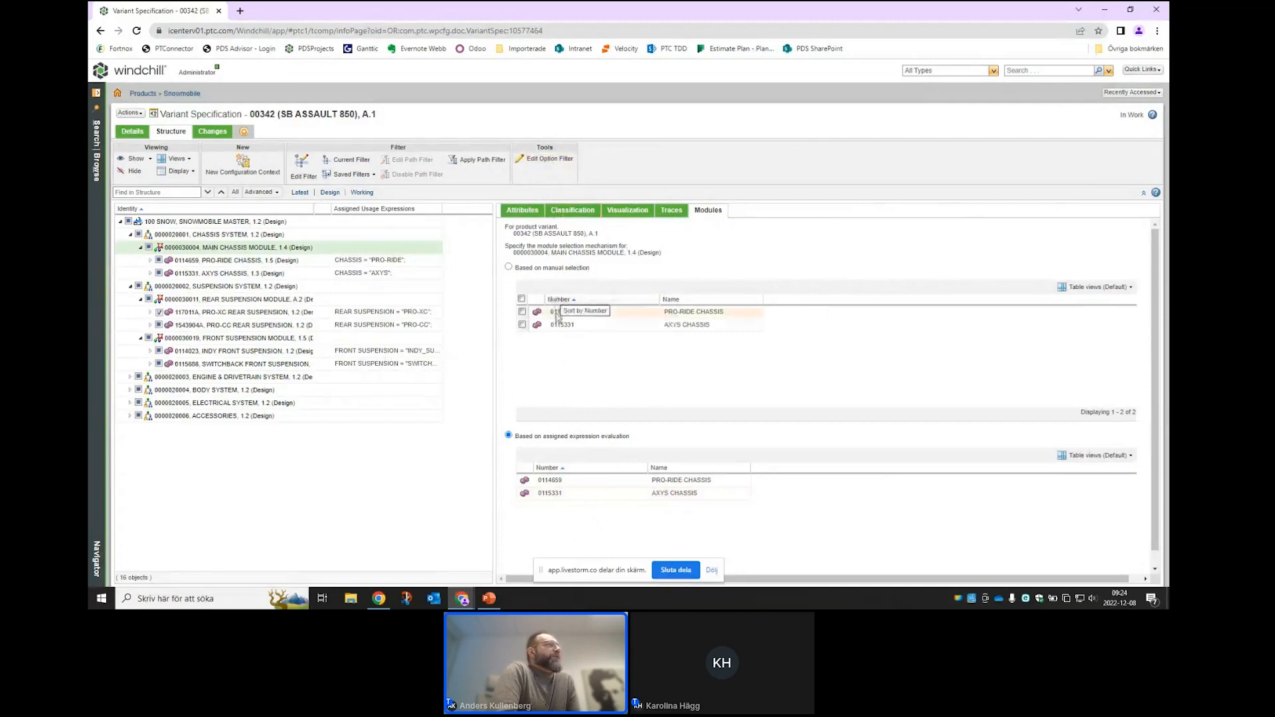
click(522, 312)
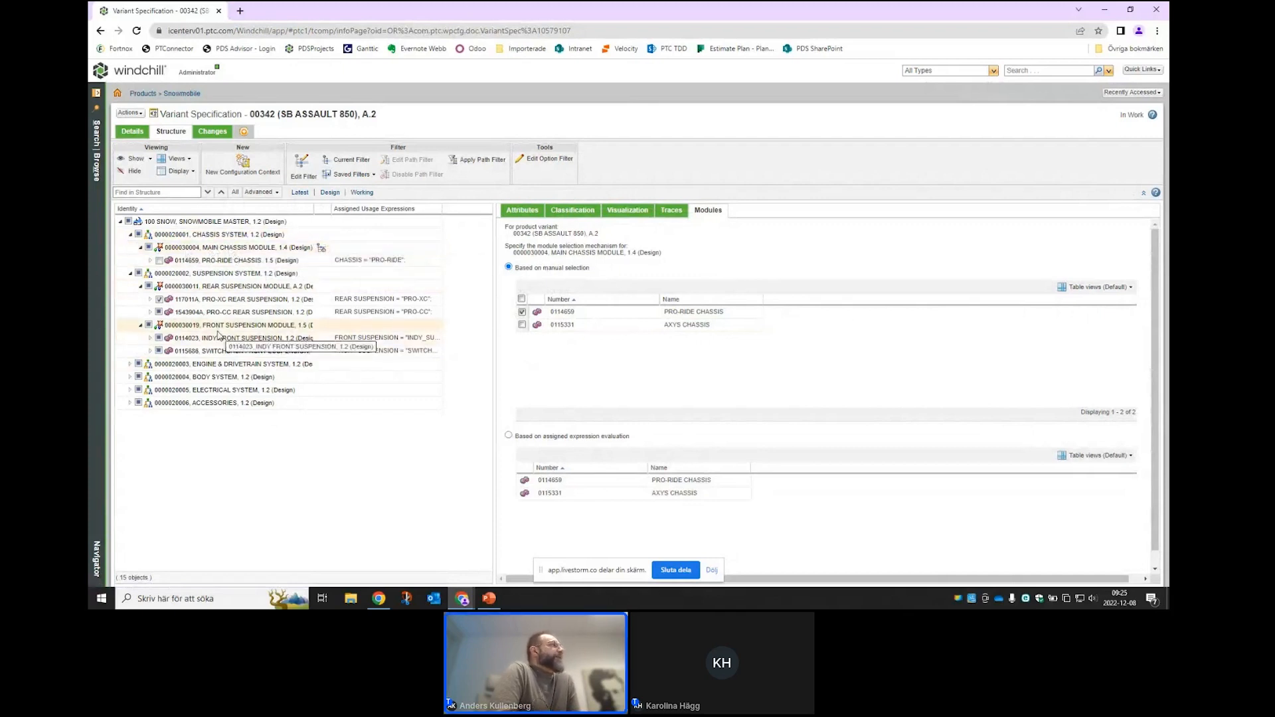
- Manually choose PRO-XC rear suspension (117011A) and SWITCHBACK front suspension (0115686), then expand the engine alternatives
click(197, 288)
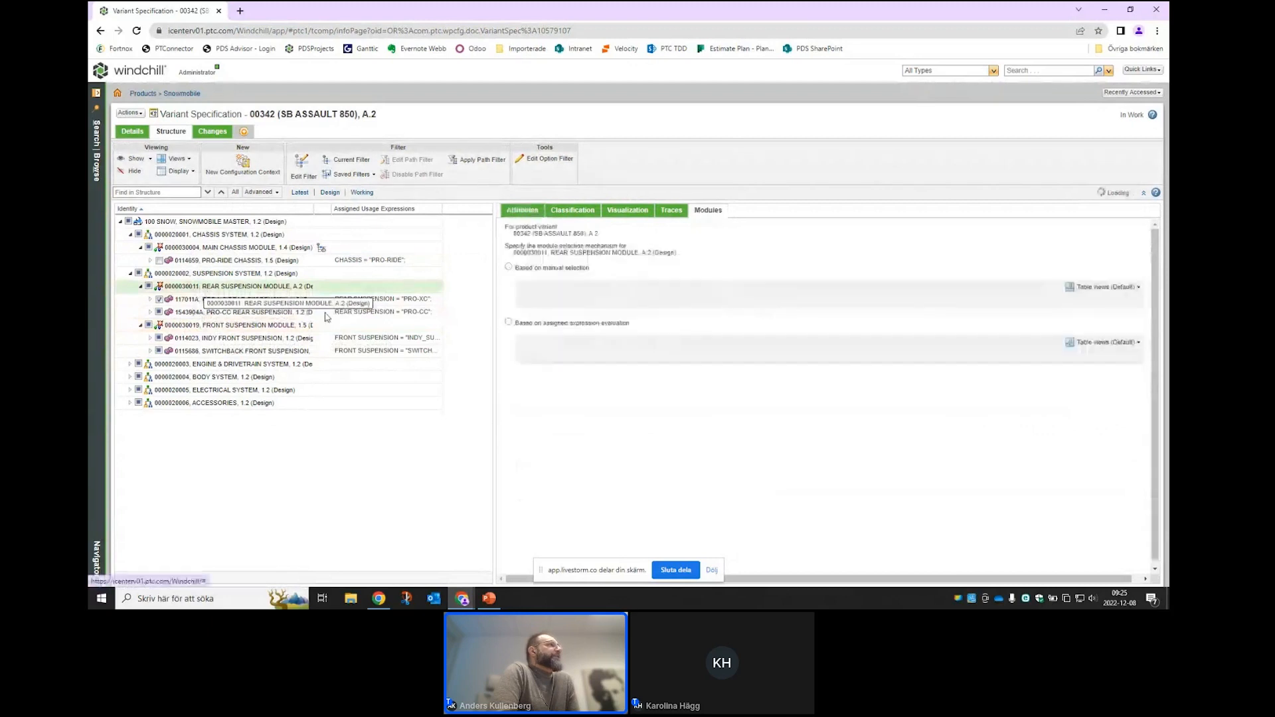
click(522, 312)
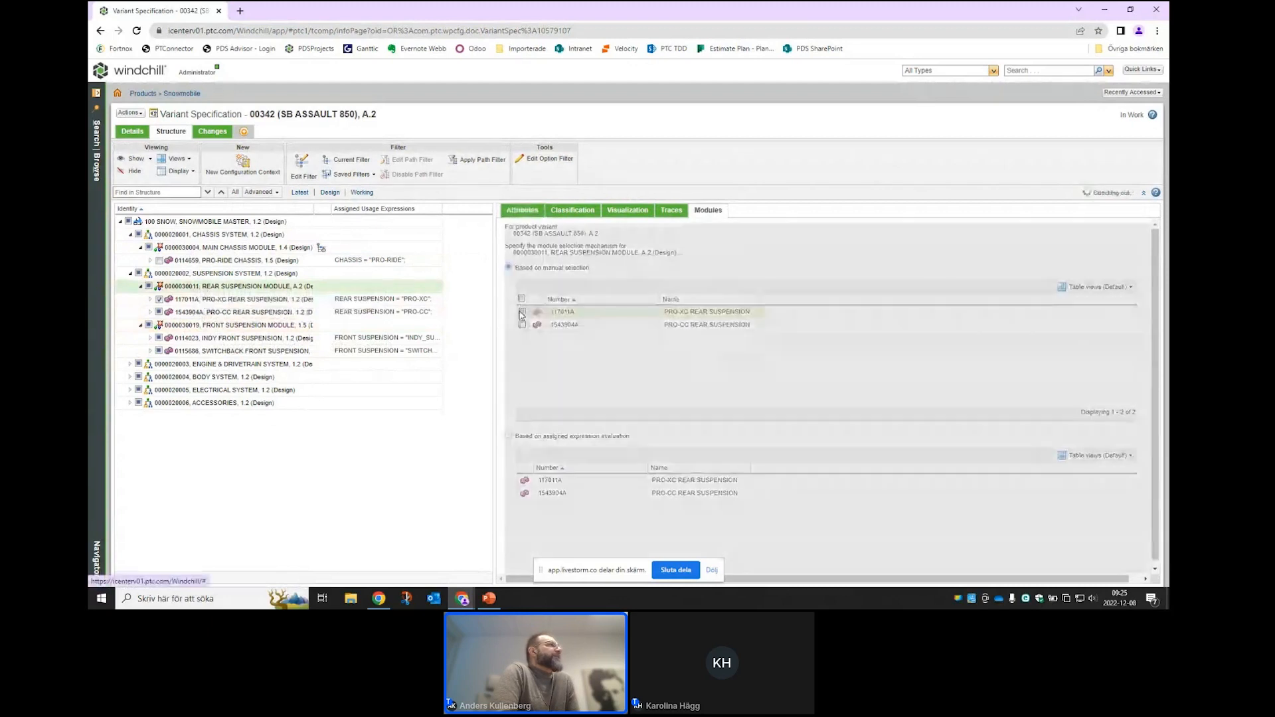
click(238, 313)
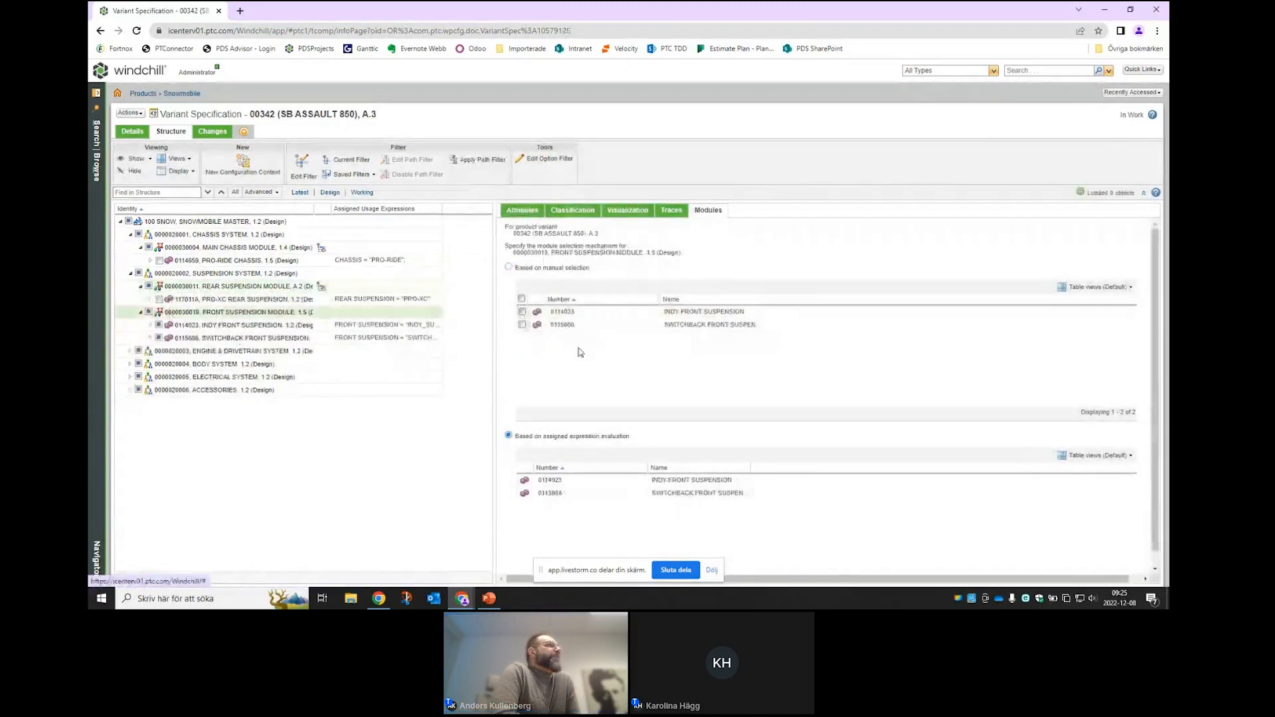
click(522, 324)
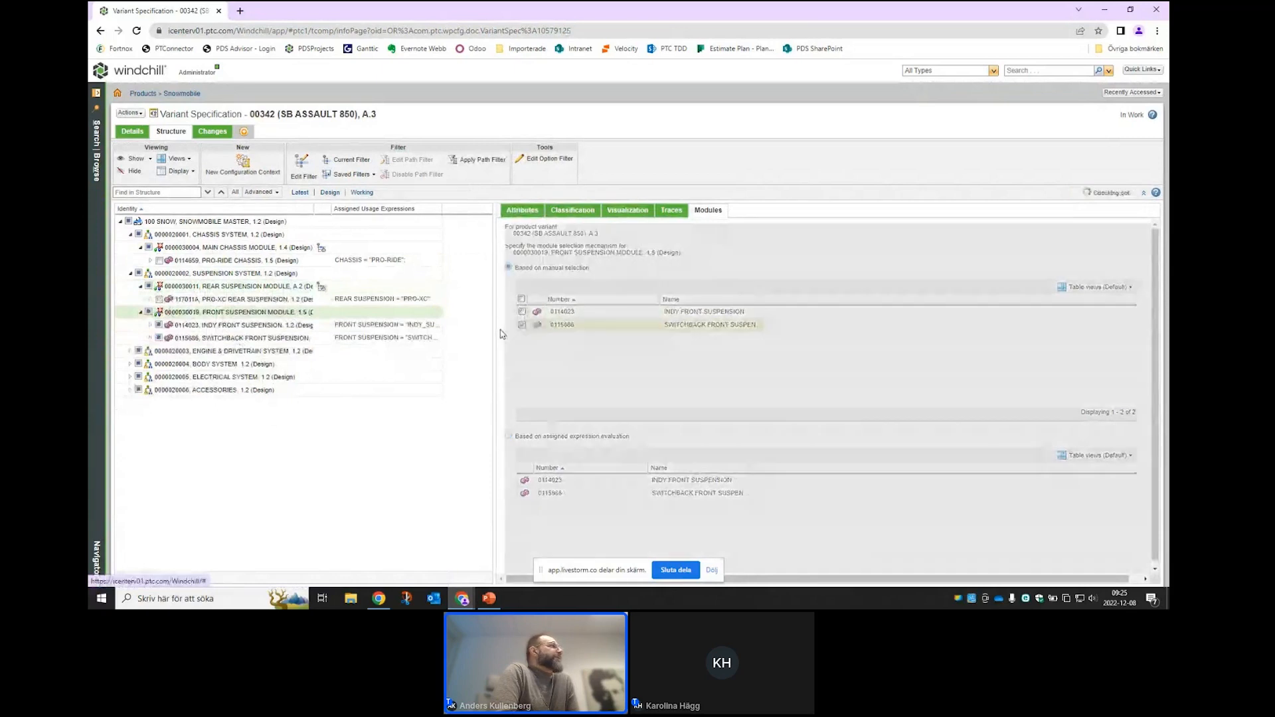
click(131, 339)
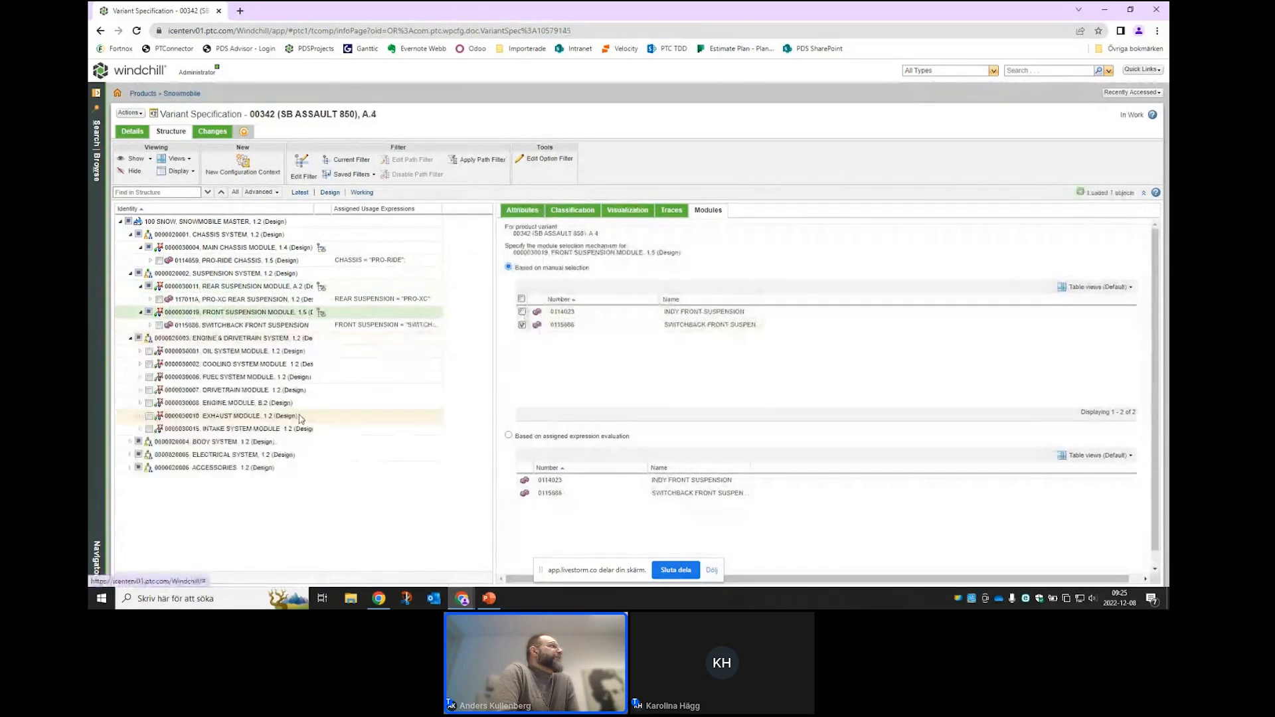
click(197, 404)
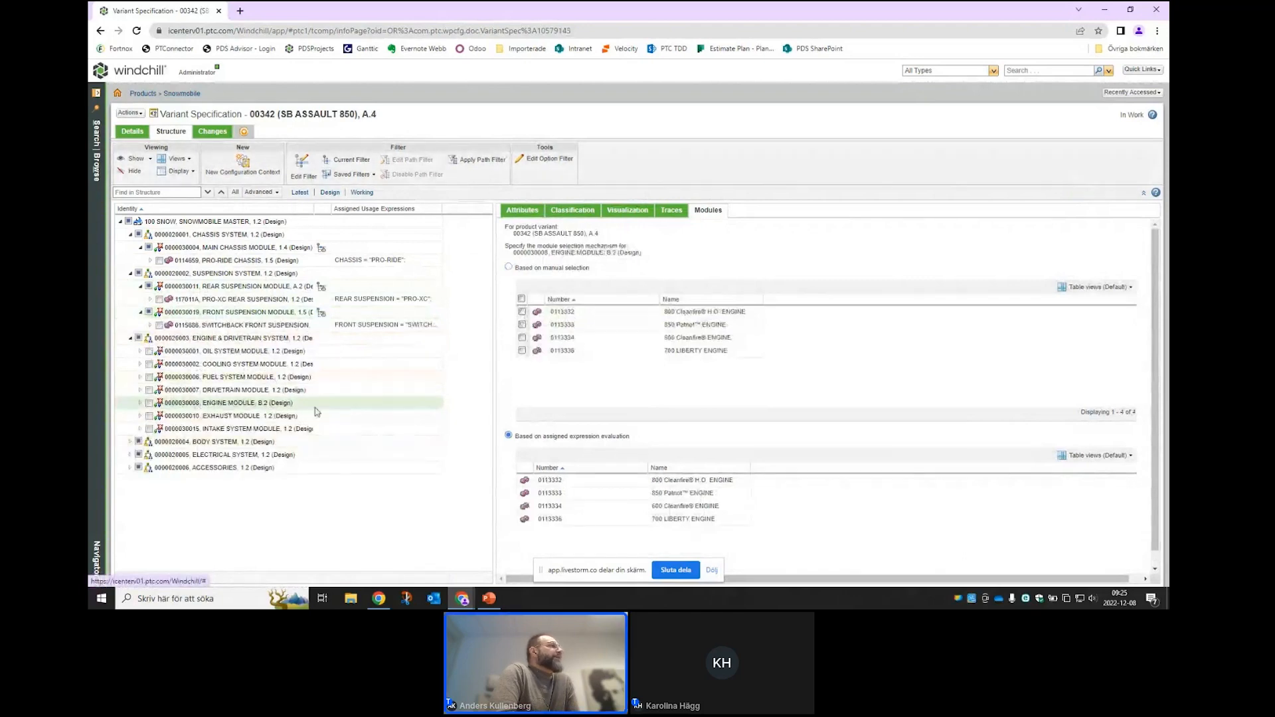
click(522, 324)
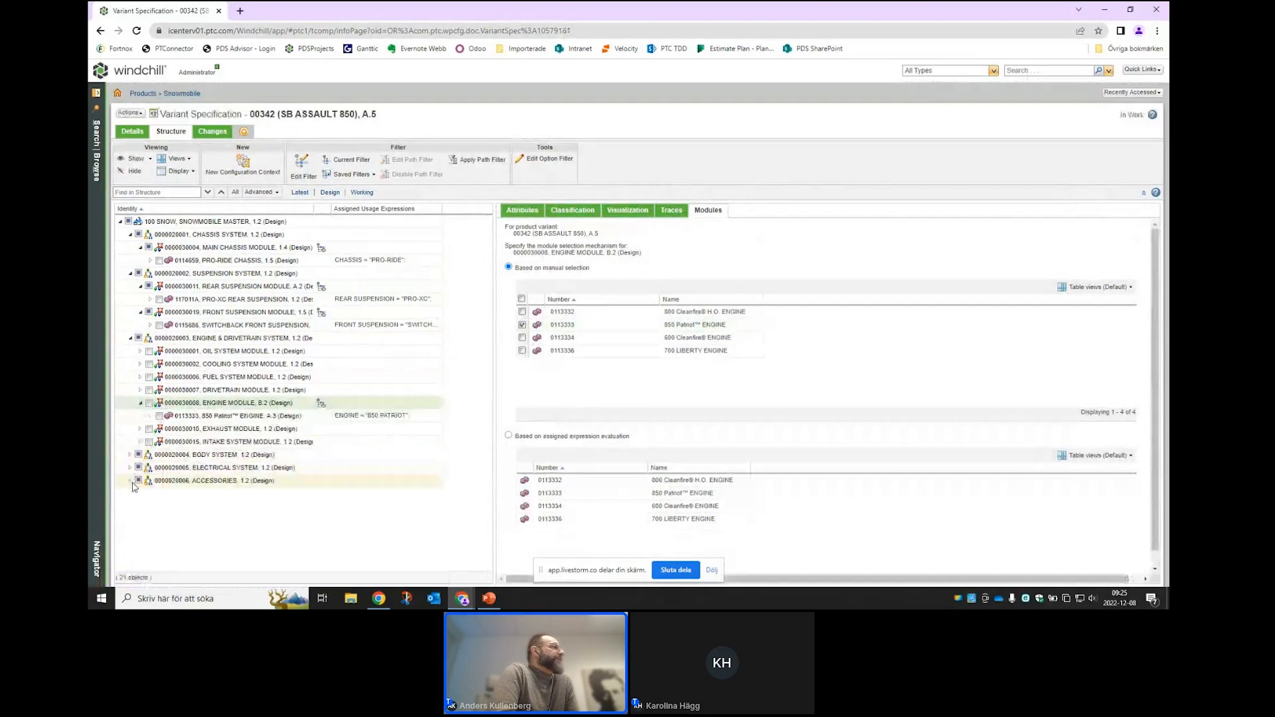
click(132, 484)
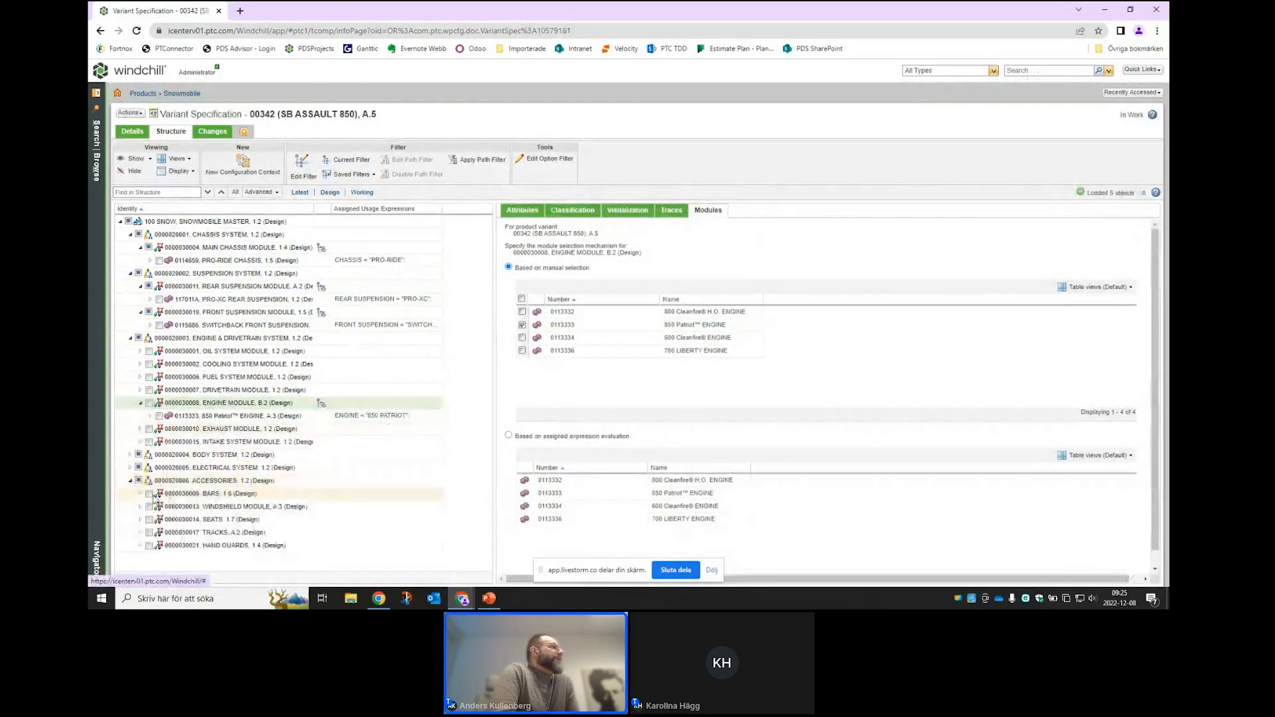
click(141, 495)
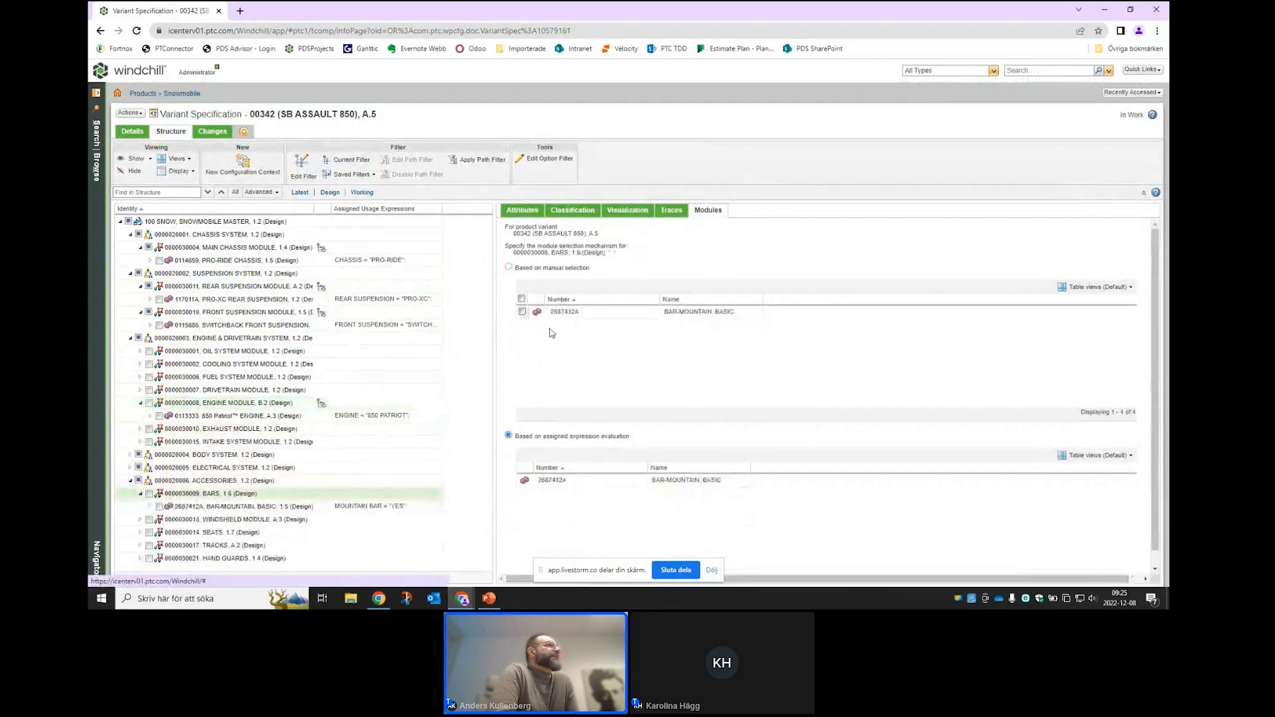
- Switch BARS to manual selection and manually pick the MID SMOKE windshield
click(509, 268)
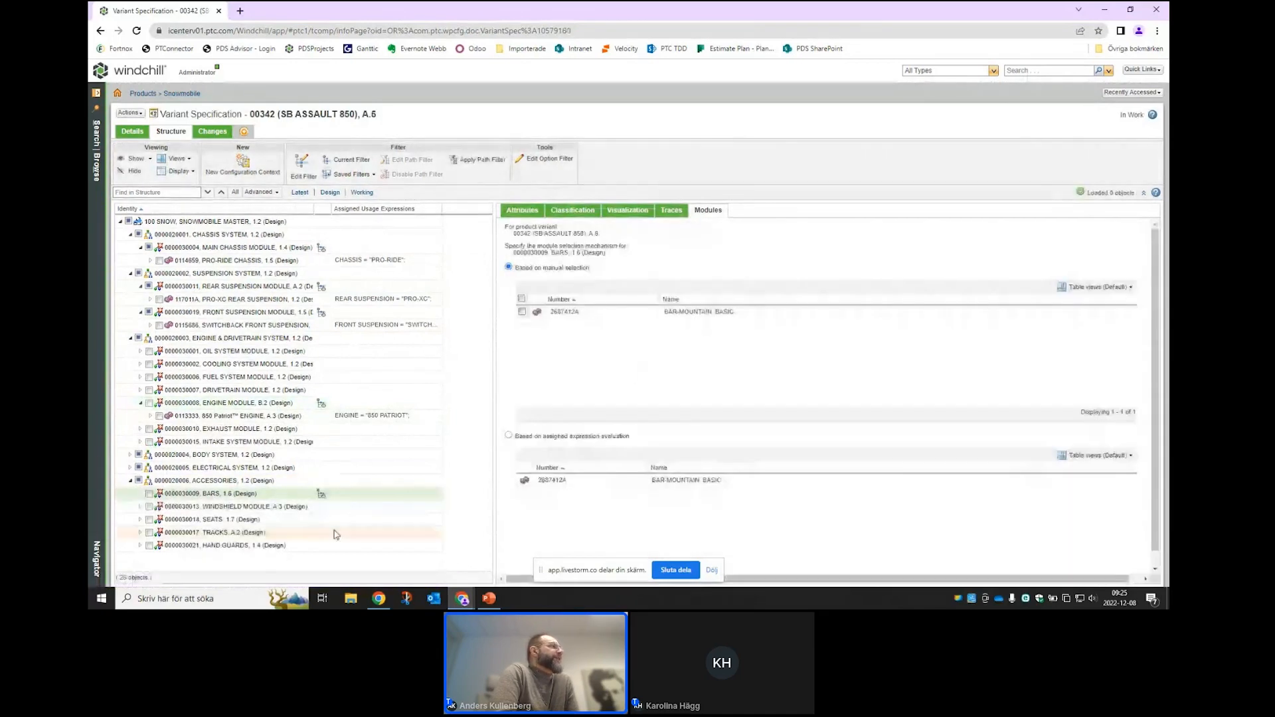
click(140, 507)
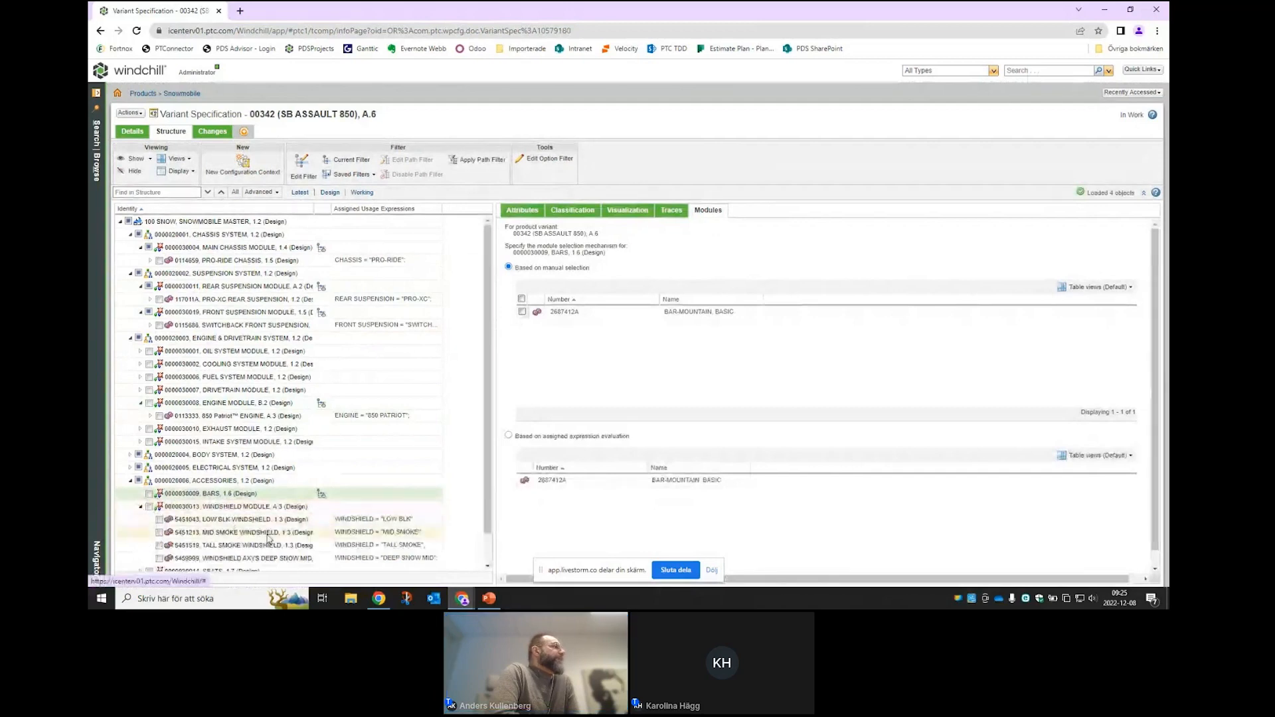
scroll(268, 539, down, 1)
scroll(199, 498, down, 3)
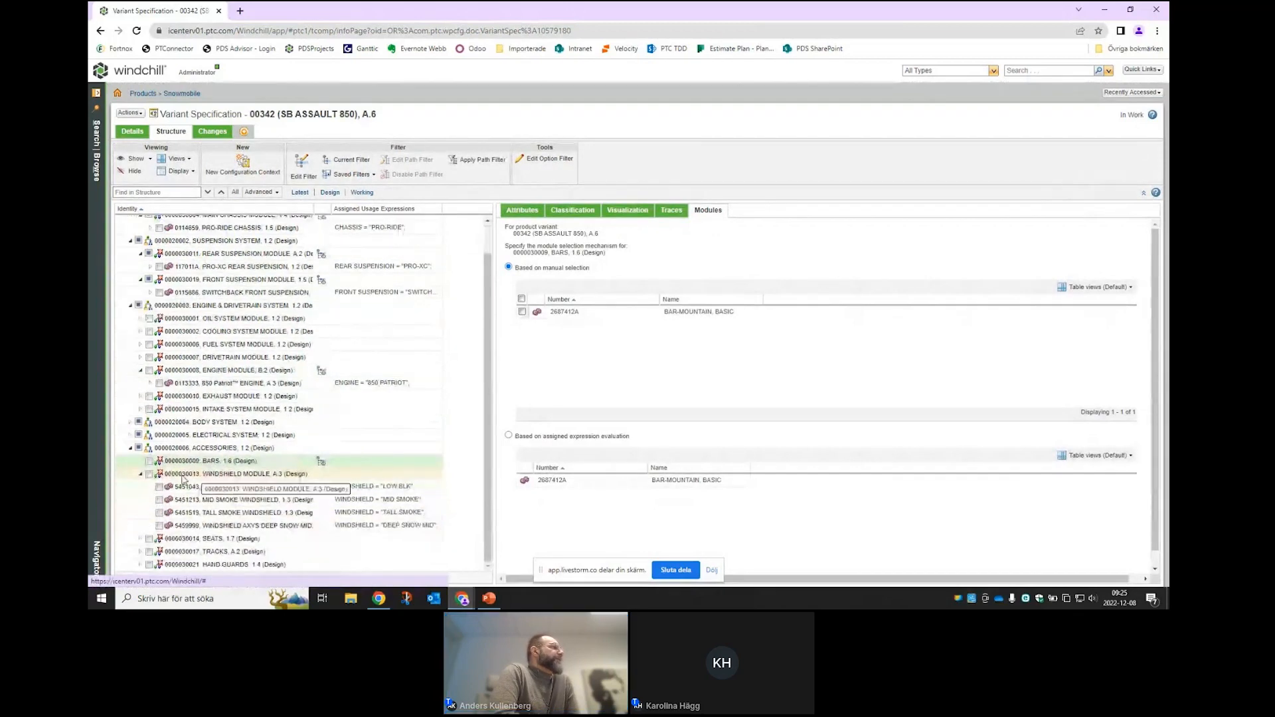
click(158, 499)
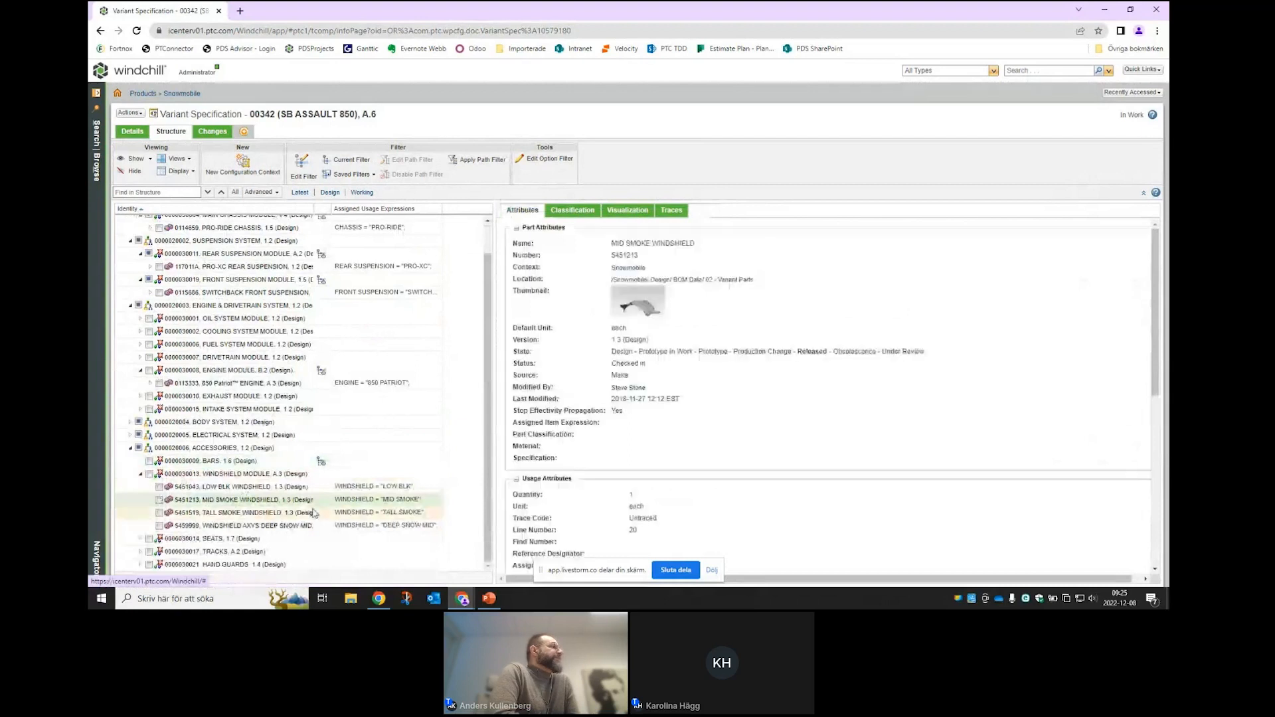
click(221, 472)
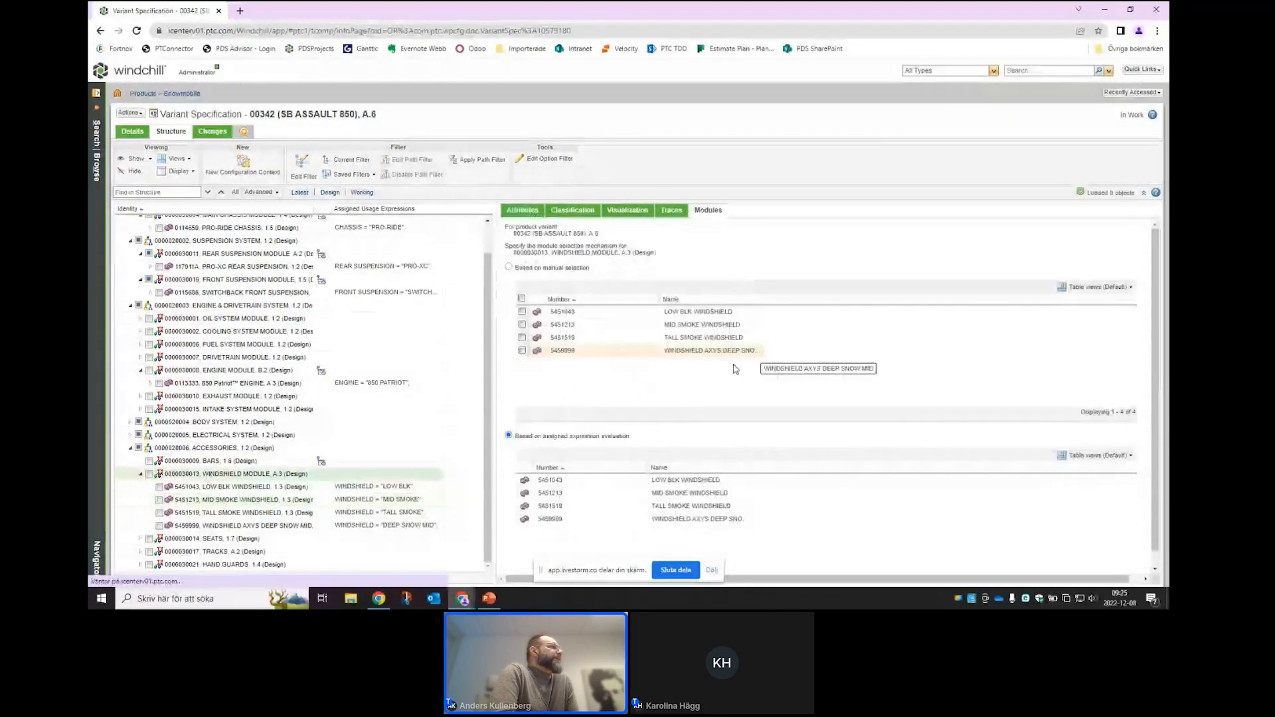
click(522, 326)
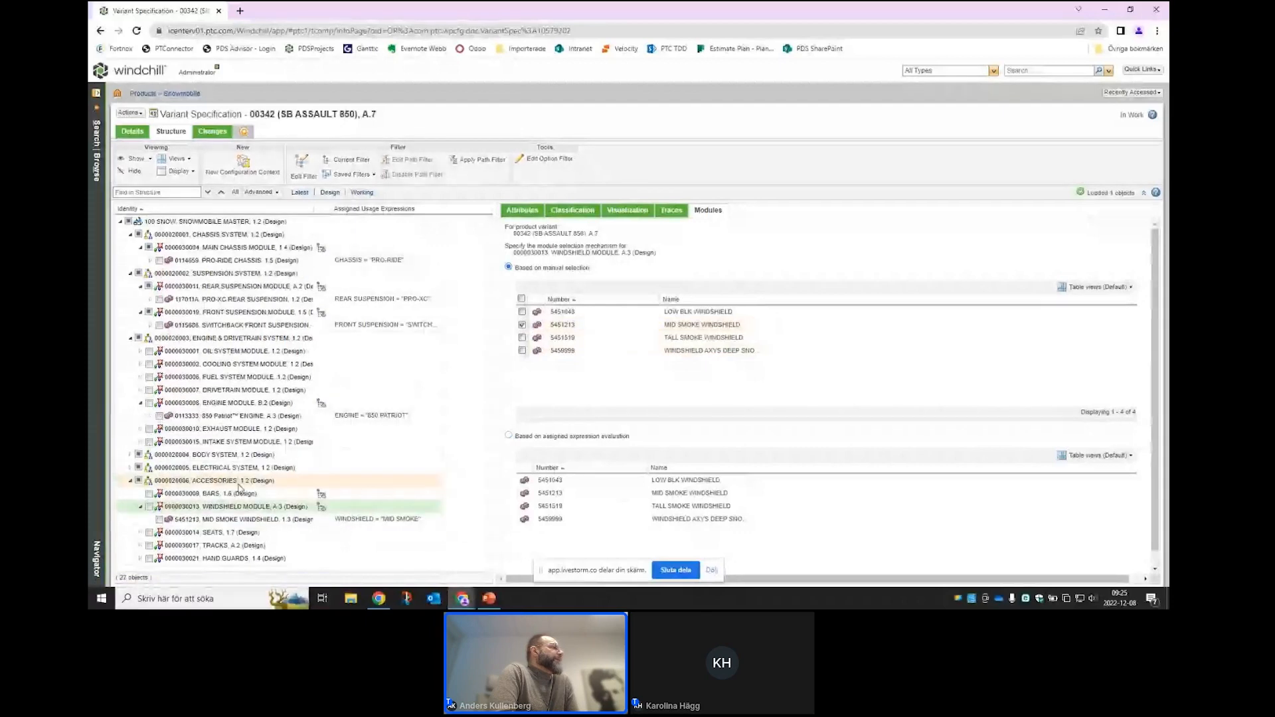
- Manually choose the COBRA 1.6" track and set the SNO HAND GUARDS module to manual selection
click(137, 533)
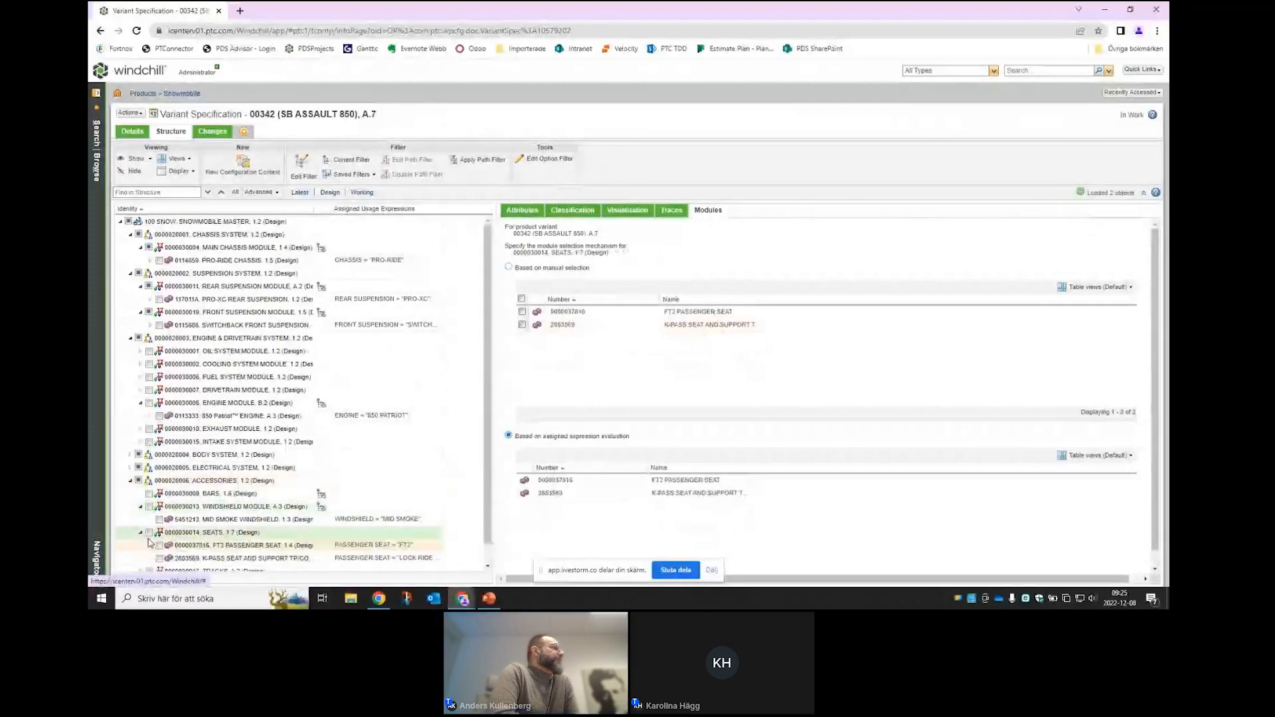
scroll(146, 535, down, 1)
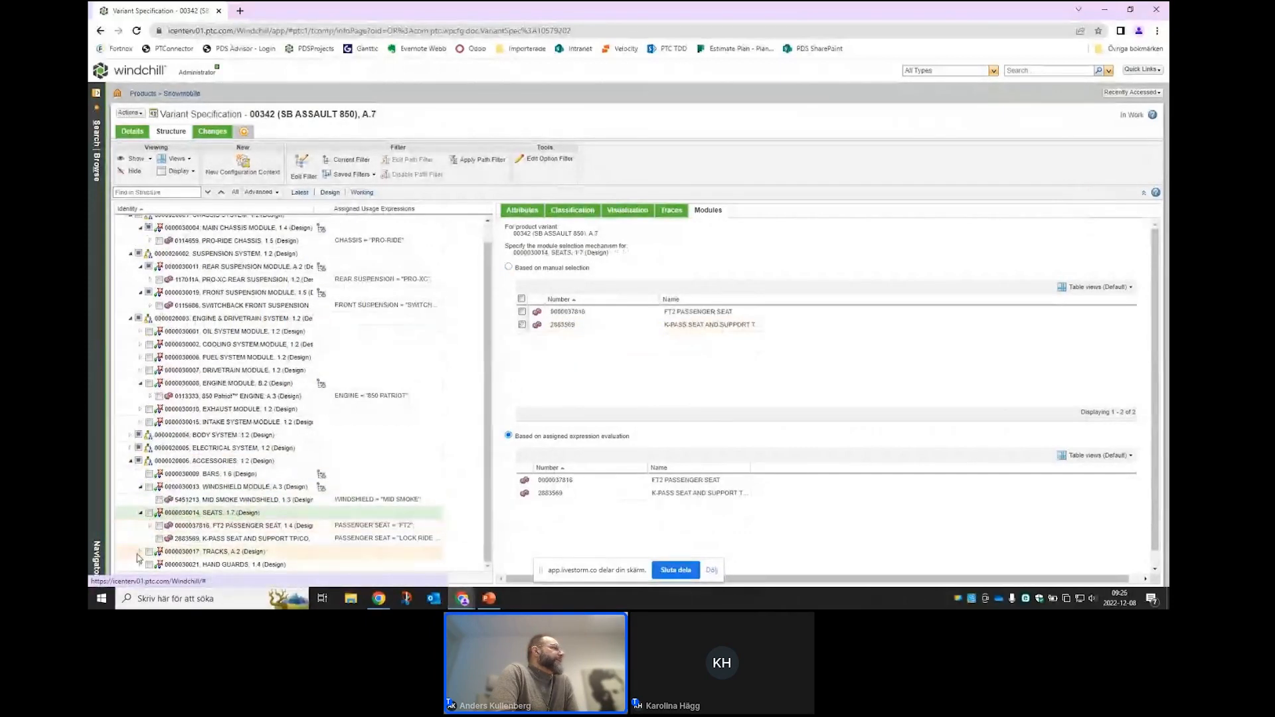
click(143, 551)
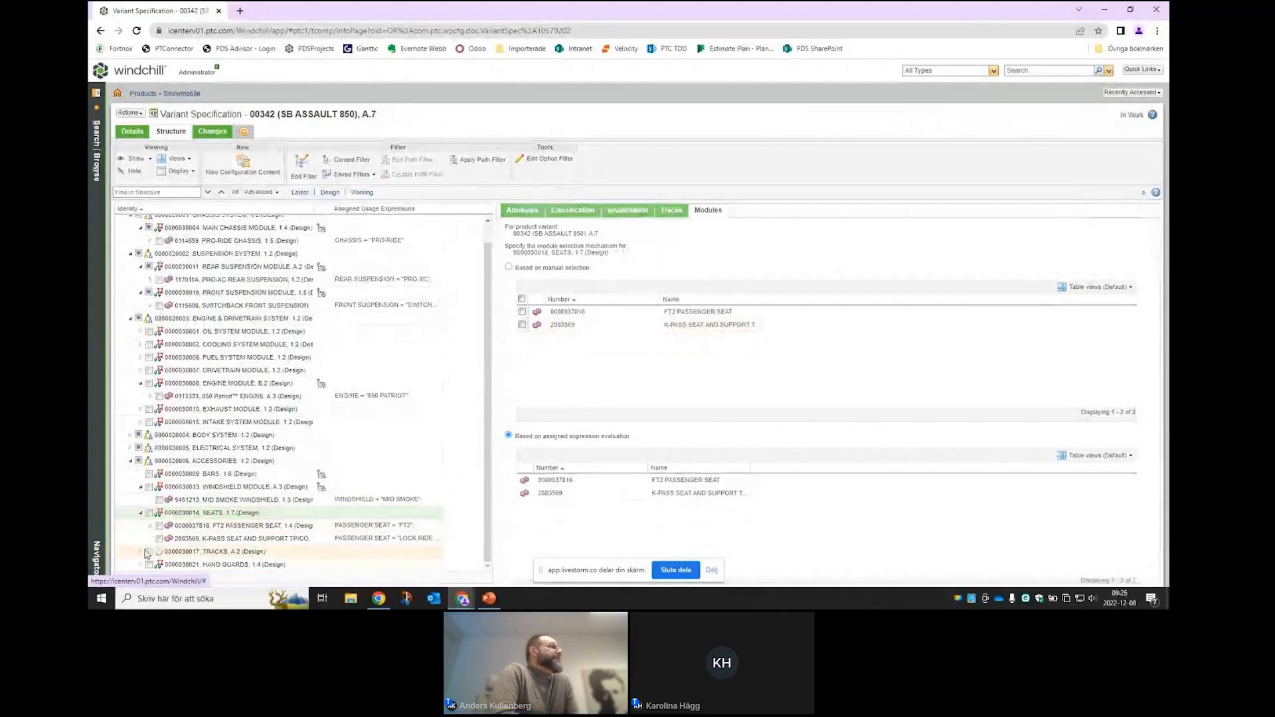
scroll(147, 554, down, 1)
click(214, 503)
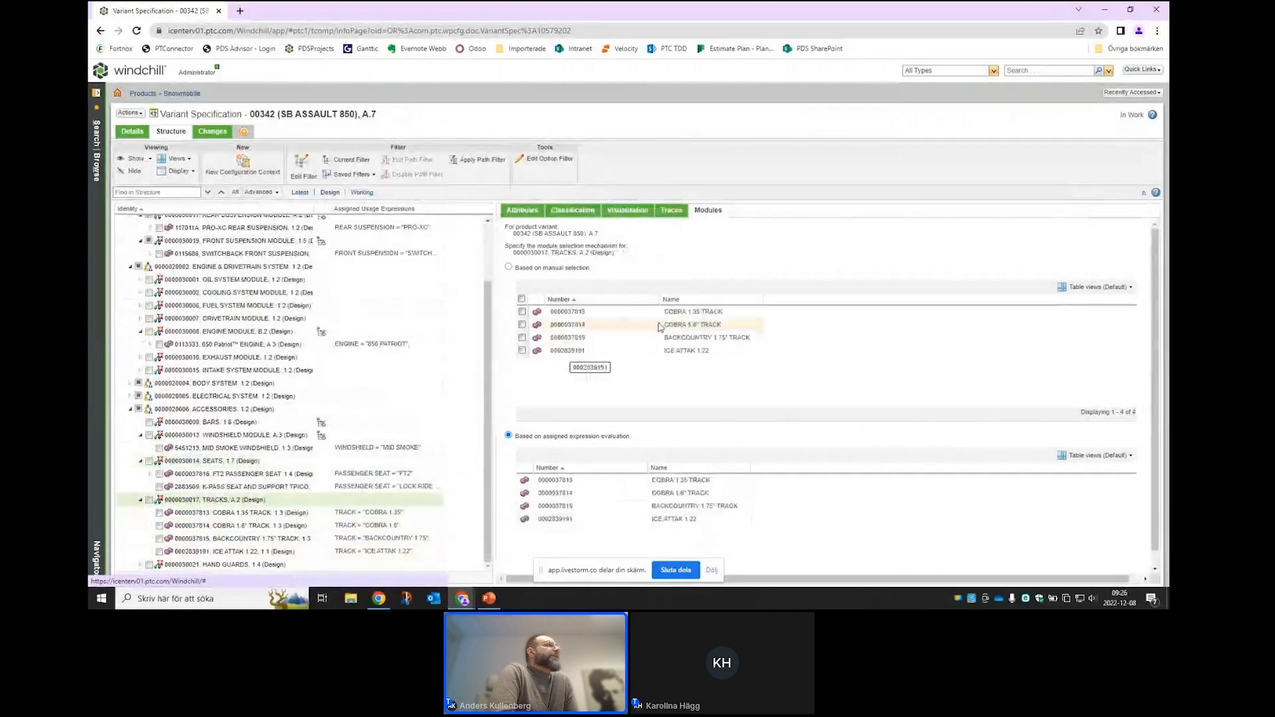
click(637, 330)
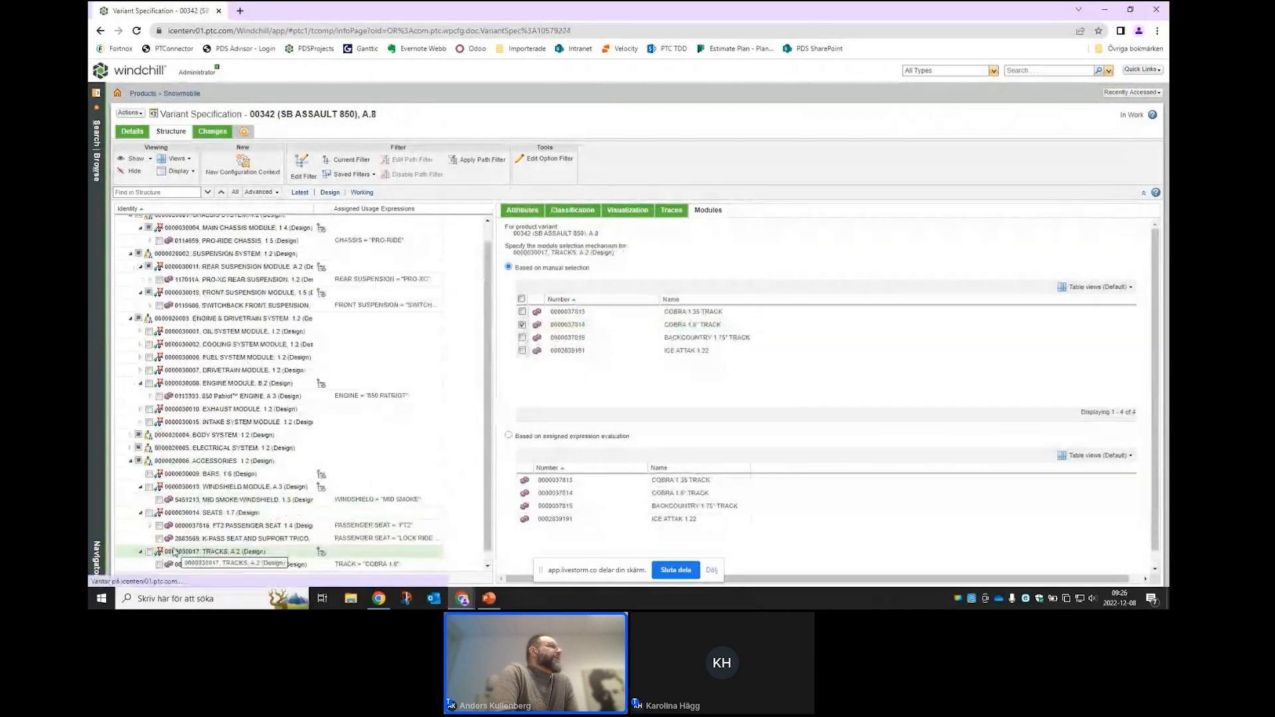
scroll(175, 552, down, 1)
click(219, 564)
click(509, 267)
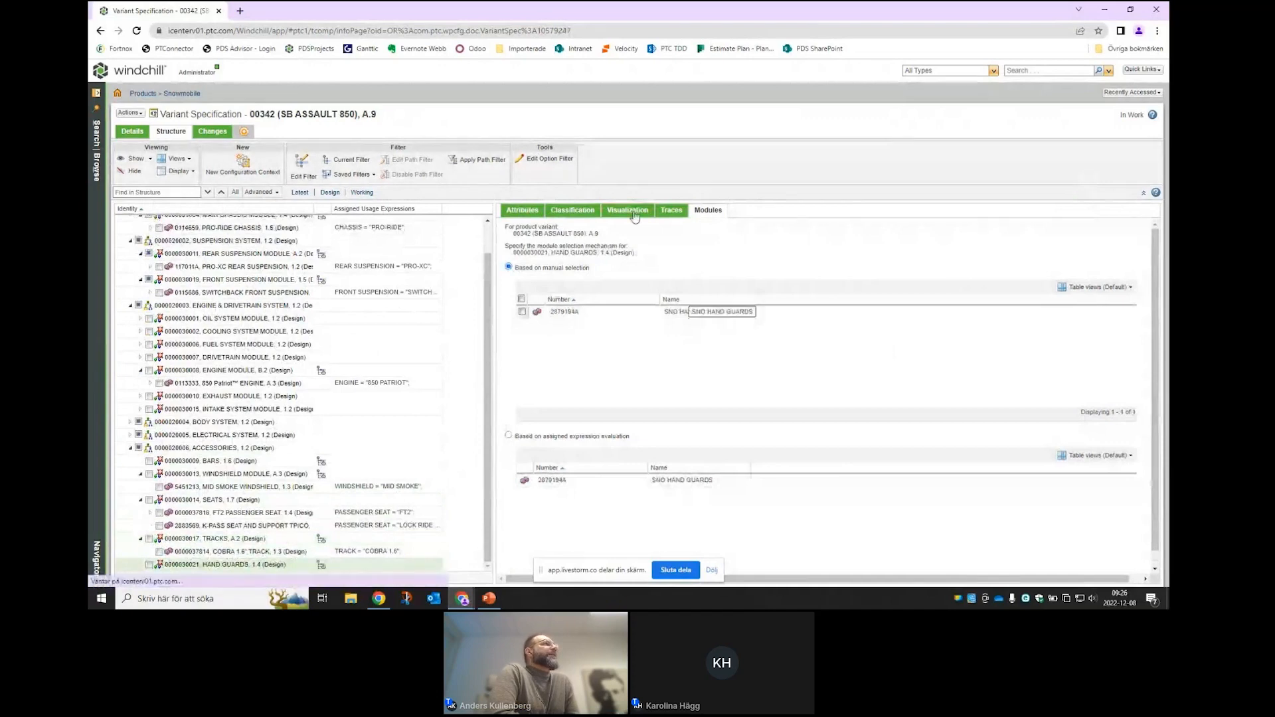
- View the variant in 3D, reload, and pick the saddlebag to locate it under REAR BUMPER & RACK MODULE
click(633, 213)
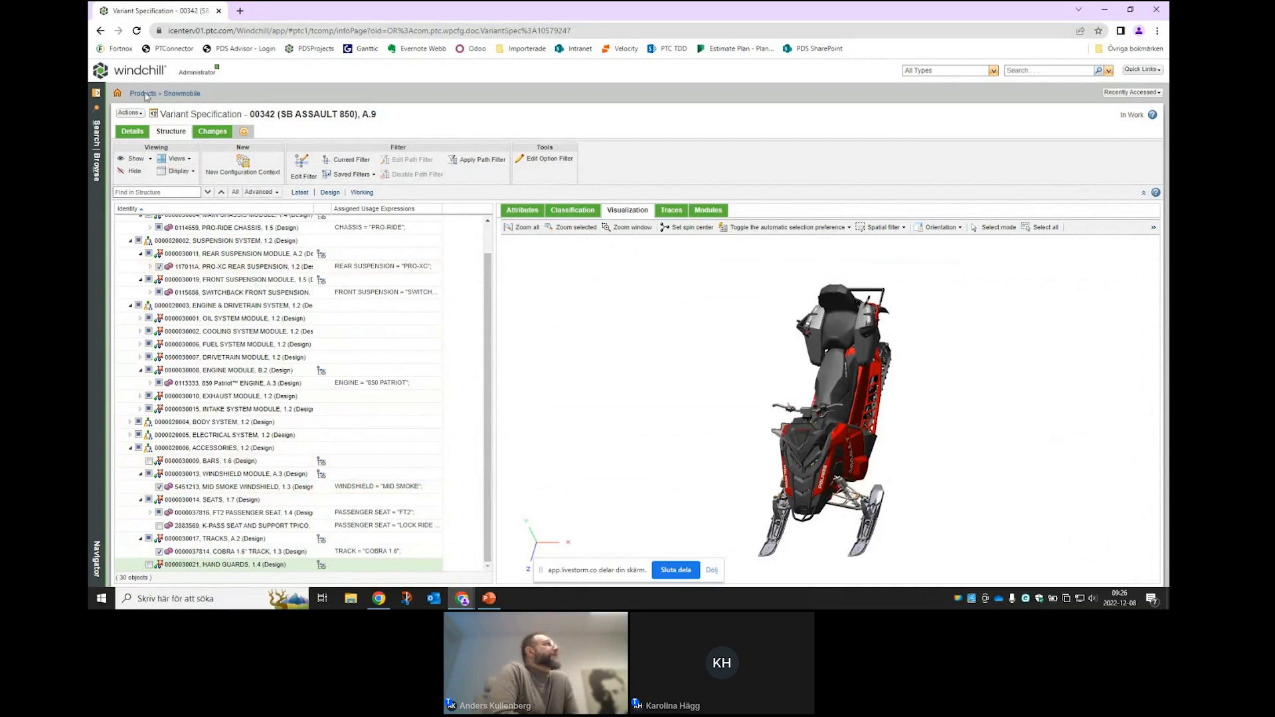
click(137, 31)
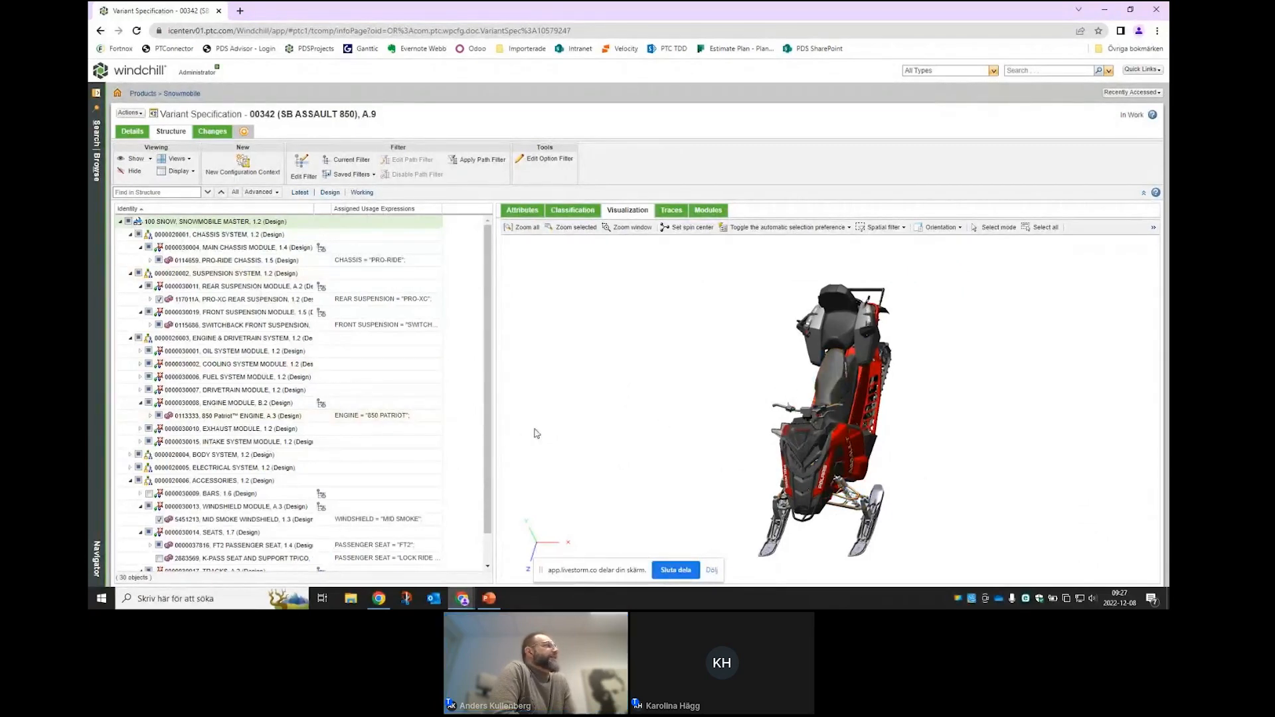
click(816, 352)
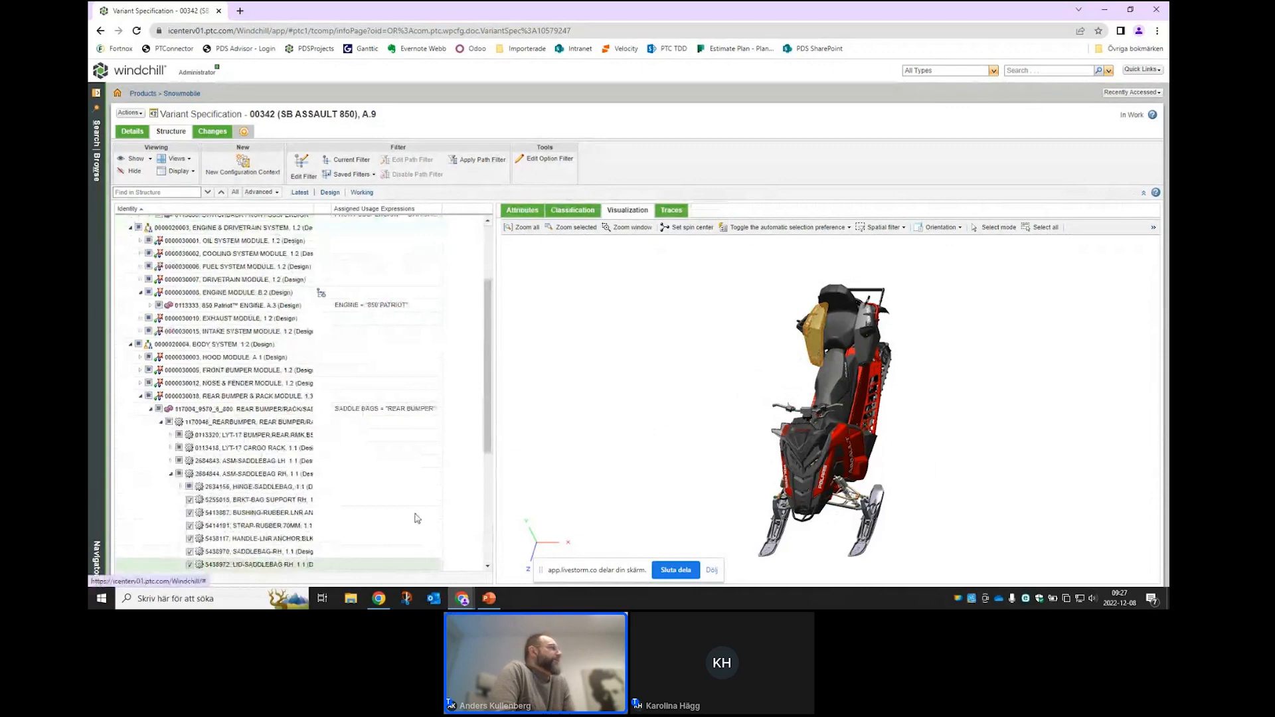
- Set REAR BUMPER & RACK MODULE to manual selection, removing the saddlebags from the 3D view
click(185, 397)
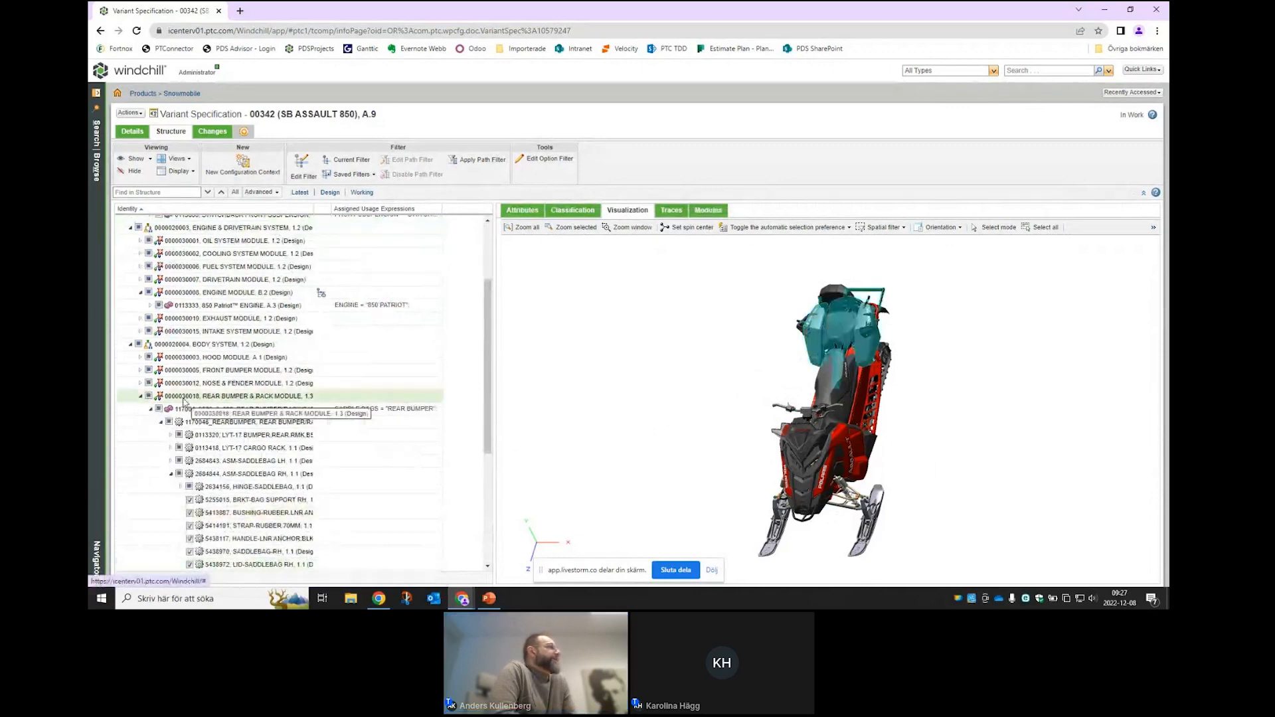
click(704, 210)
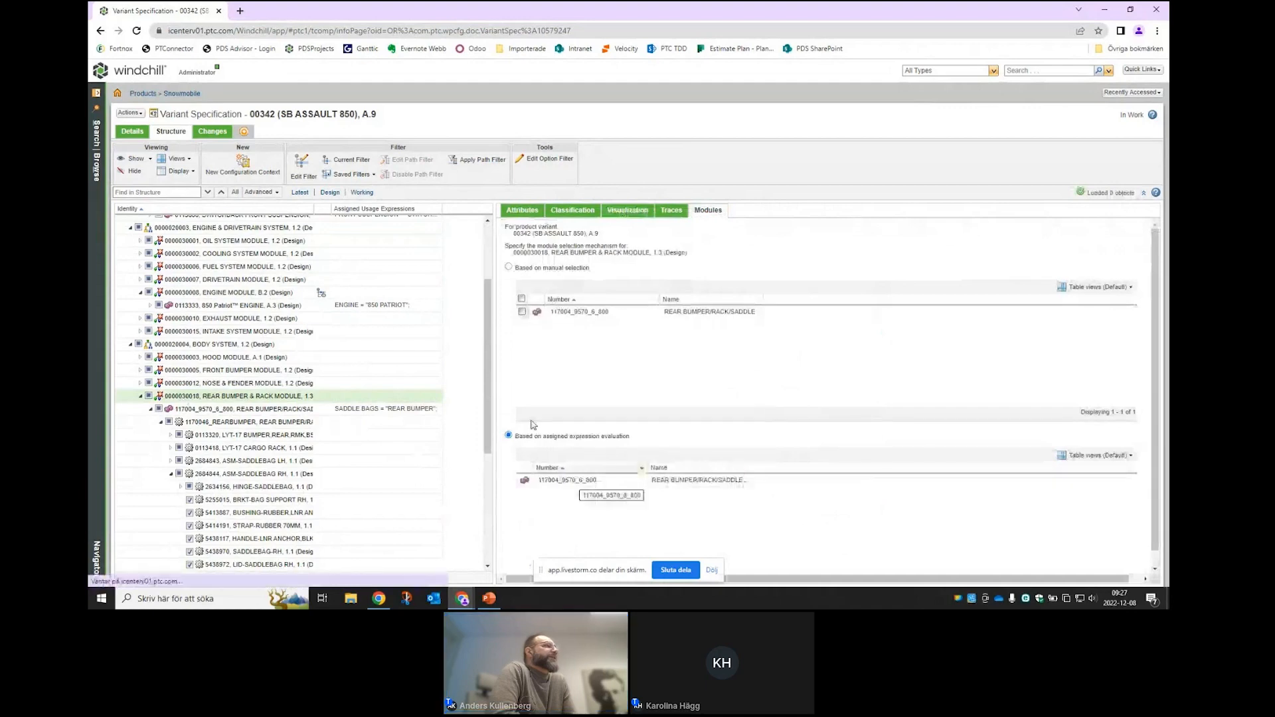
click(508, 267)
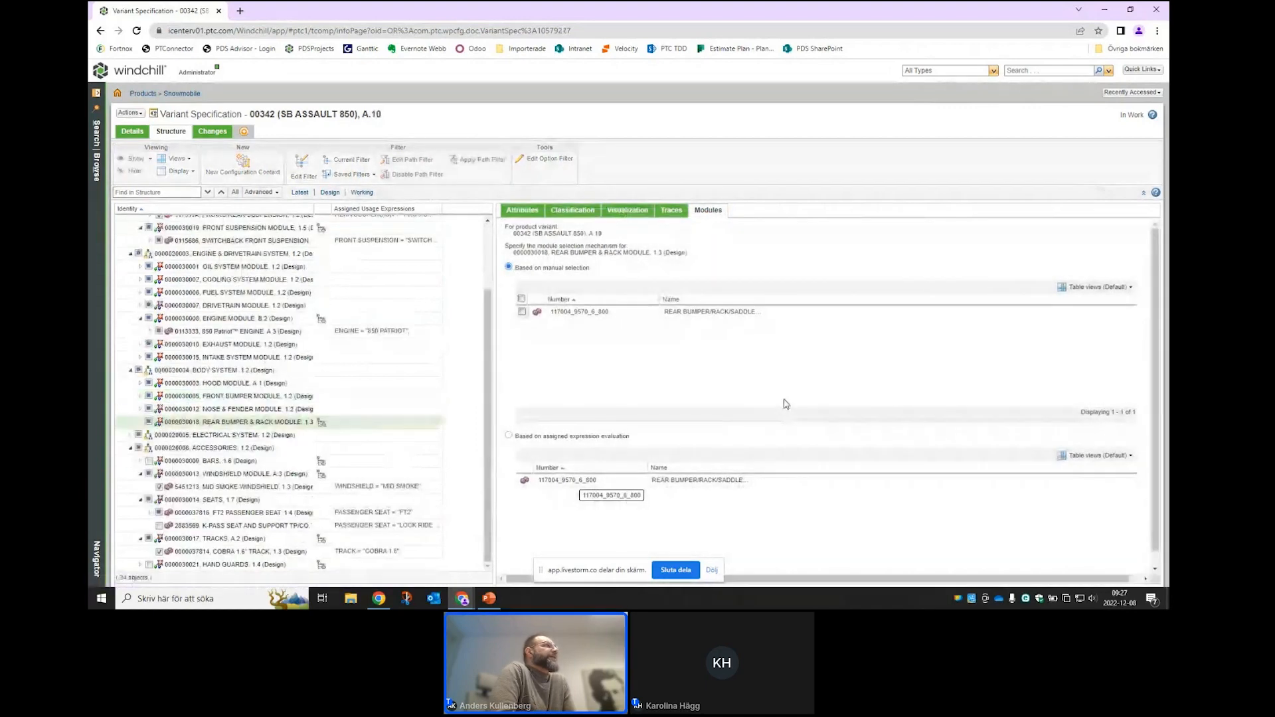
click(627, 211)
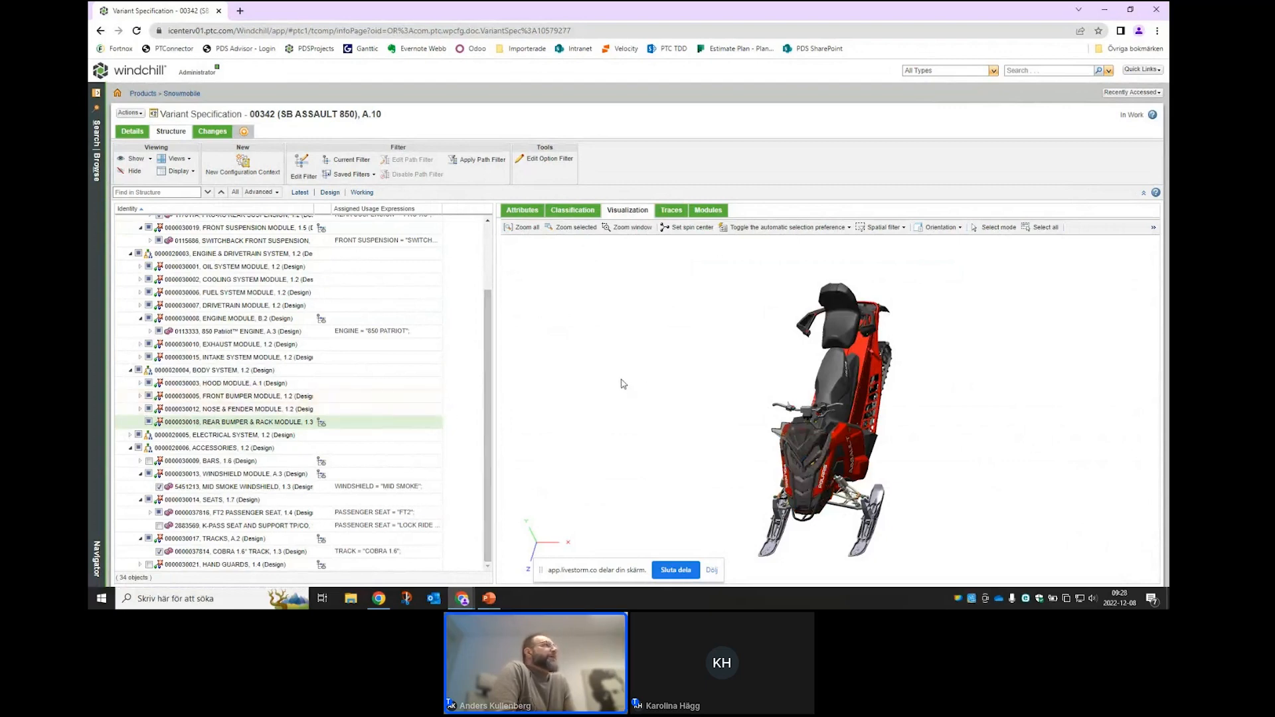
click(538, 159)
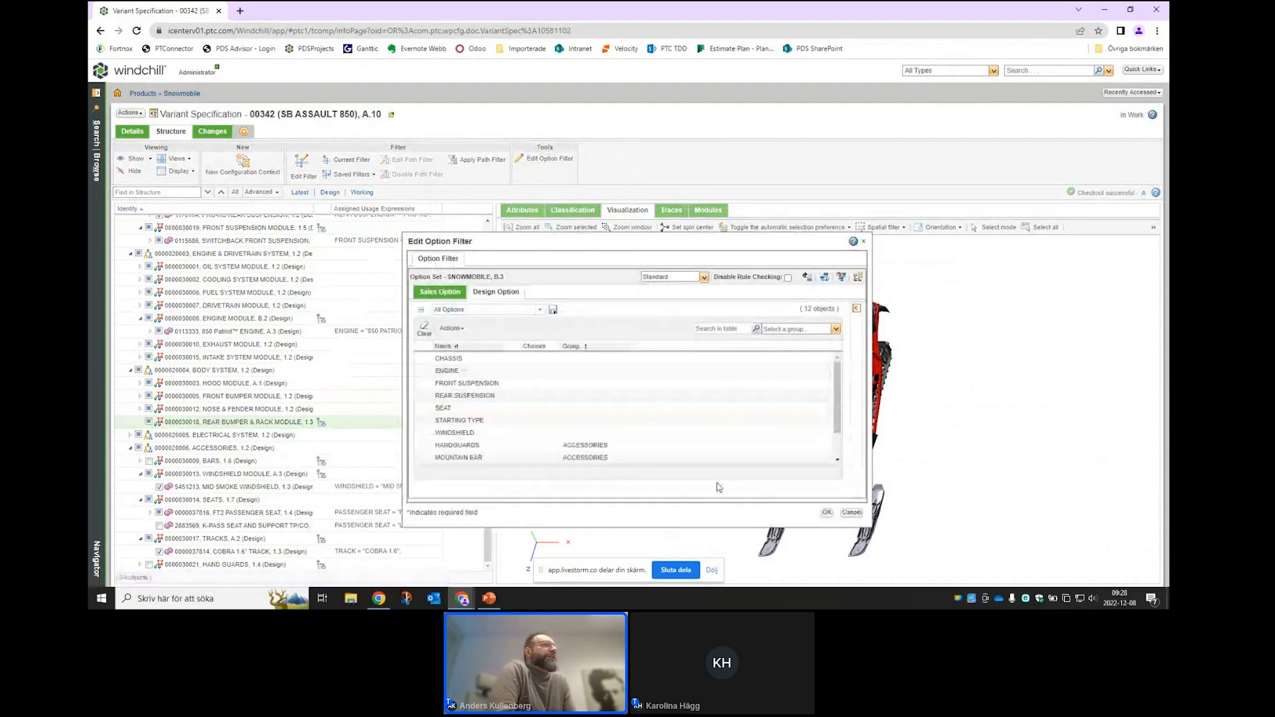
- Change the WINDSHIELD option filter choice to LOW BLK and apply the filter
scroll(836, 401, down, 1)
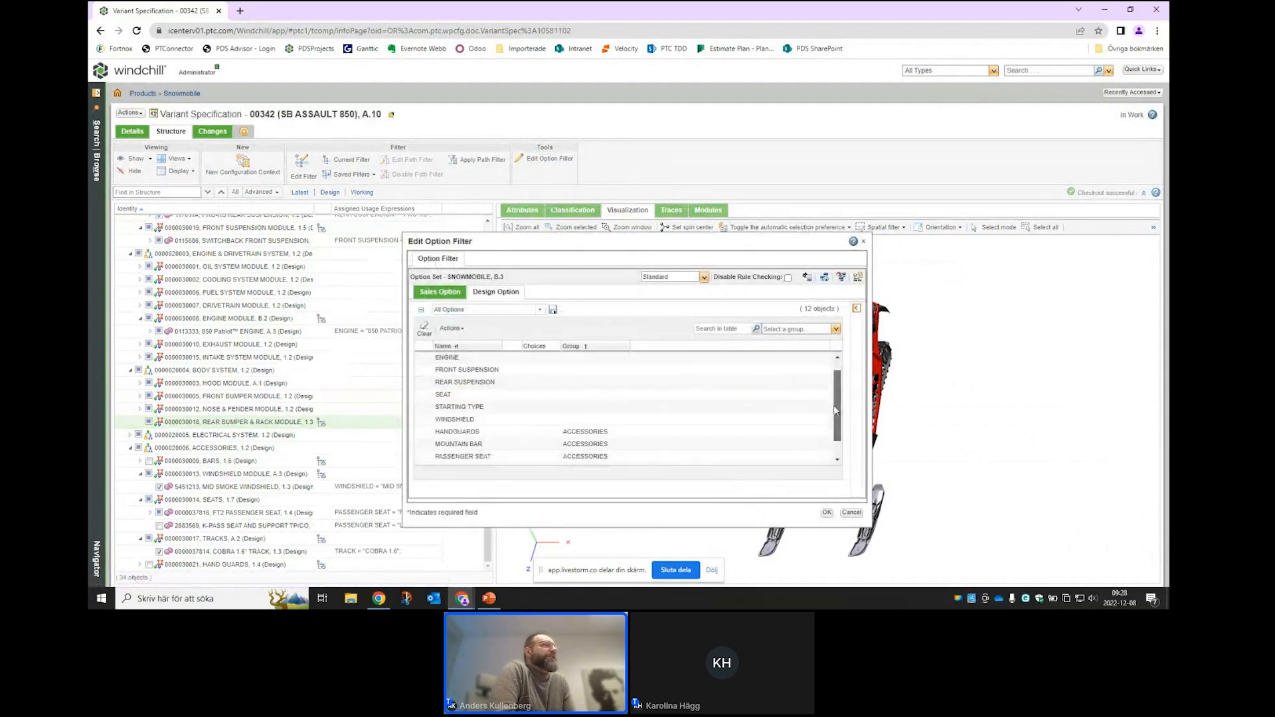
click(463, 419)
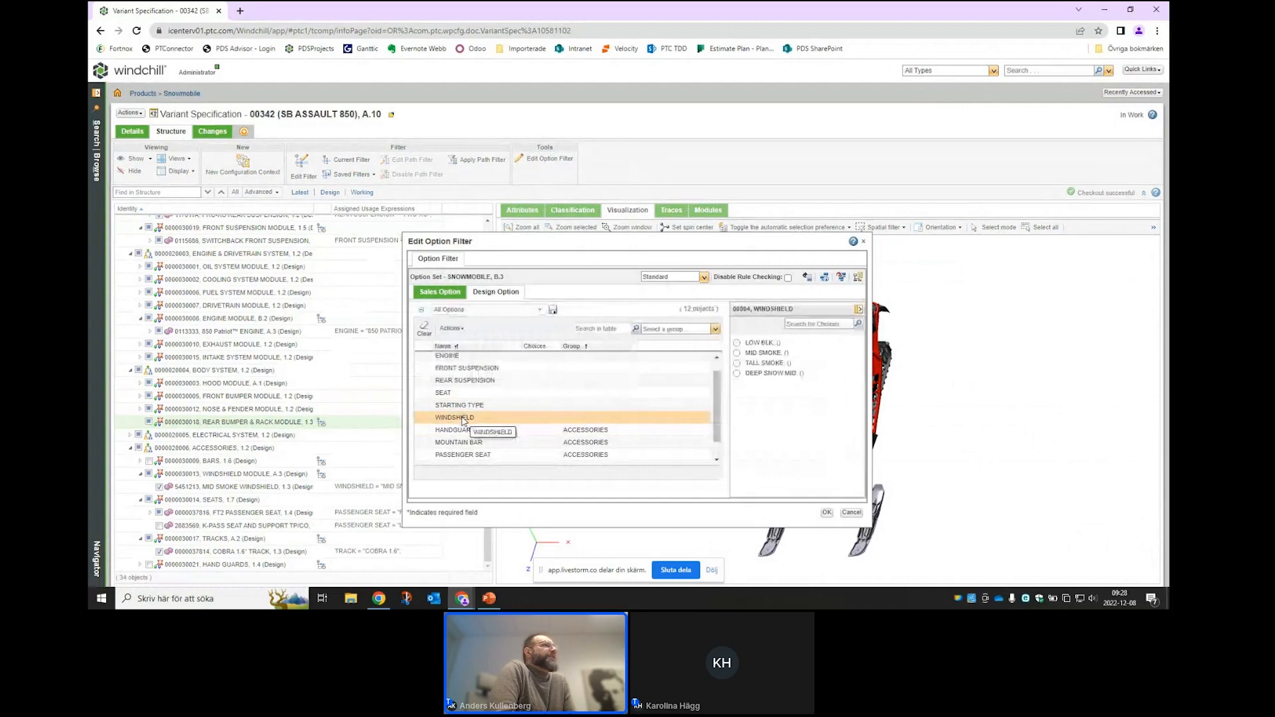
click(737, 344)
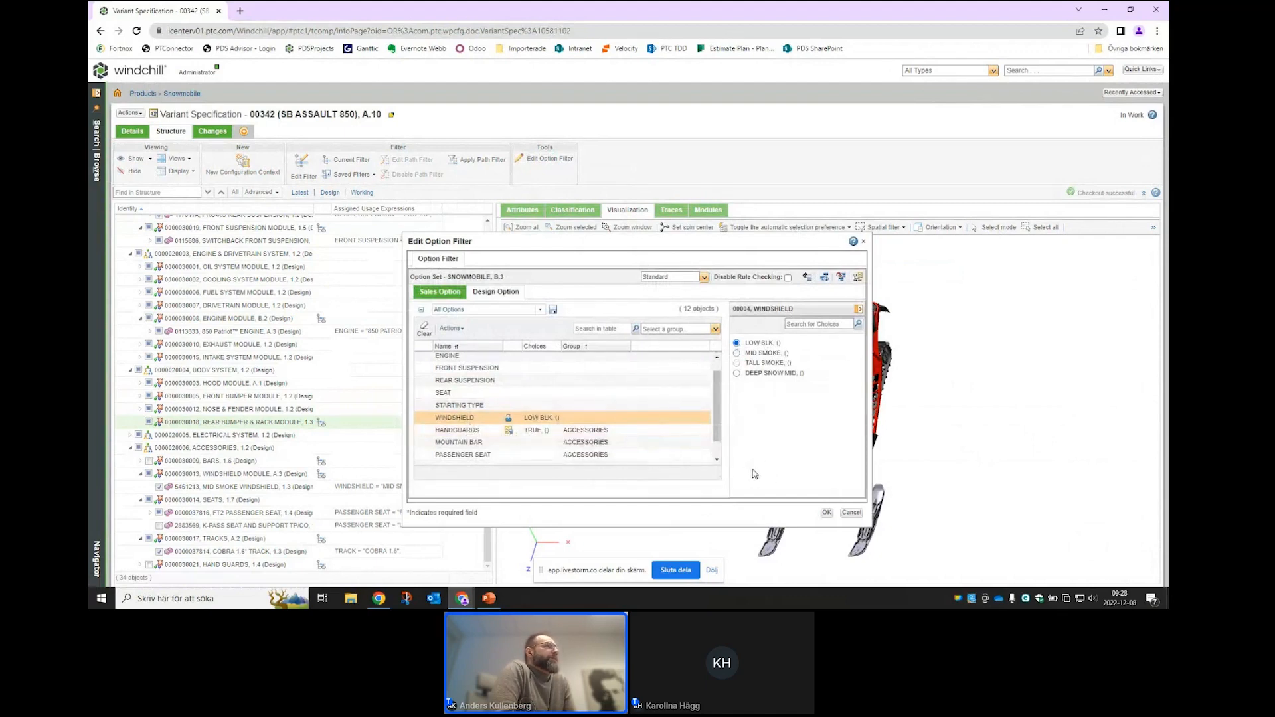
click(827, 513)
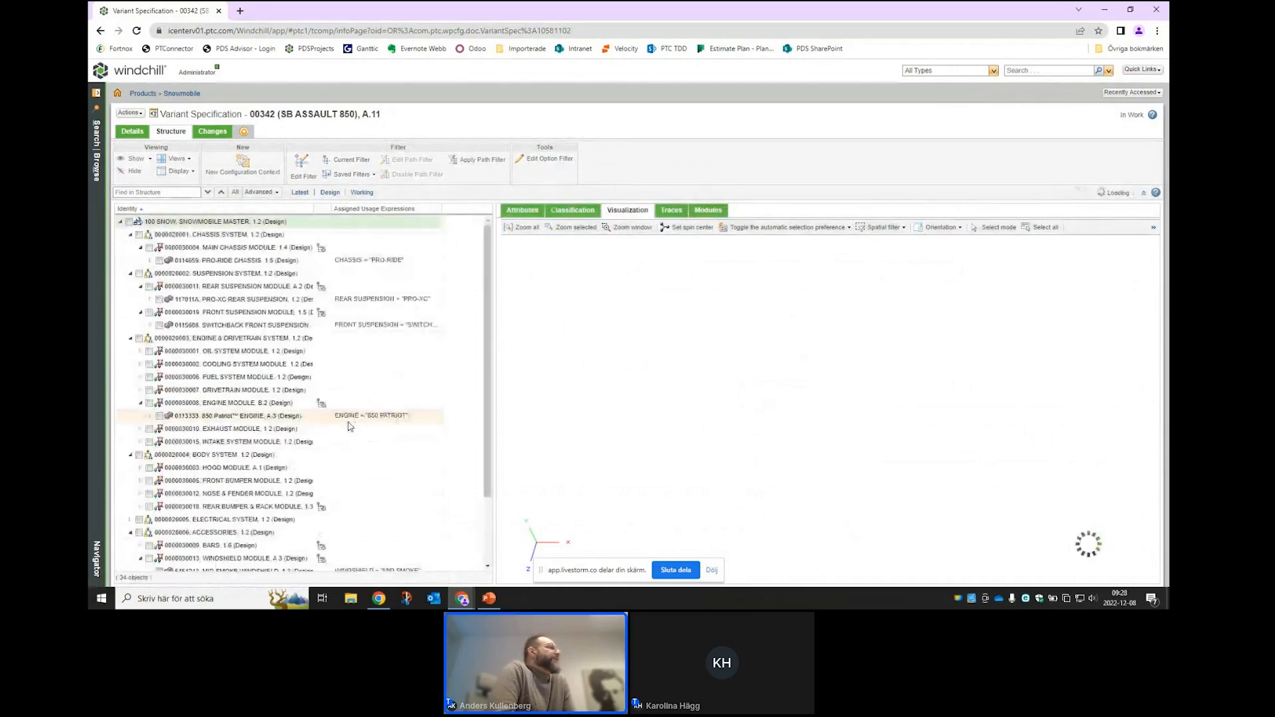
scroll(351, 426, down, 2)
click(246, 475)
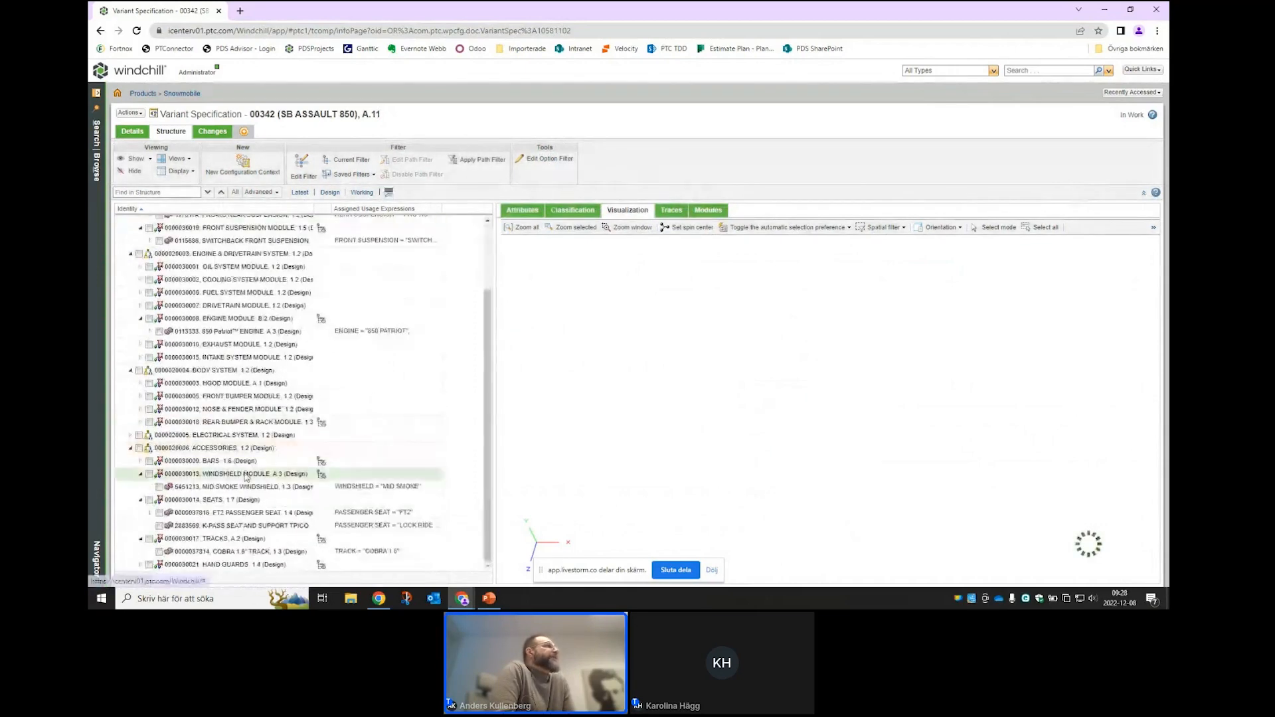
- Set WINDSHIELD MODULE to 'Based on assigned expression evaluation' so LOW BLK WINDSHIELD replaces MID SMOKE
click(708, 211)
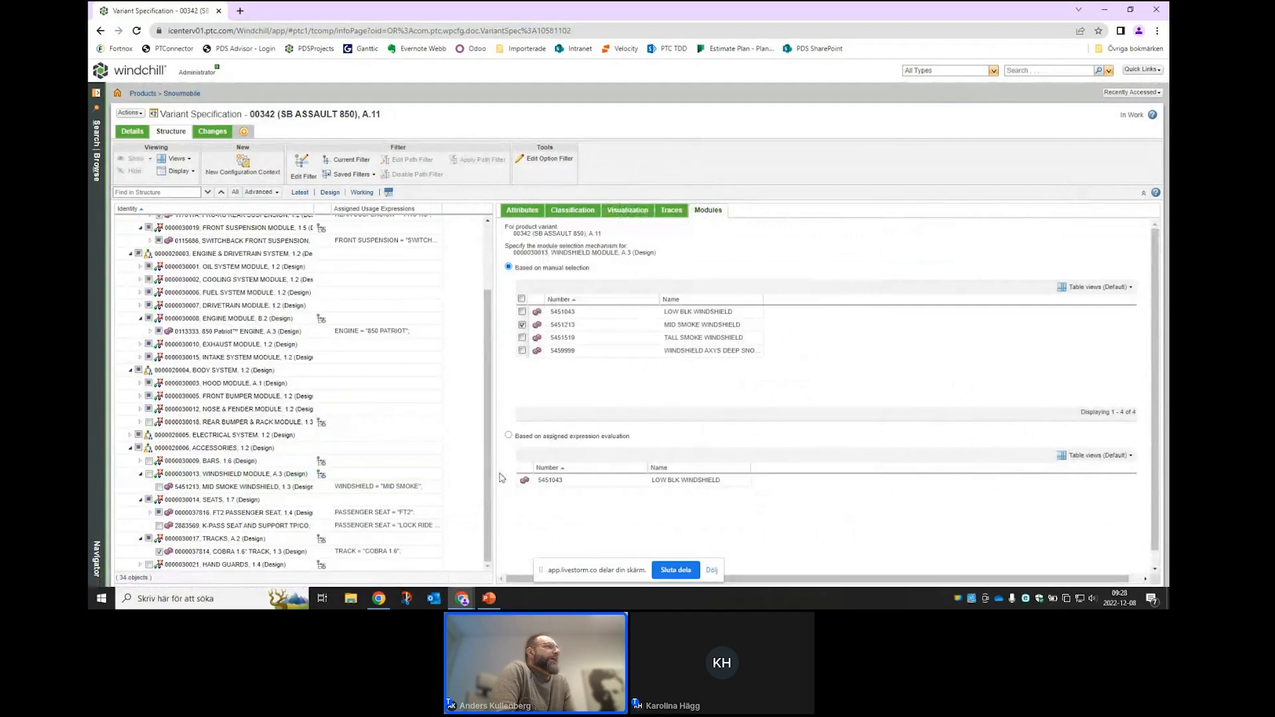
click(509, 435)
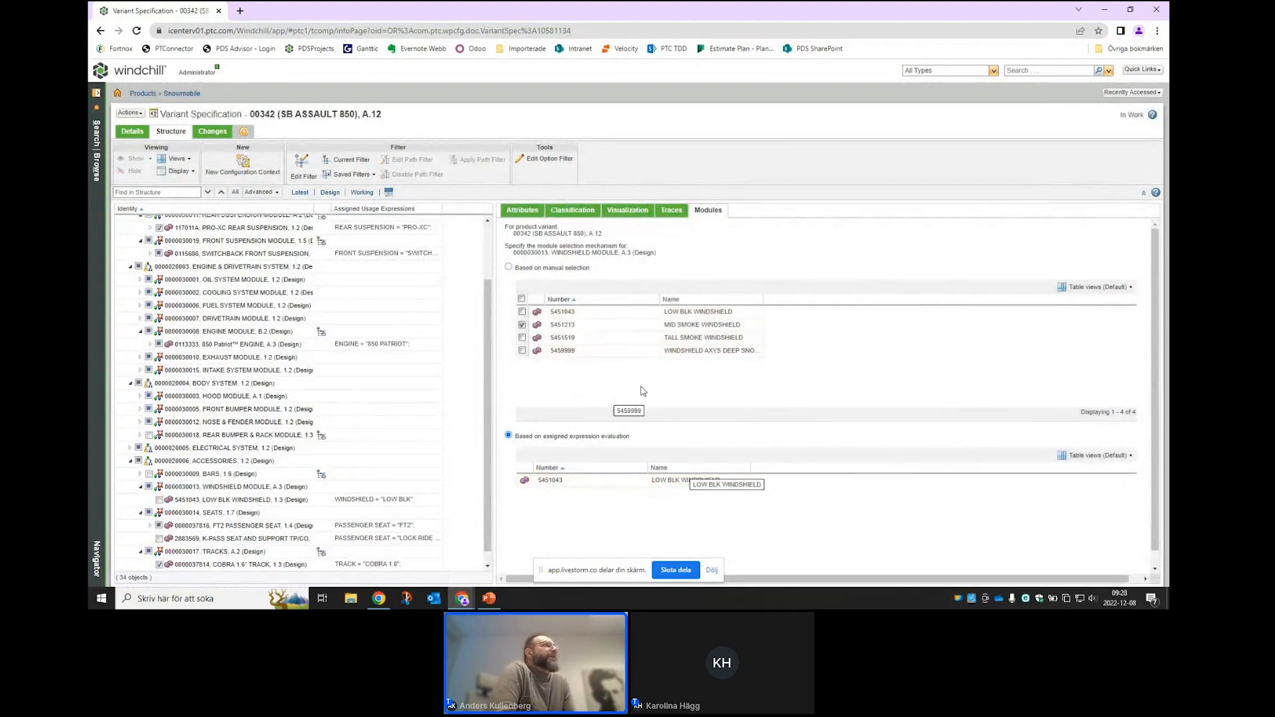
click(628, 210)
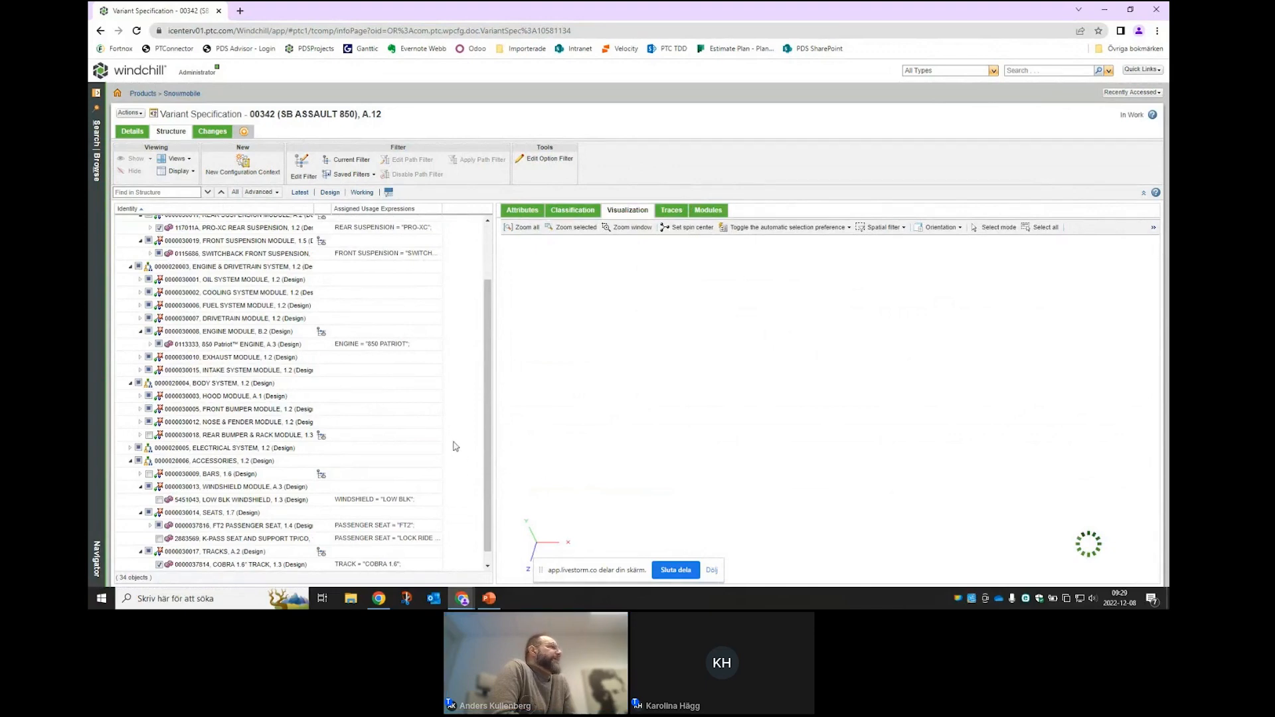
scroll(451, 441, up, 1)
scroll(453, 441, up, 1)
scroll(454, 440, down, 2)
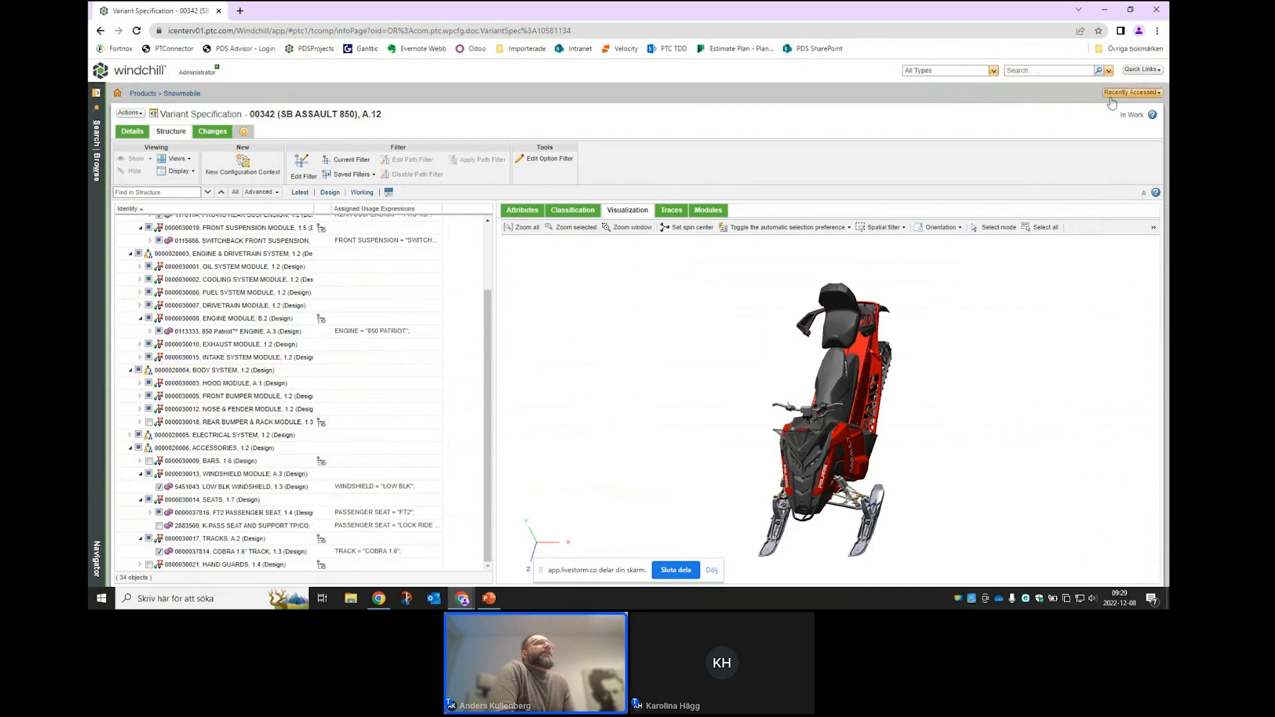
click(1132, 92)
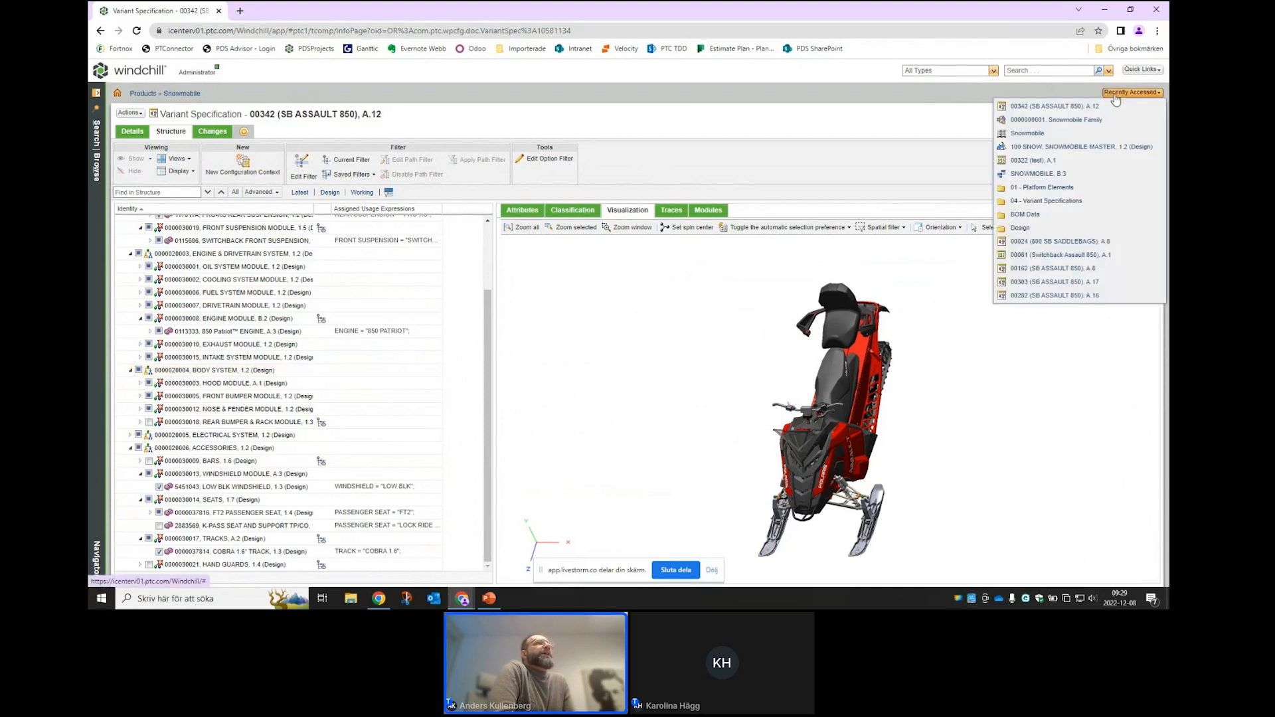
click(1038, 123)
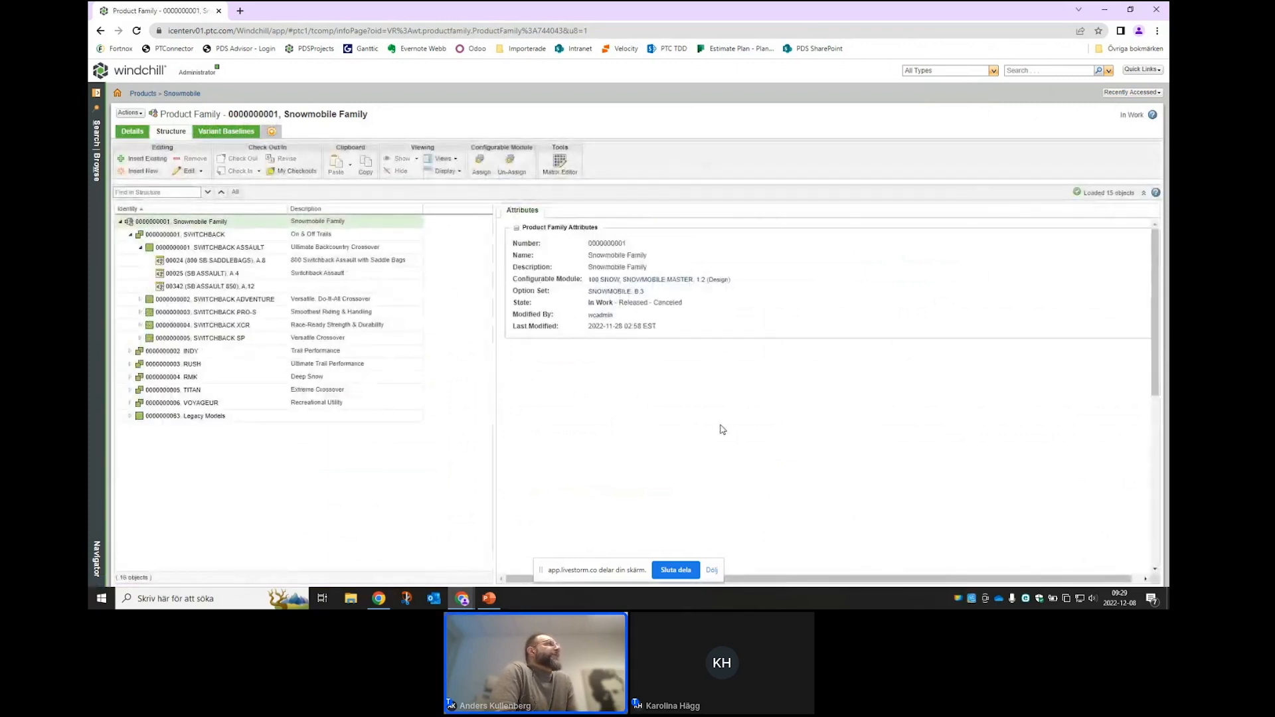
click(562, 163)
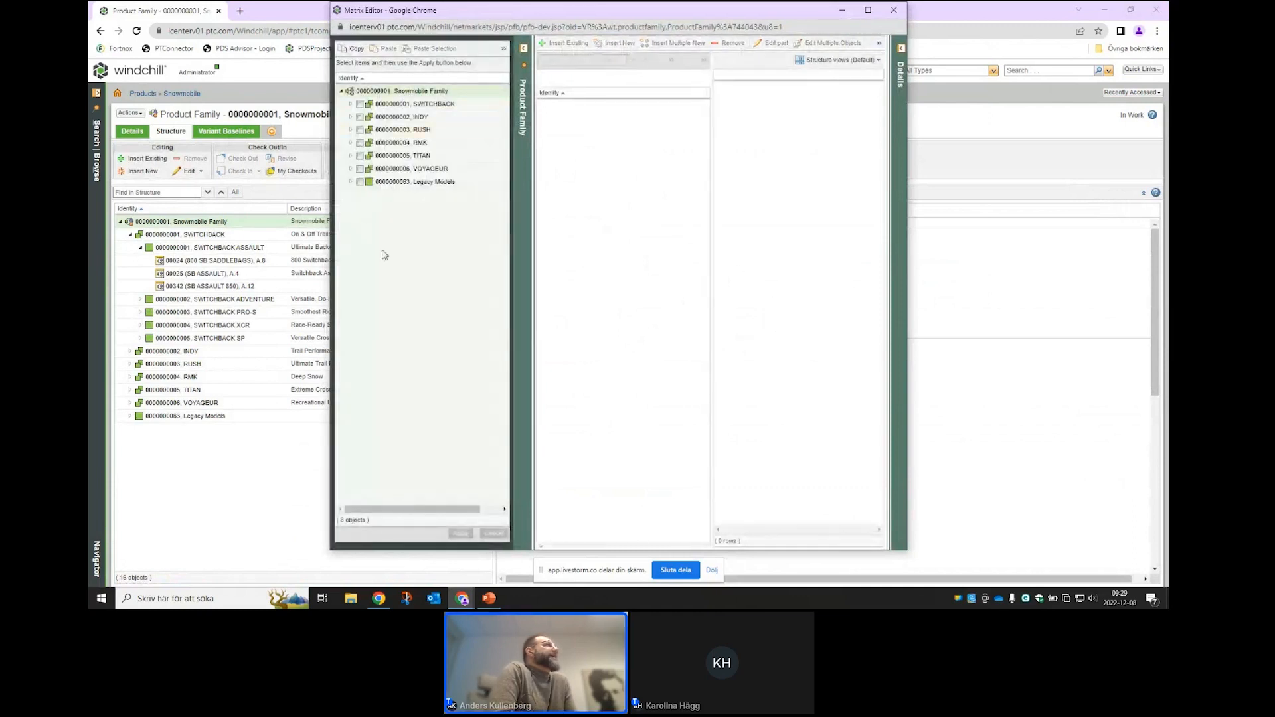
- Expand SWITCHBACK and tick SWITCHBACK ASSAULT so variants 00024, 00025 and 00342 are selected
drag(468, 169, 354, 106)
click(351, 104)
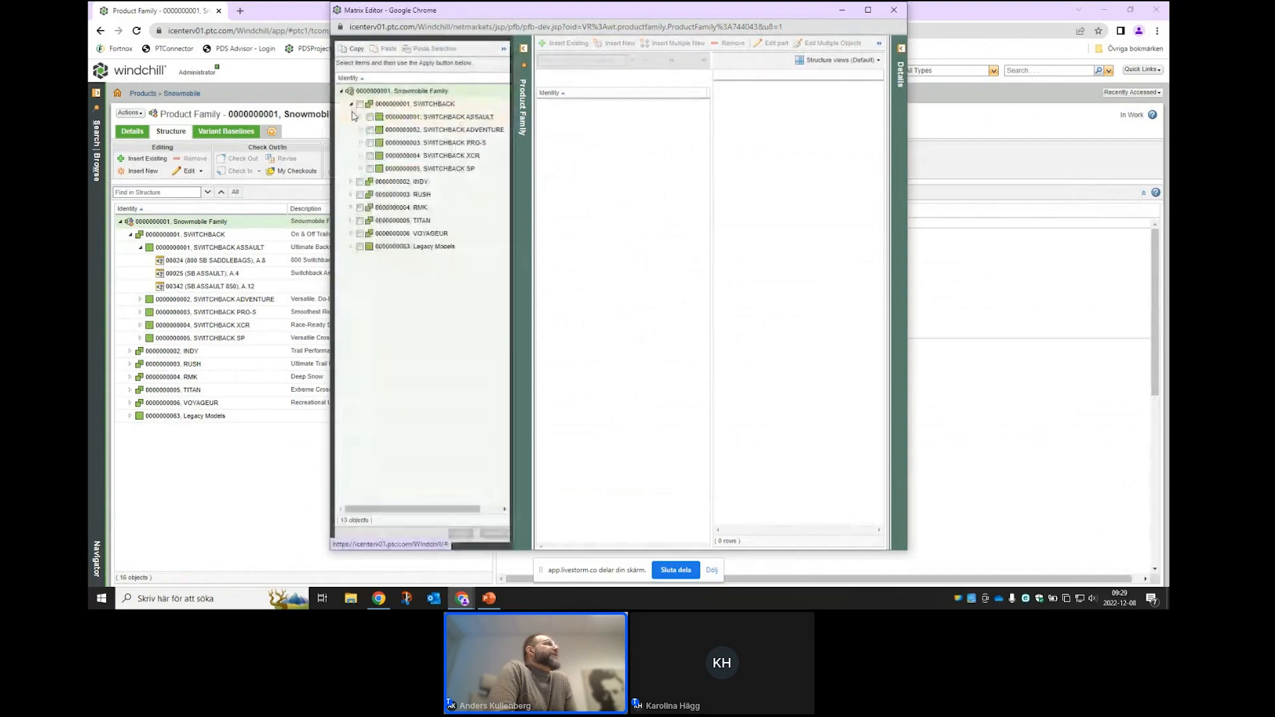
click(361, 116)
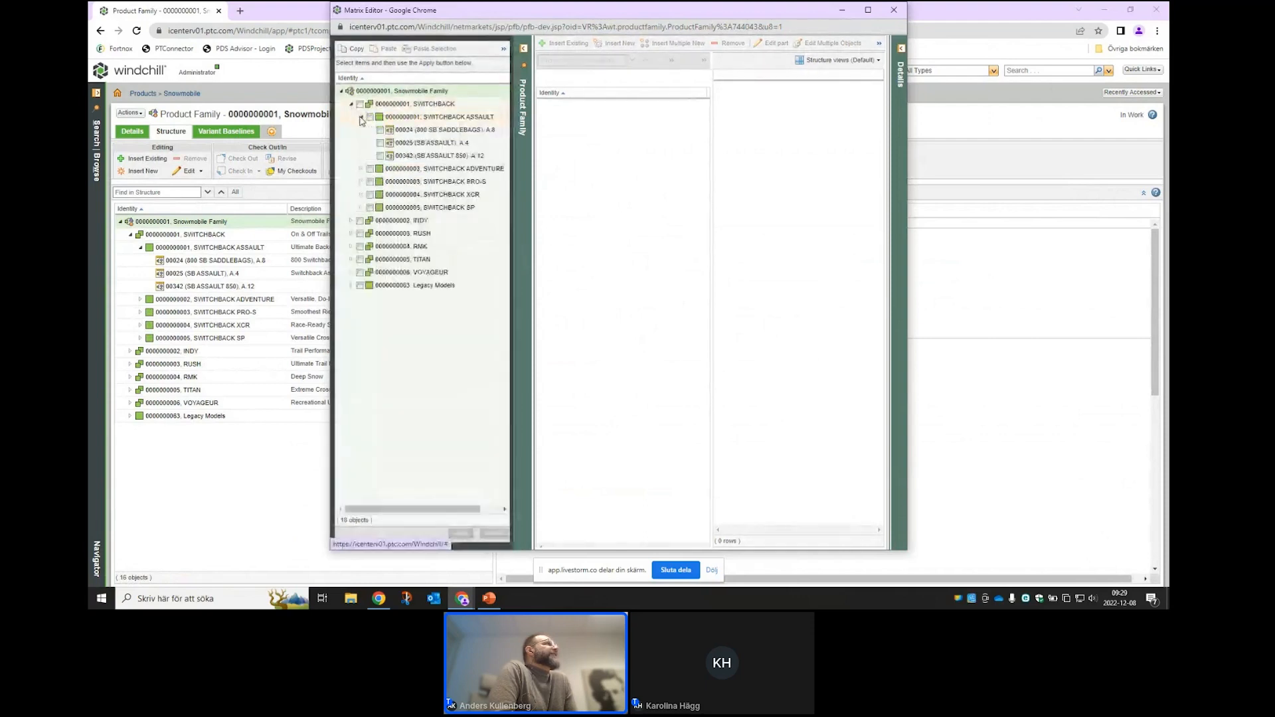
click(361, 208)
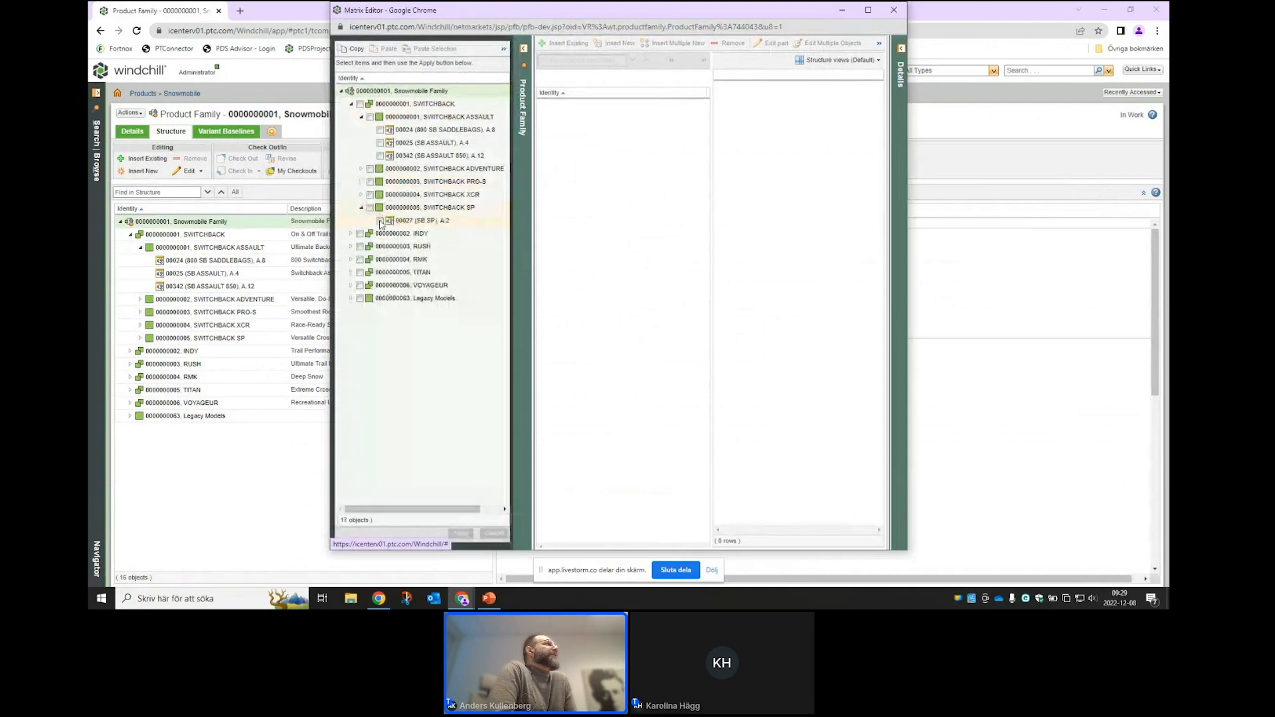
click(380, 156)
click(380, 221)
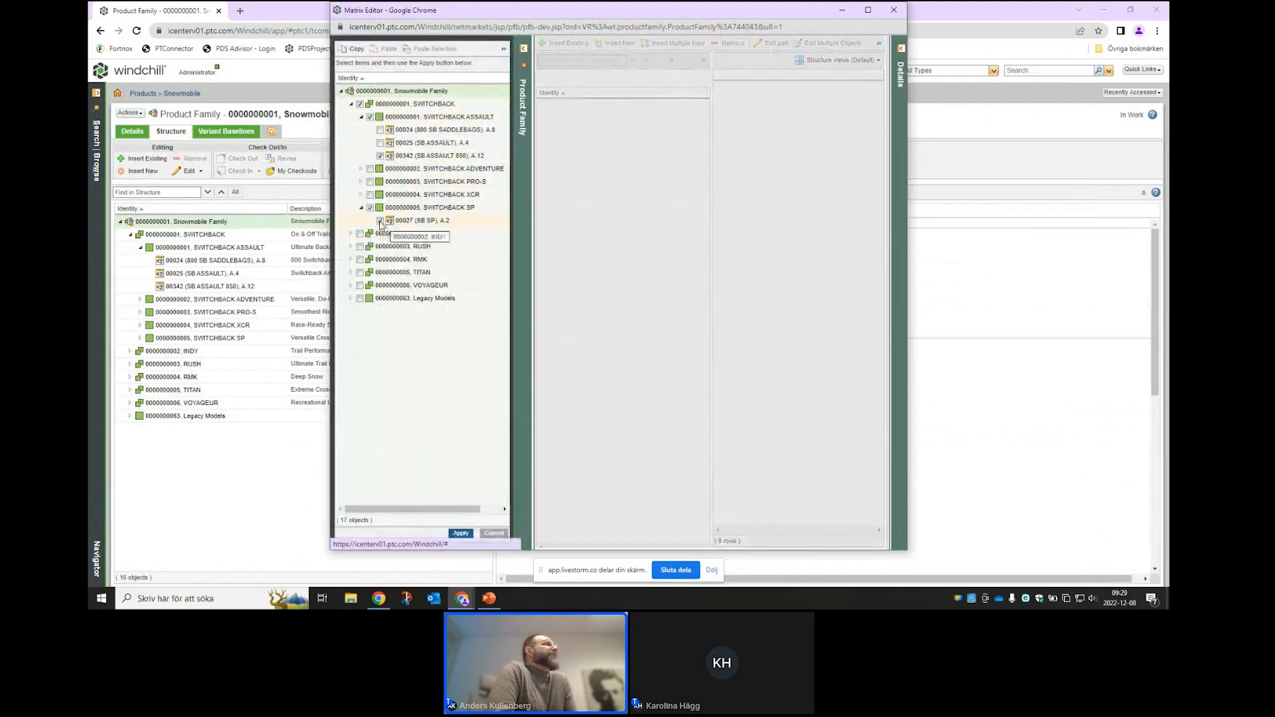
click(380, 221)
click(370, 117)
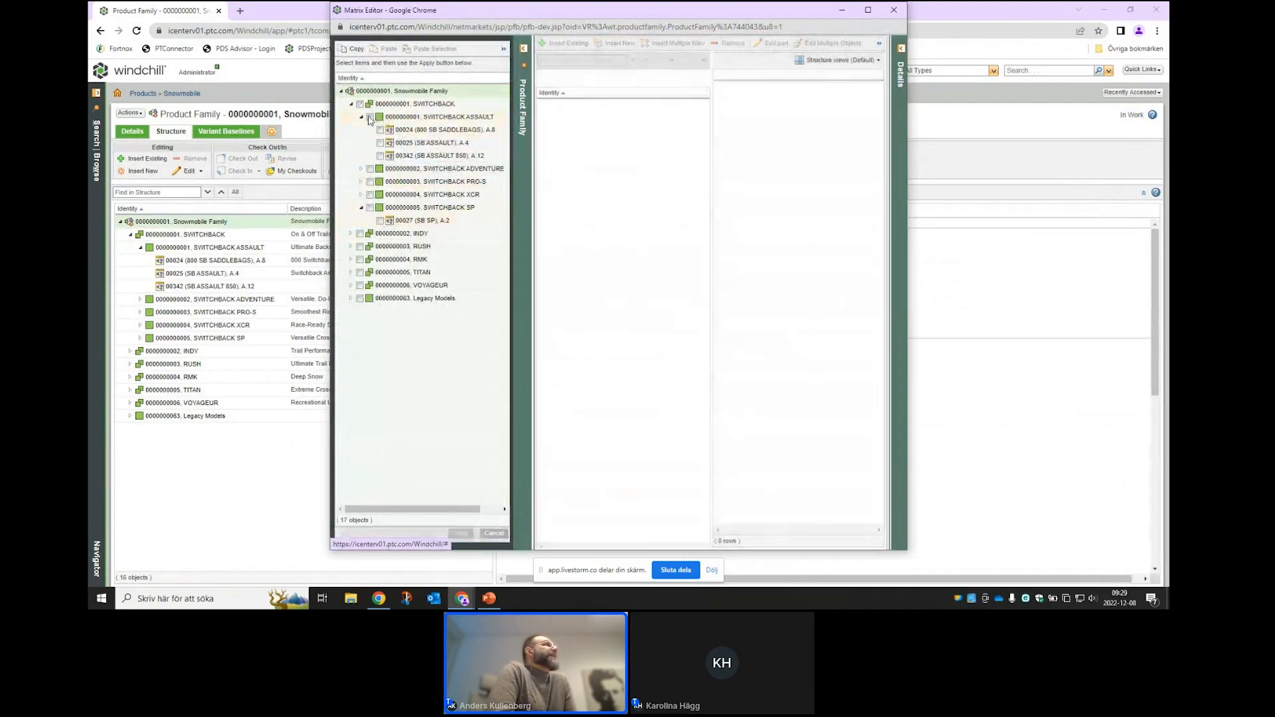
click(370, 117)
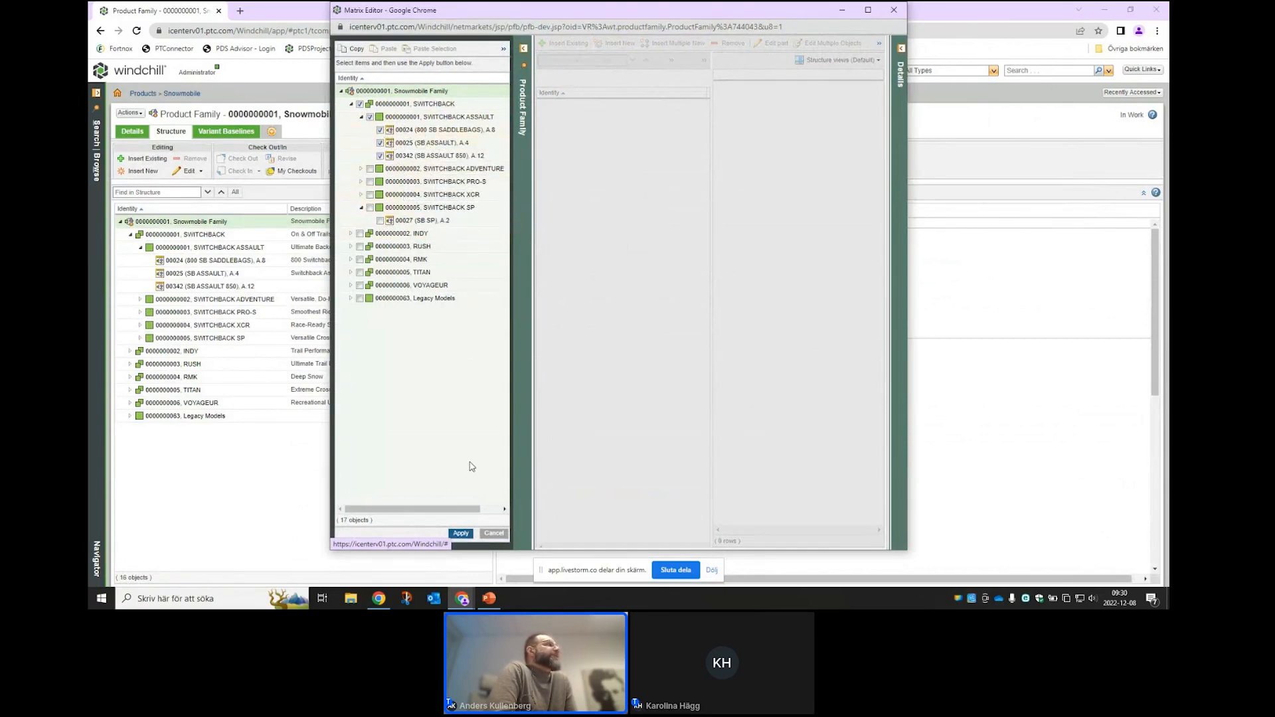
- Apply the selected variants and expand the 100 SNOW structure to all levels
click(461, 535)
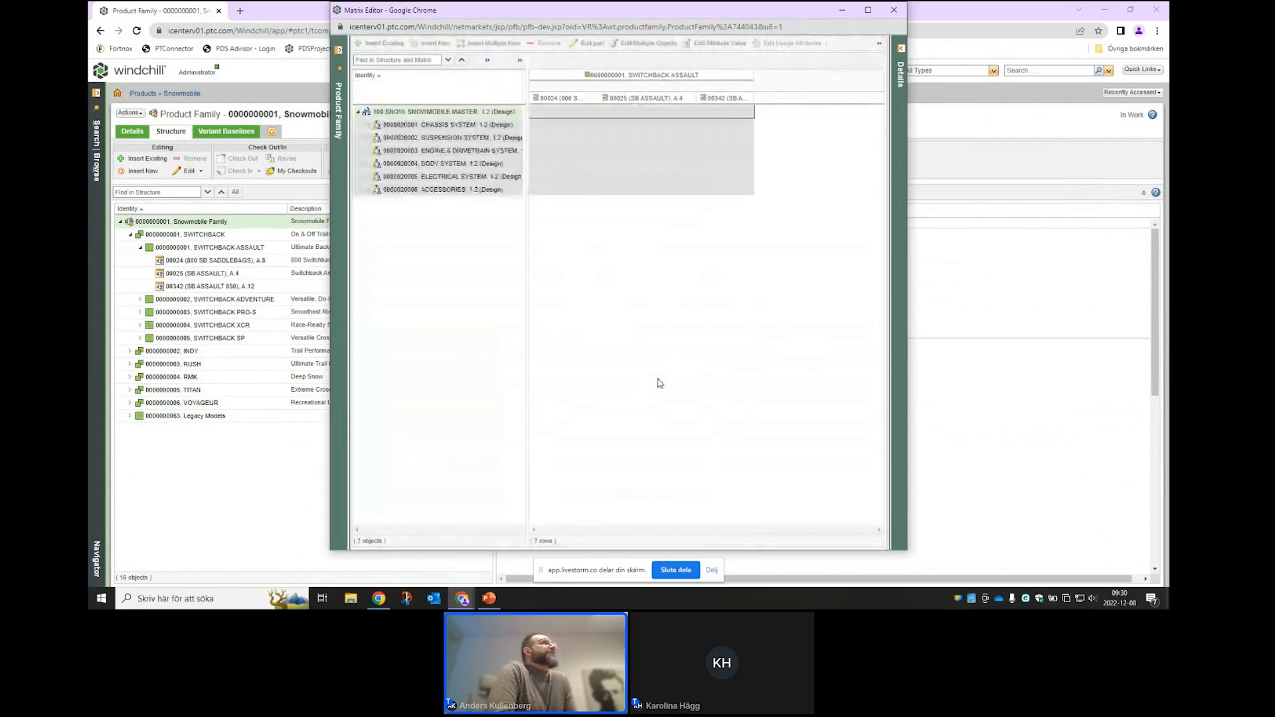
right_click(428, 116)
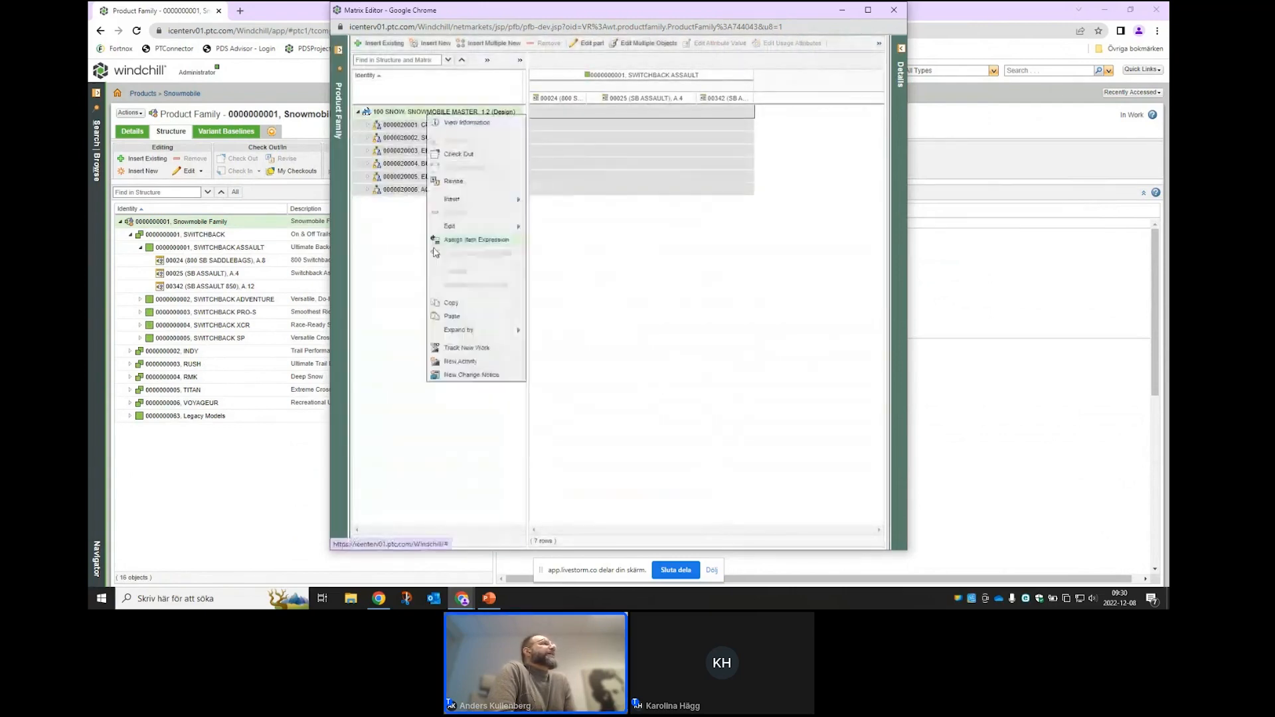
mouse_move(459, 330)
click(554, 359)
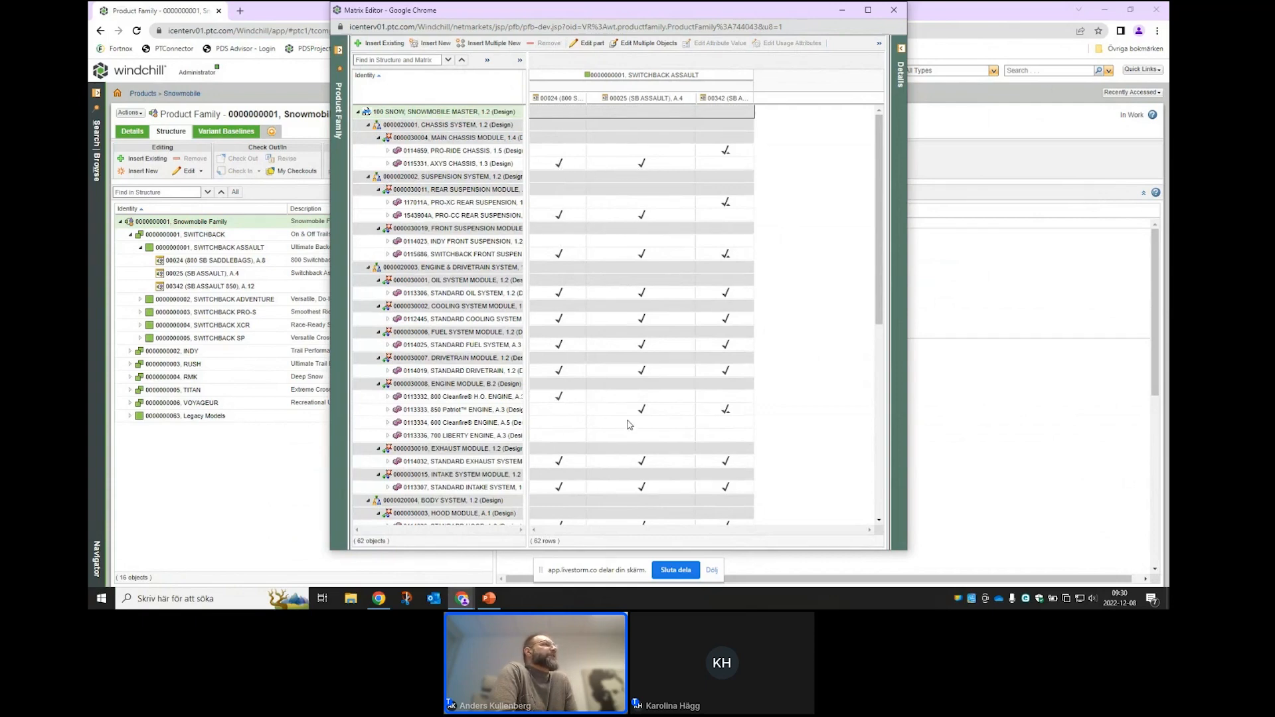
- Widen the 00342 column so the SB ASSAULT 850 name is fully readable
scroll(629, 426, down, 1)
scroll(629, 425, down, 3)
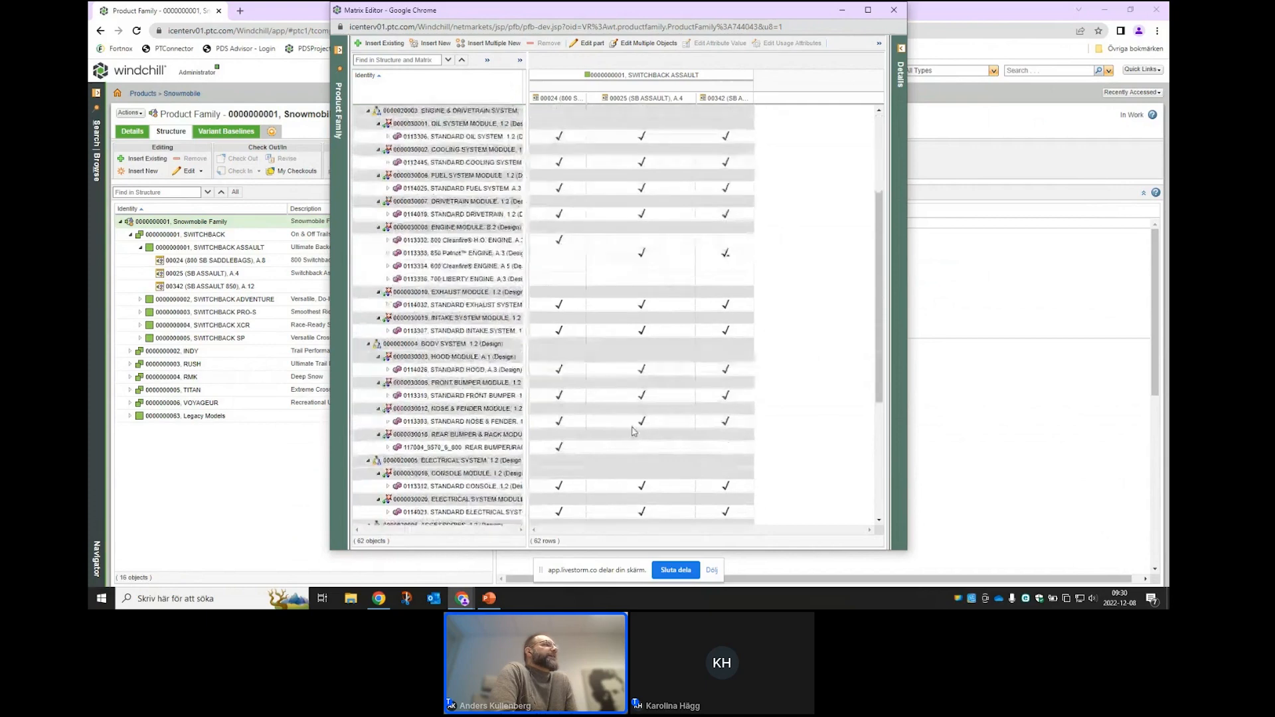
scroll(633, 432, up, 4)
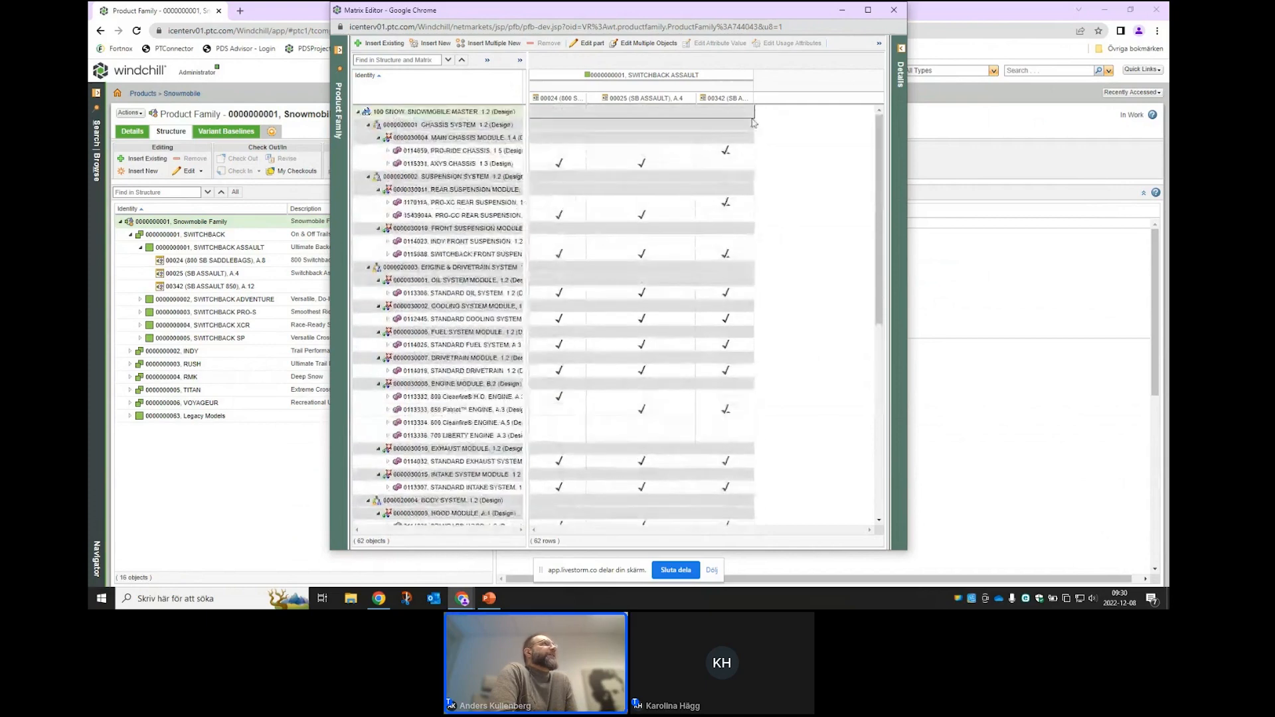
drag(753, 97, 798, 100)
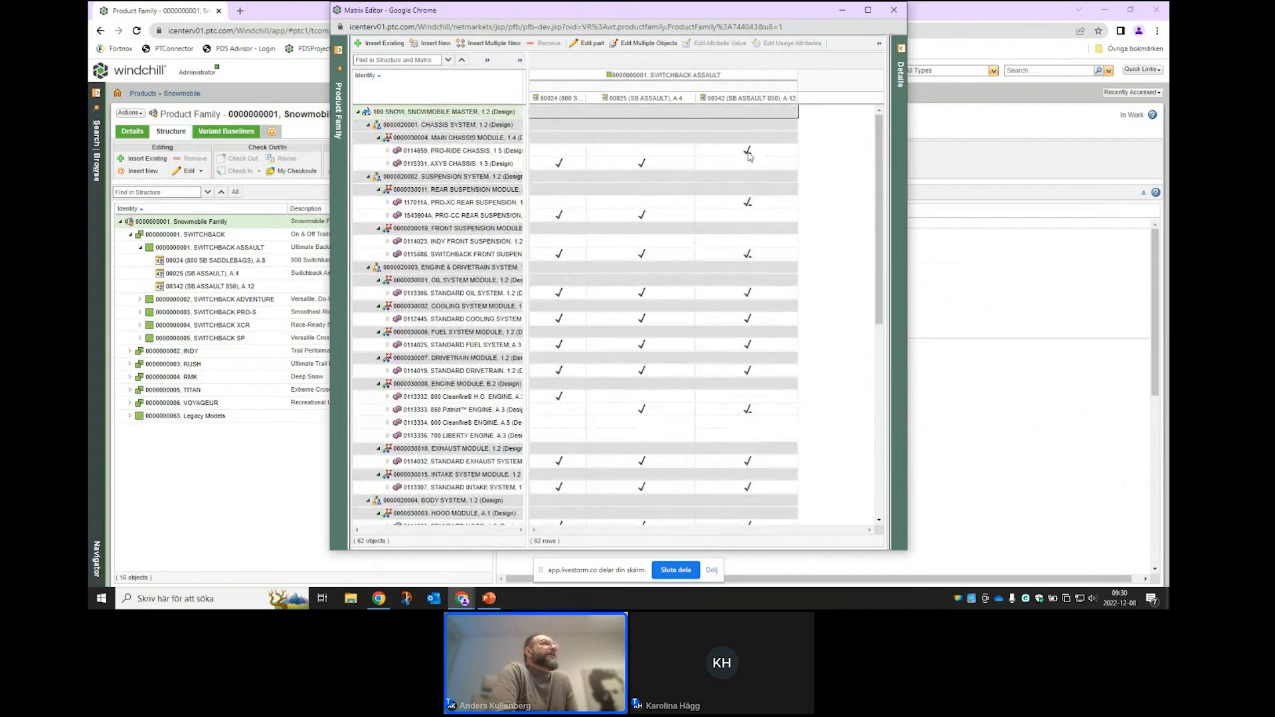
mouse_move(748, 155)
- Scroll down the matrix and select the mountain bar accessory cell for 00342
drag(874, 279, 874, 320)
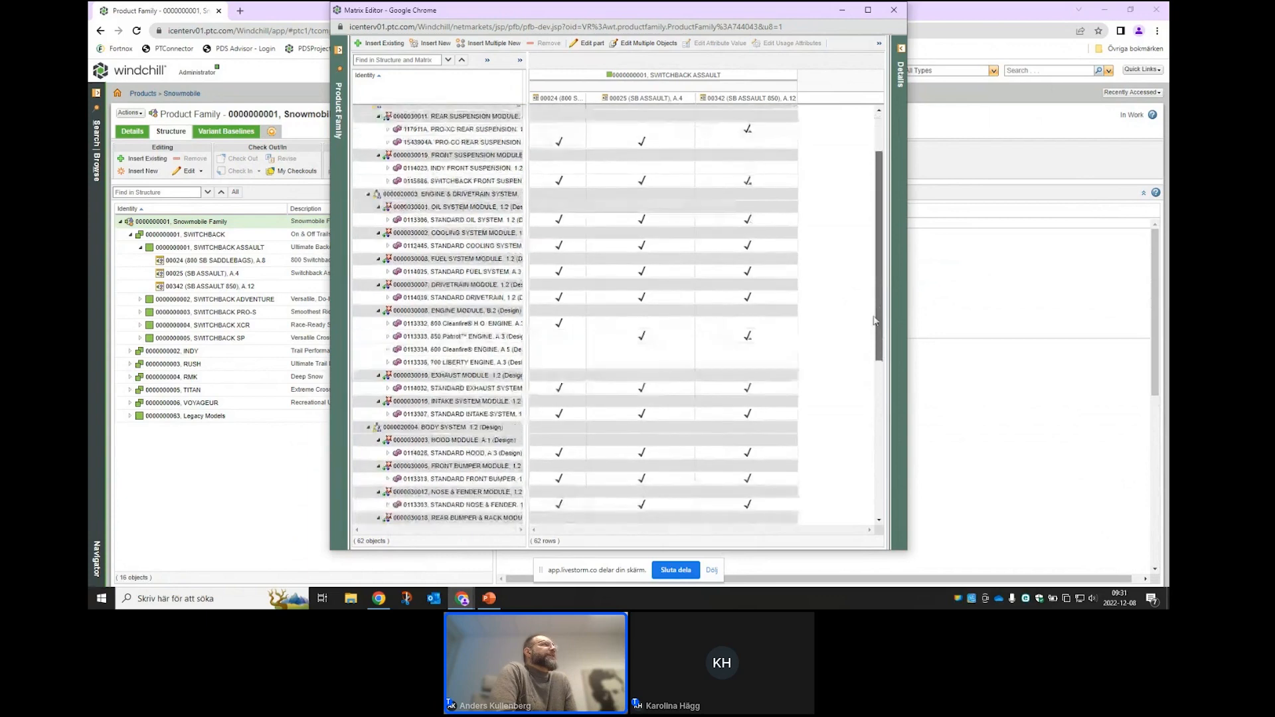
scroll(606, 322, down, 1)
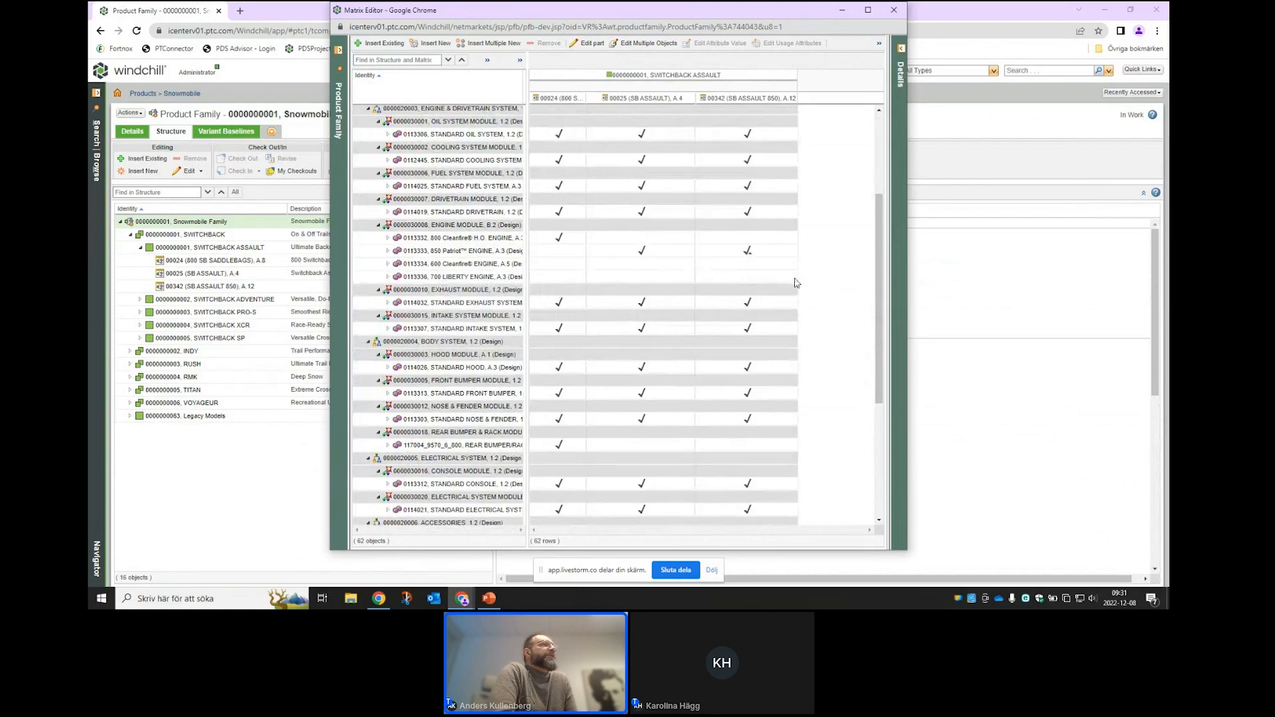
drag(883, 299, 877, 422)
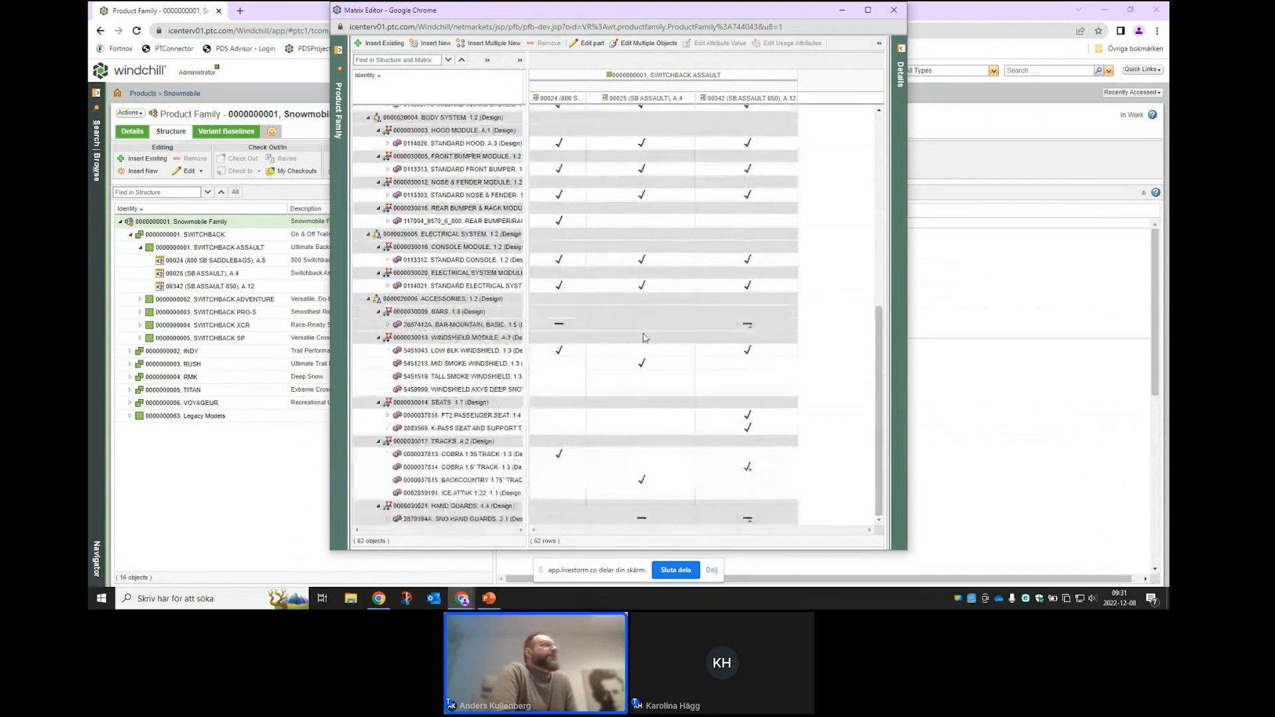
click(747, 328)
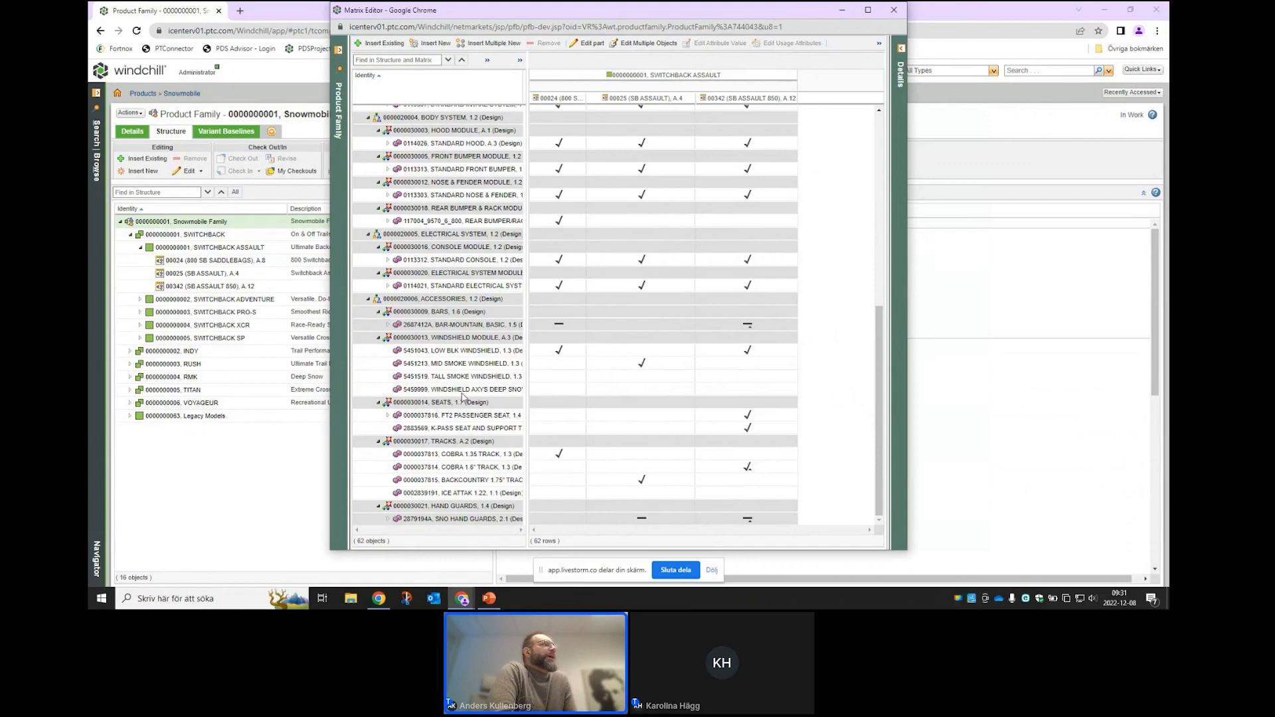
- Add MID SMOKE, TALL SMOKE and Axys deep snow windshields to 00342, then revert to Use Option Filter
right_click(748, 366)
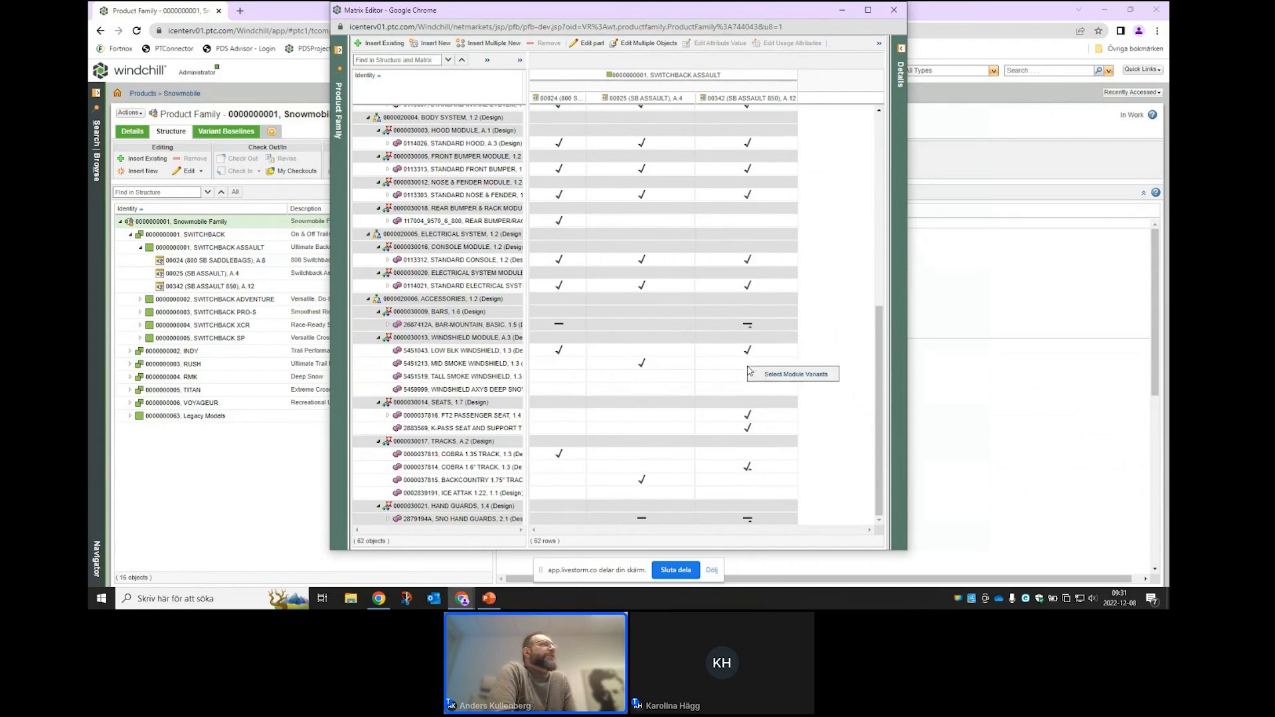
click(792, 373)
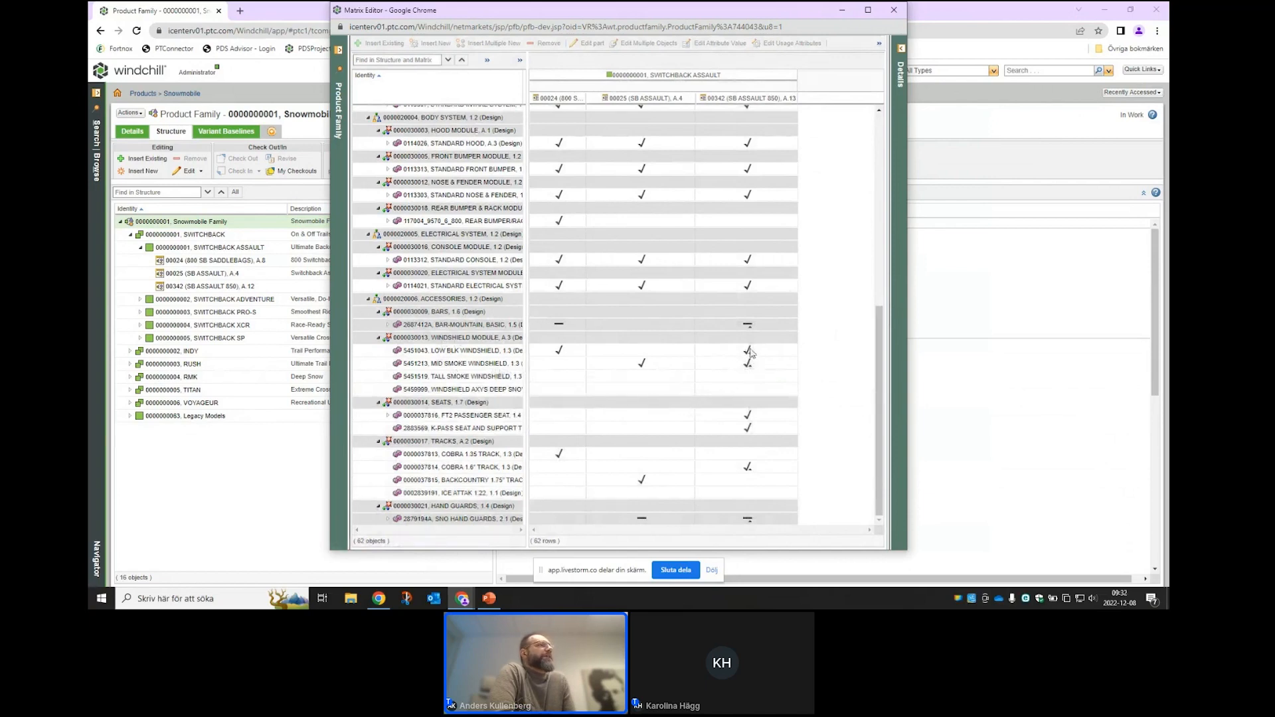
right_click(753, 377)
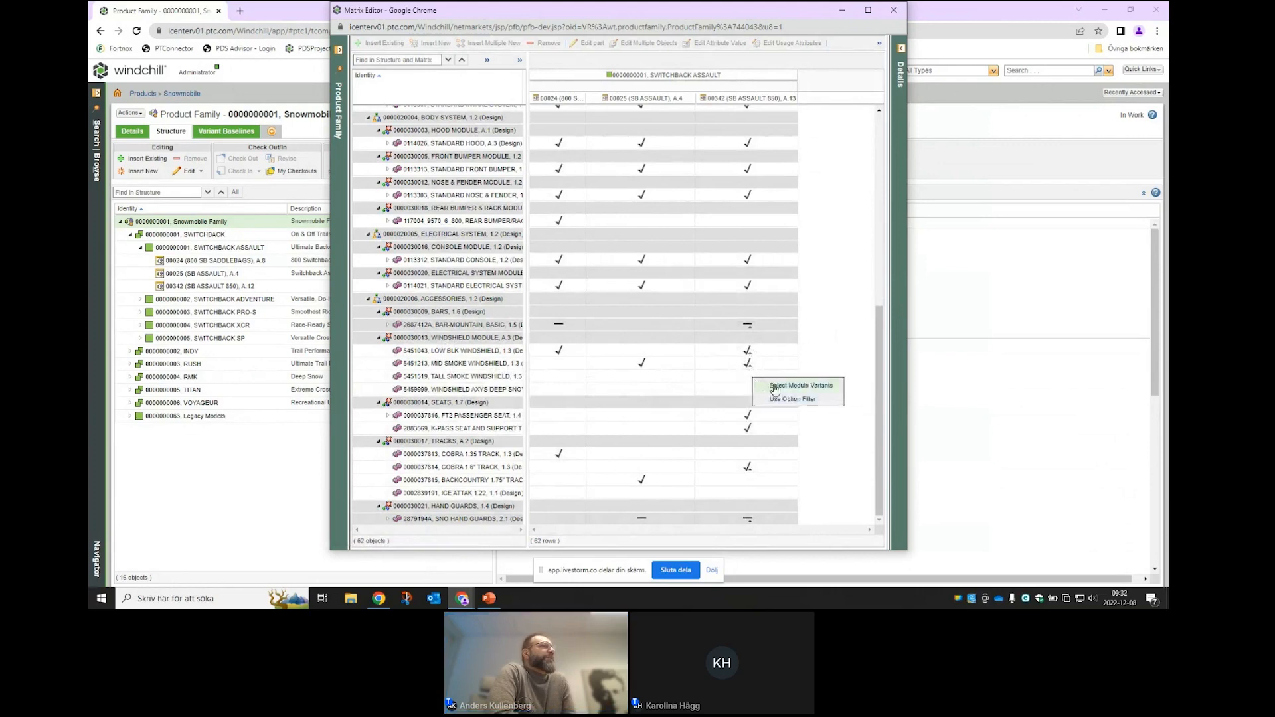
click(769, 384)
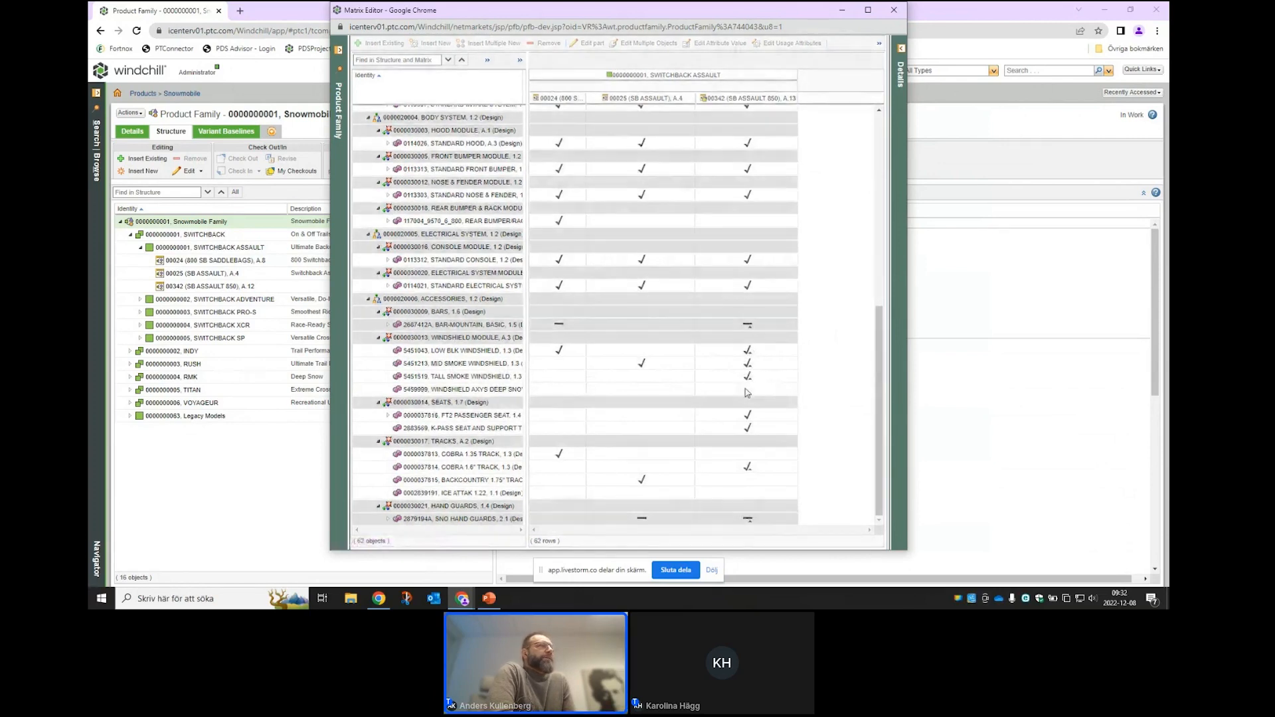
right_click(745, 390)
click(776, 399)
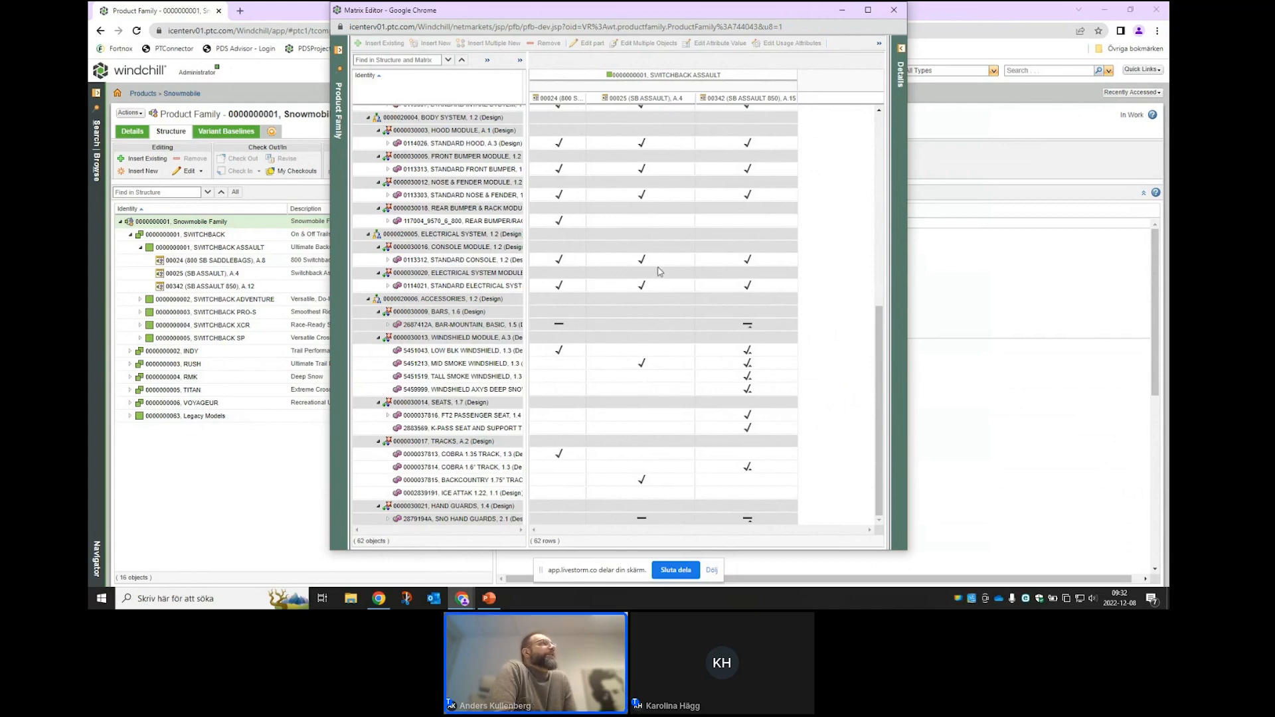
right_click(755, 379)
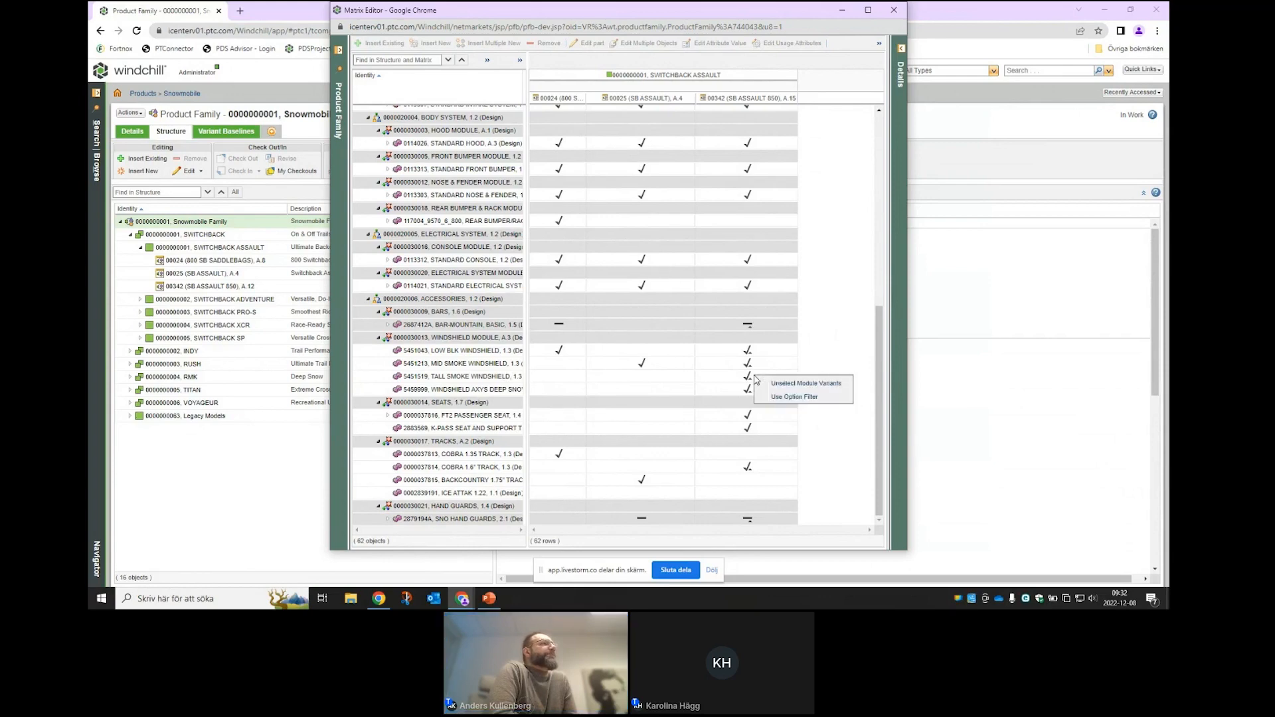
click(805, 398)
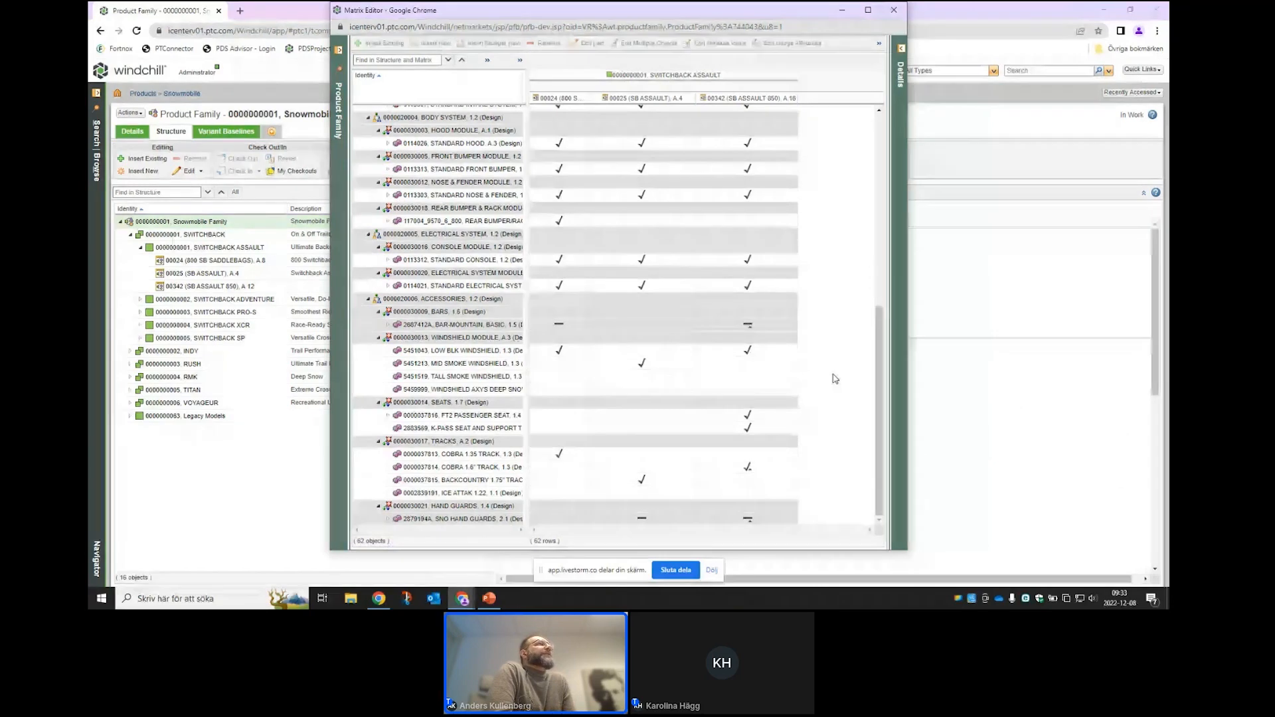
- Close the Matrix Editor and display the attributes of variant 00025 SB ASSAULT
click(896, 11)
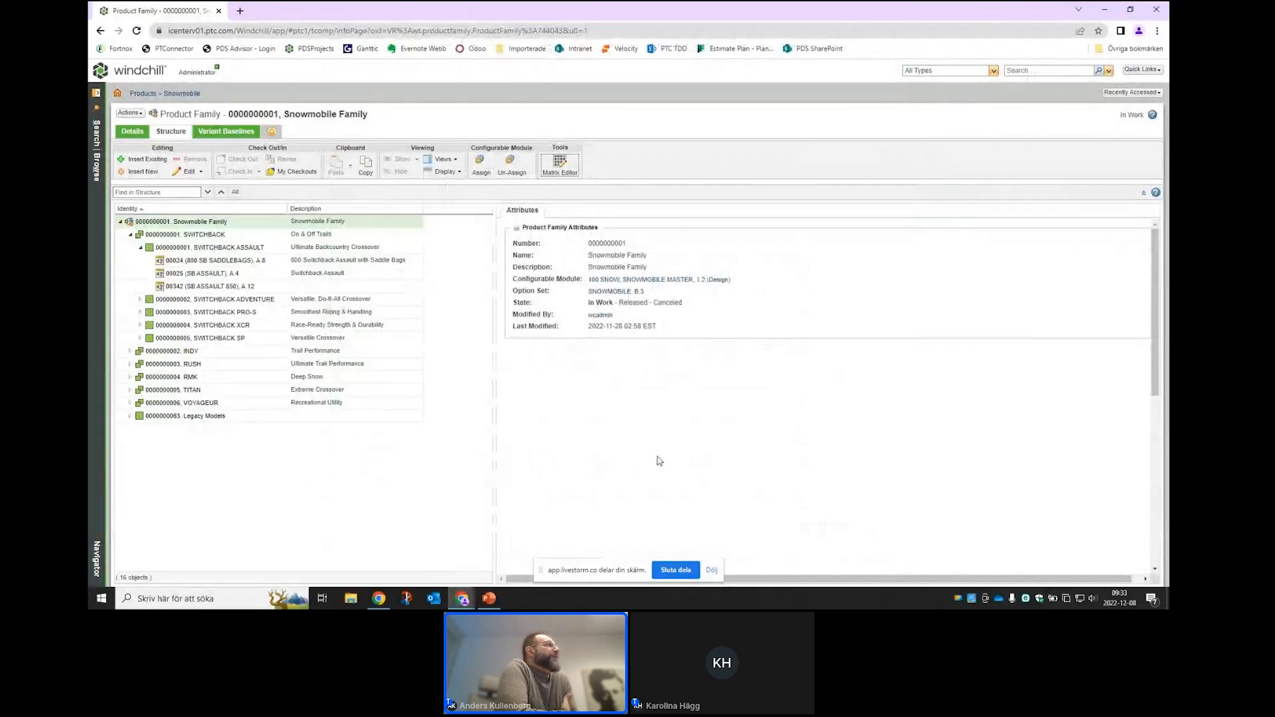
click(194, 247)
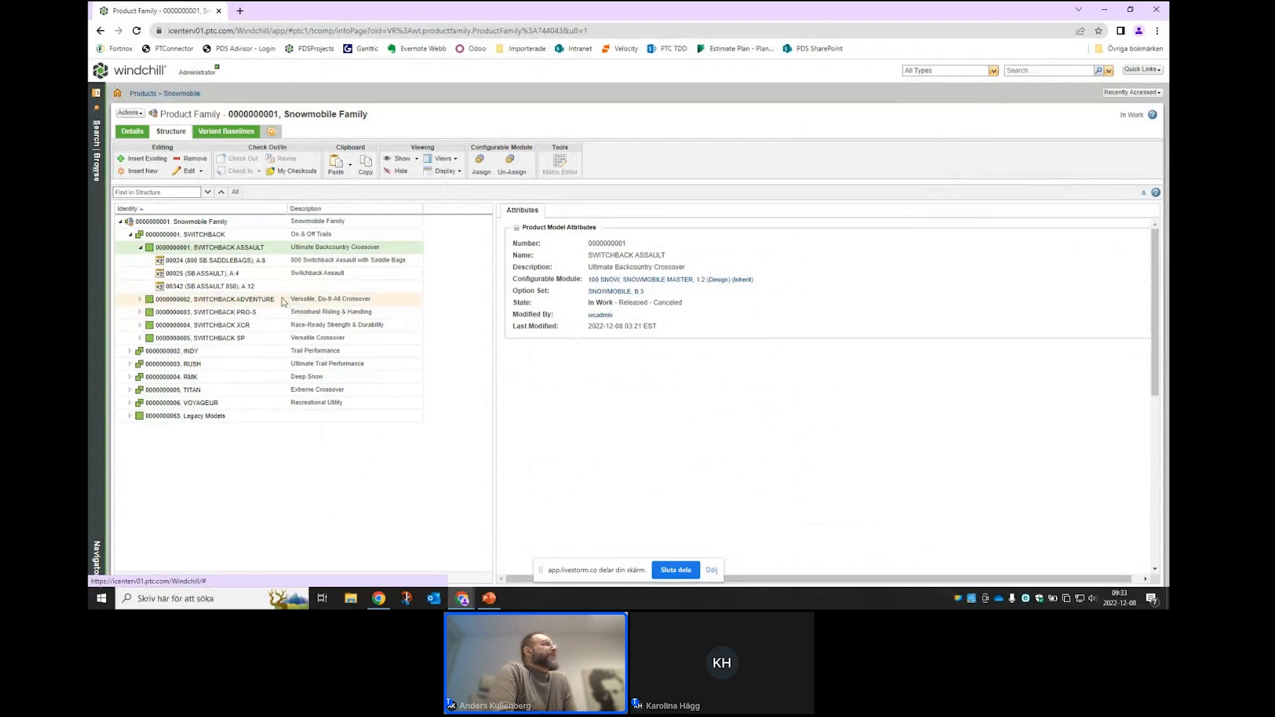
click(181, 276)
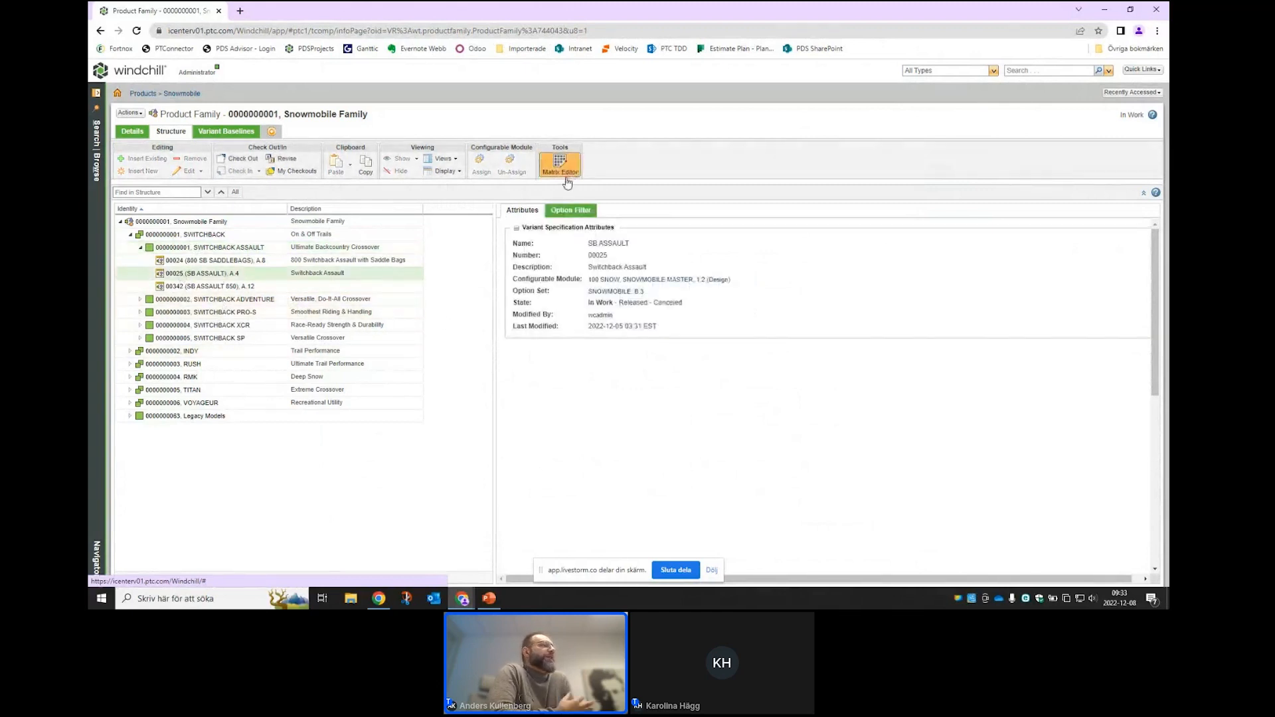